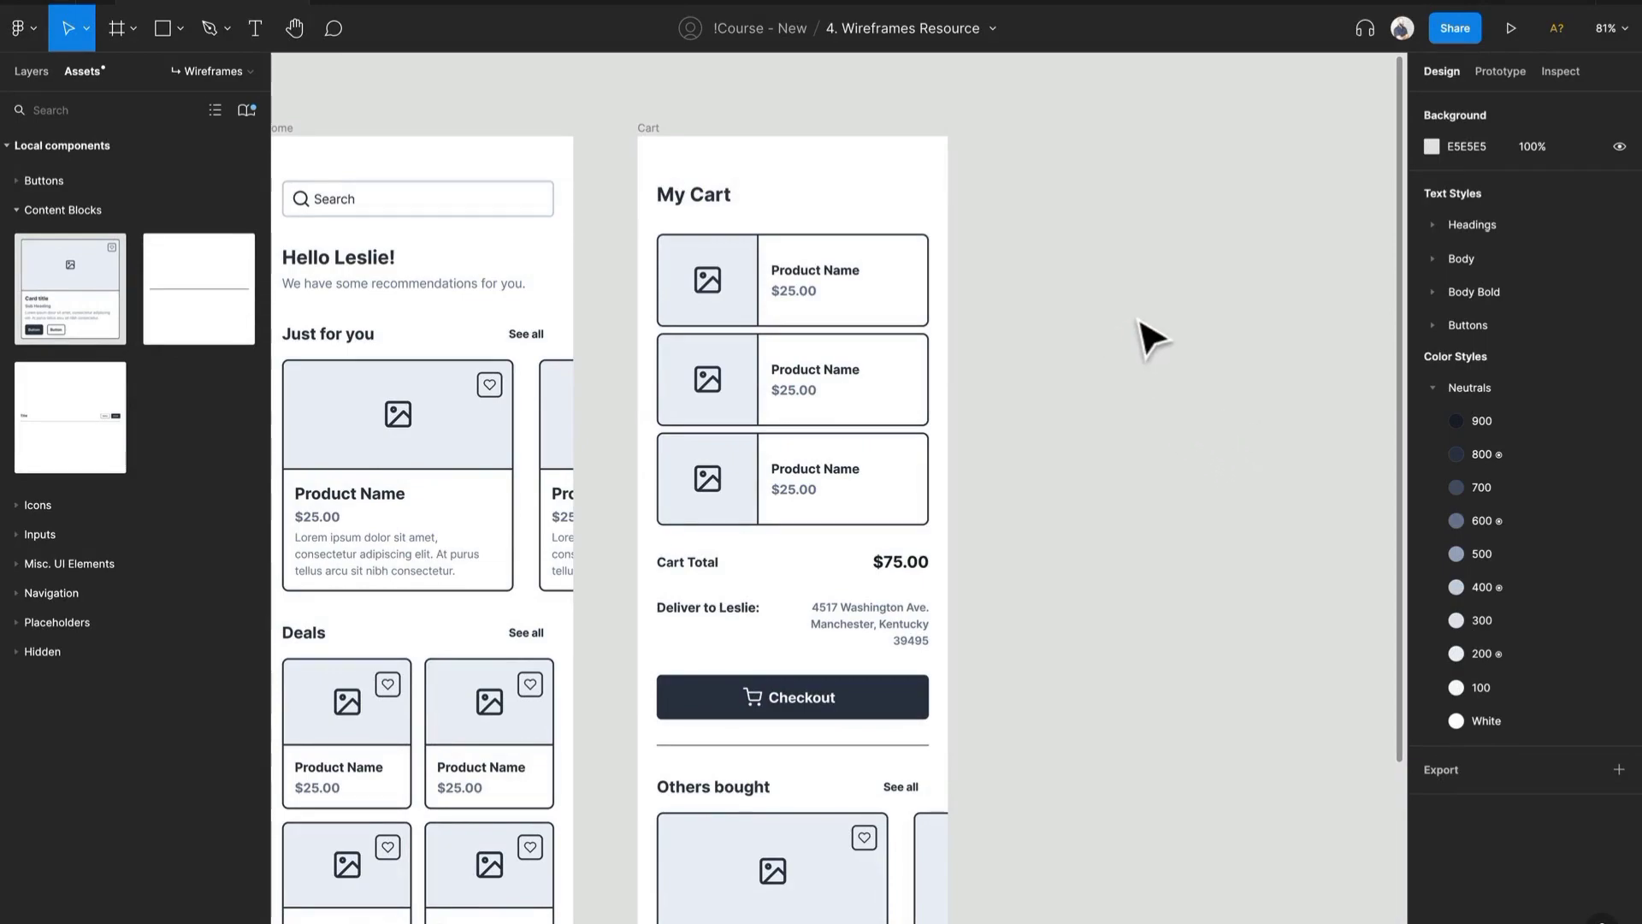
Duplicate the Home screen frame to the right of the Cart frame and delete the copy's search field
scroll(1087, 364, "down", 2)
left_click_drag(1074, 362, 1031, 300)
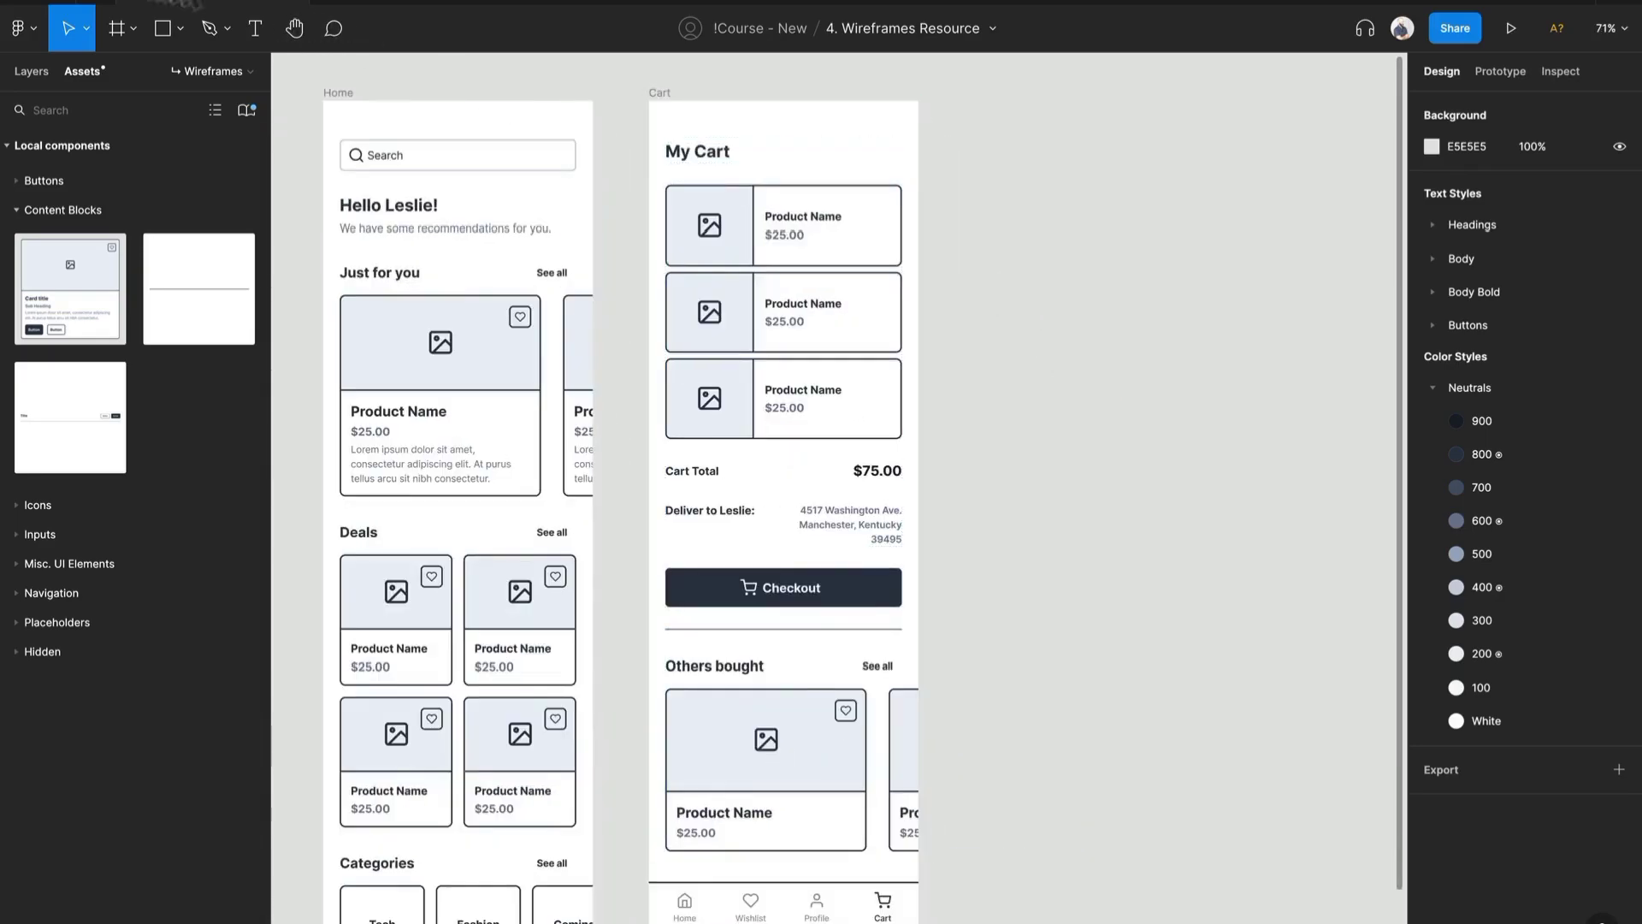
left_click_drag(357, 111, 989, 137)
left_click_drag(1155, 232, 838, 203)
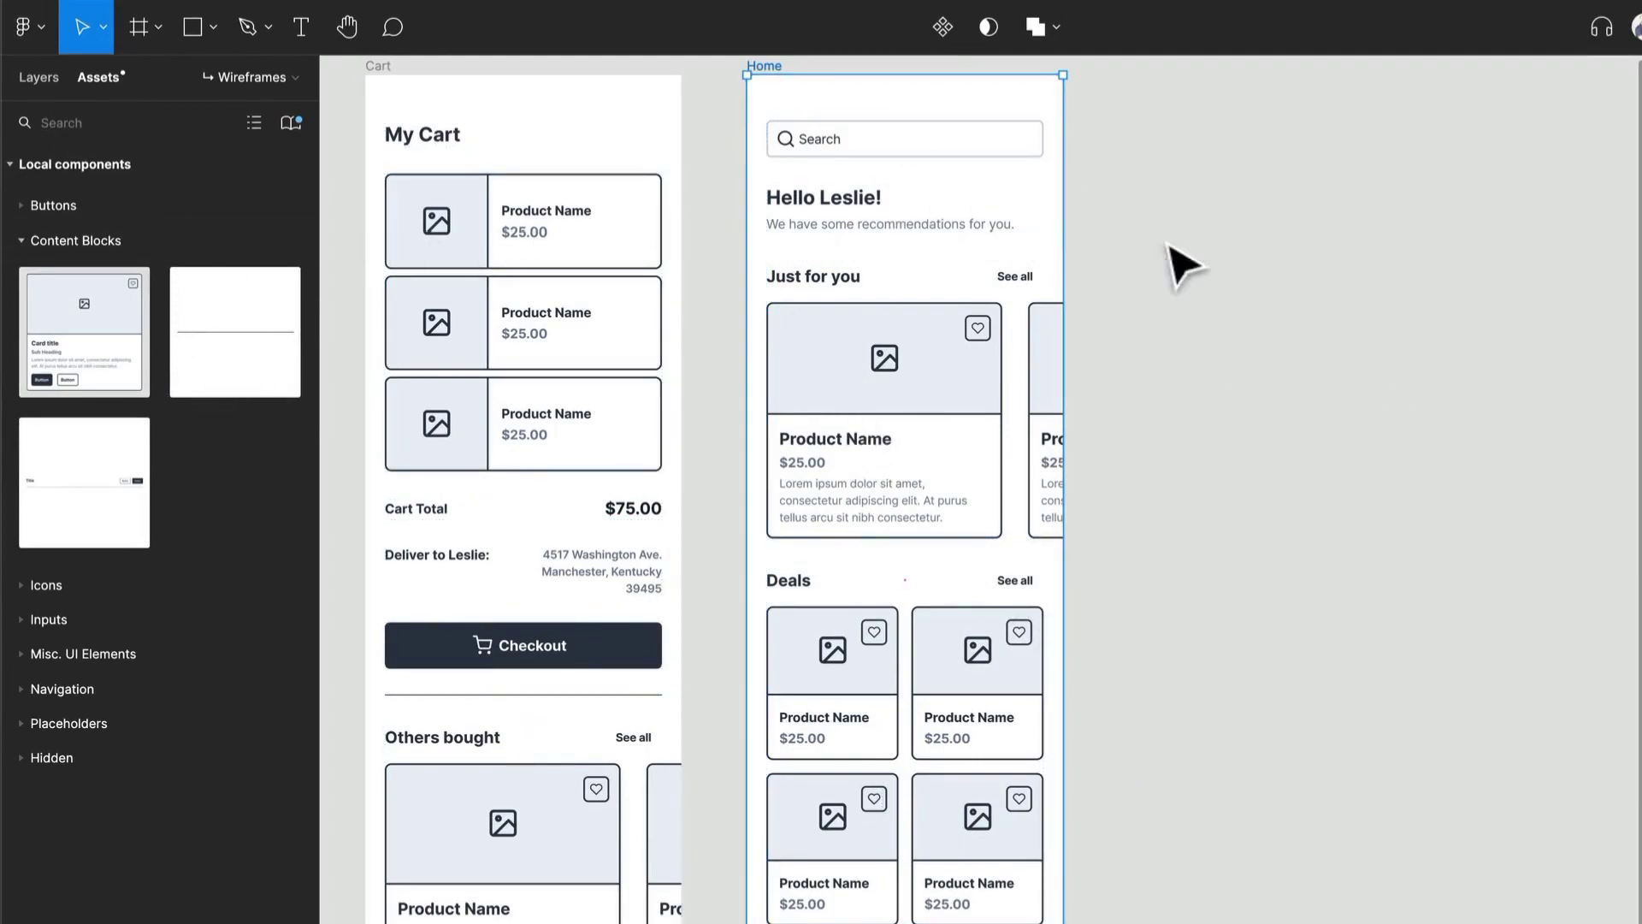
left_click(948, 152)
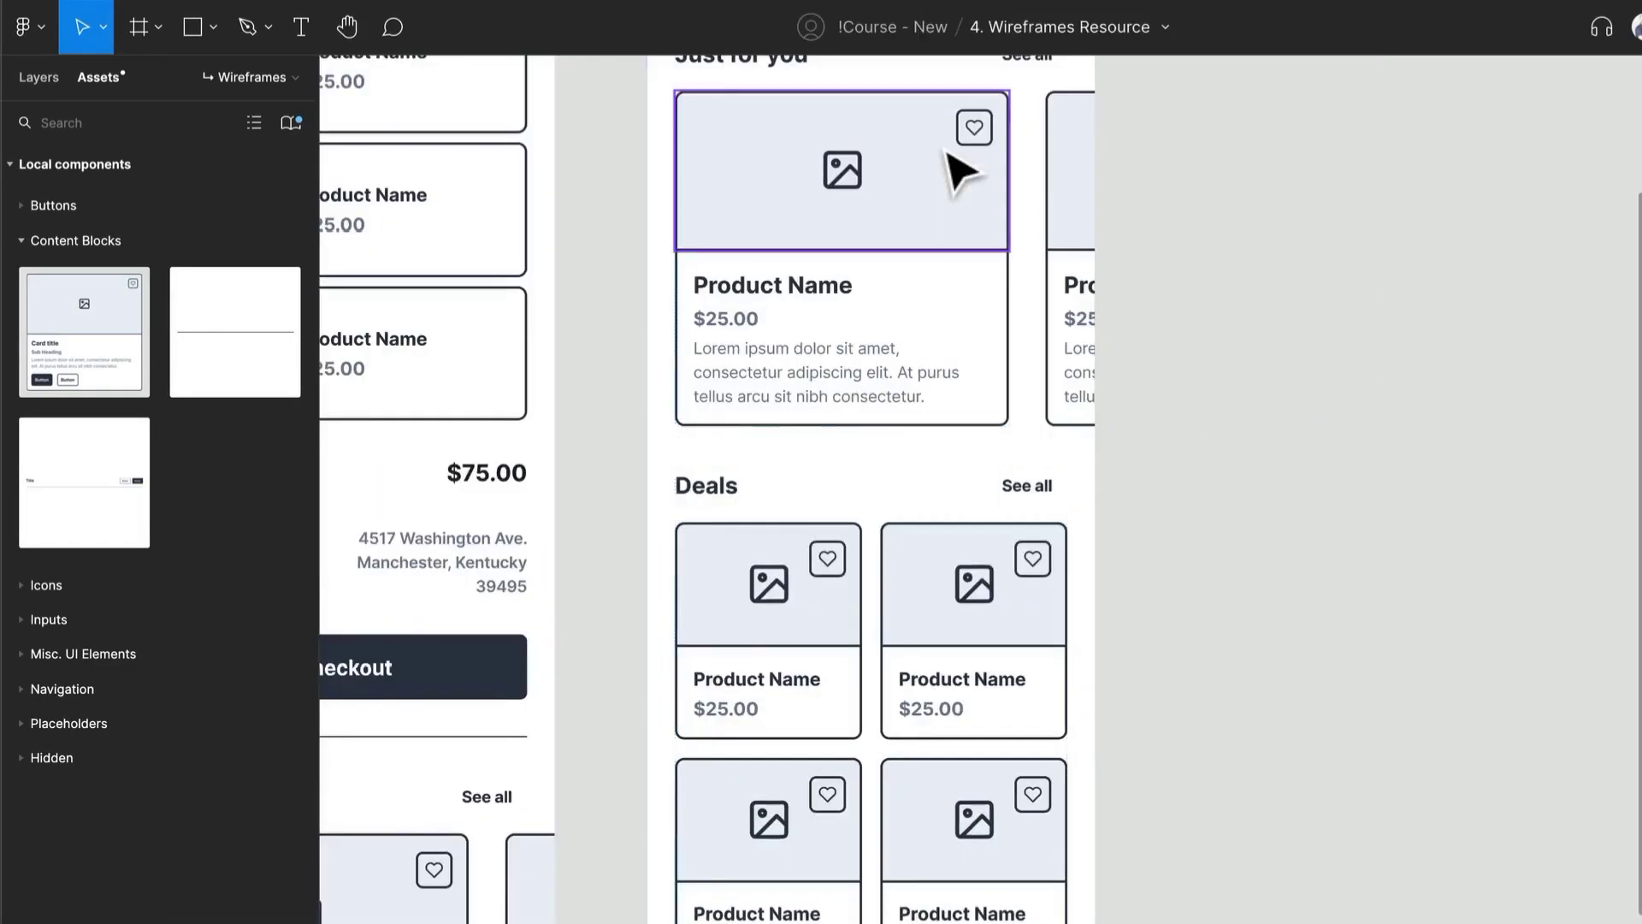
In the copied screen's bottom toolbar, make the Profile item active and the Home item inactive
scroll(946, 154, "down", 5)
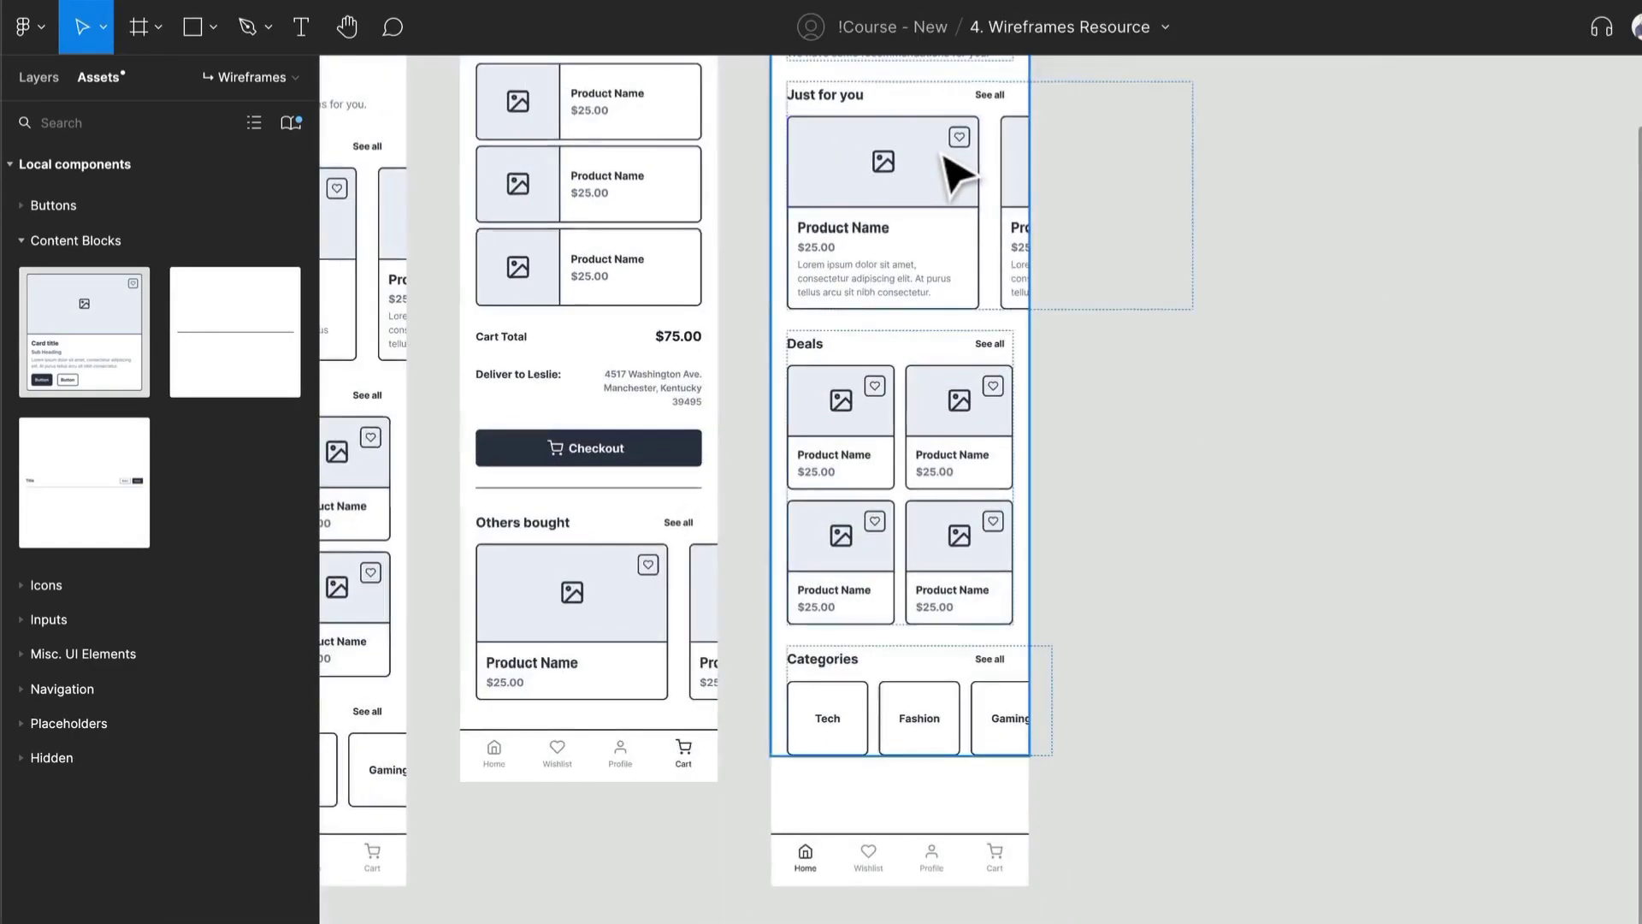
scroll(952, 205, "down", 6)
scroll(953, 228, "up", 8)
scroll(938, 376, "down", 5)
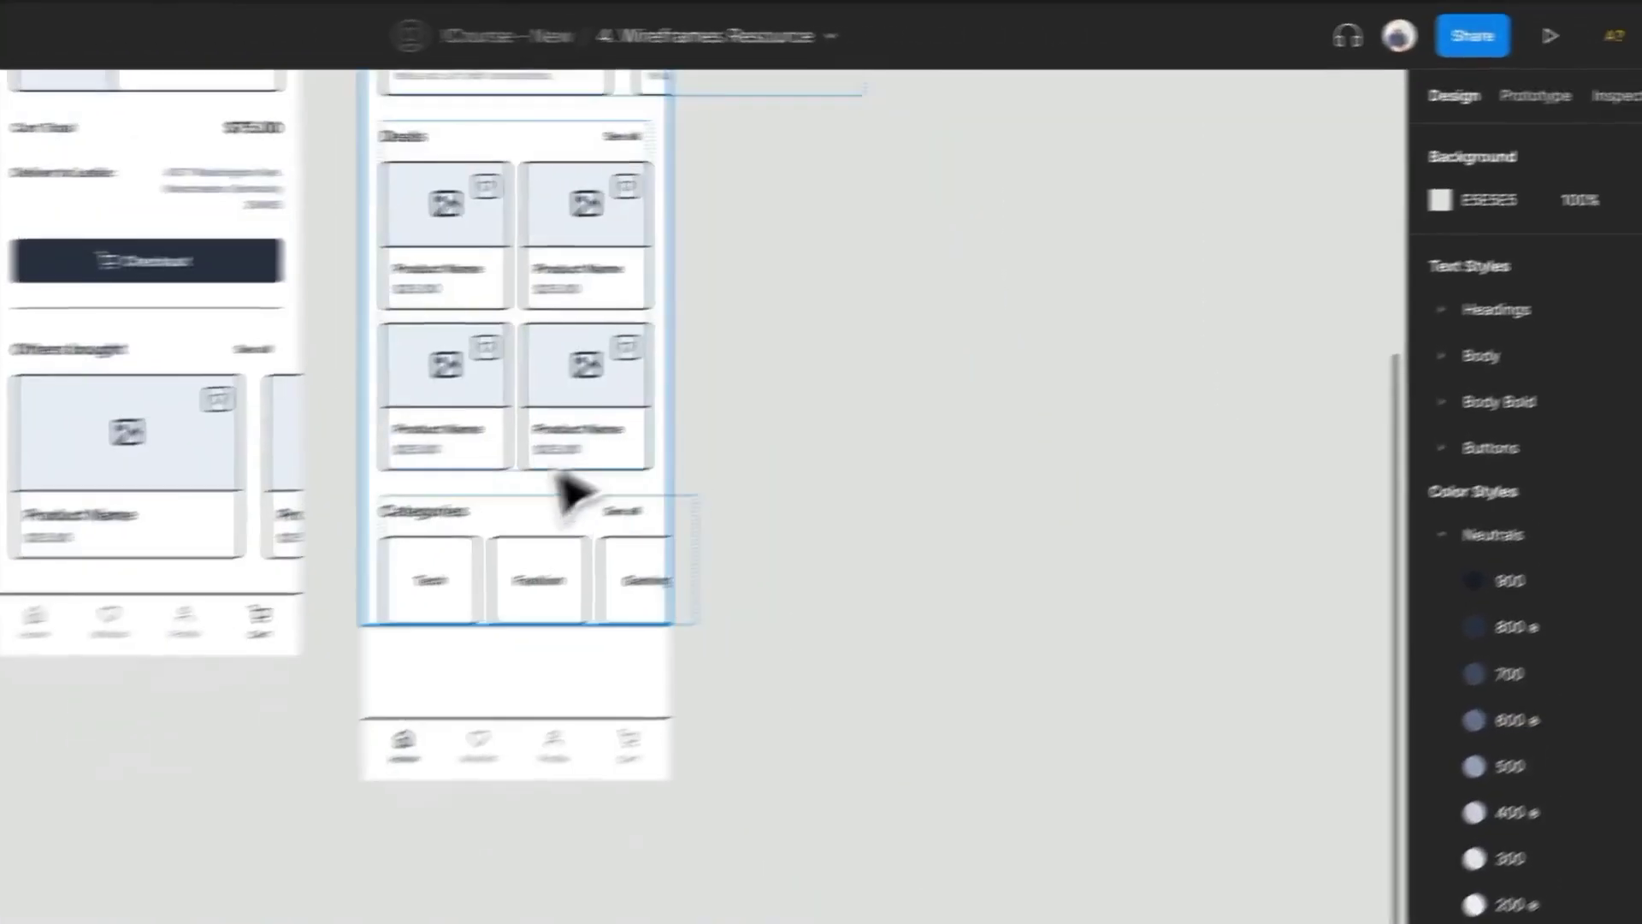
left_click(587, 756)
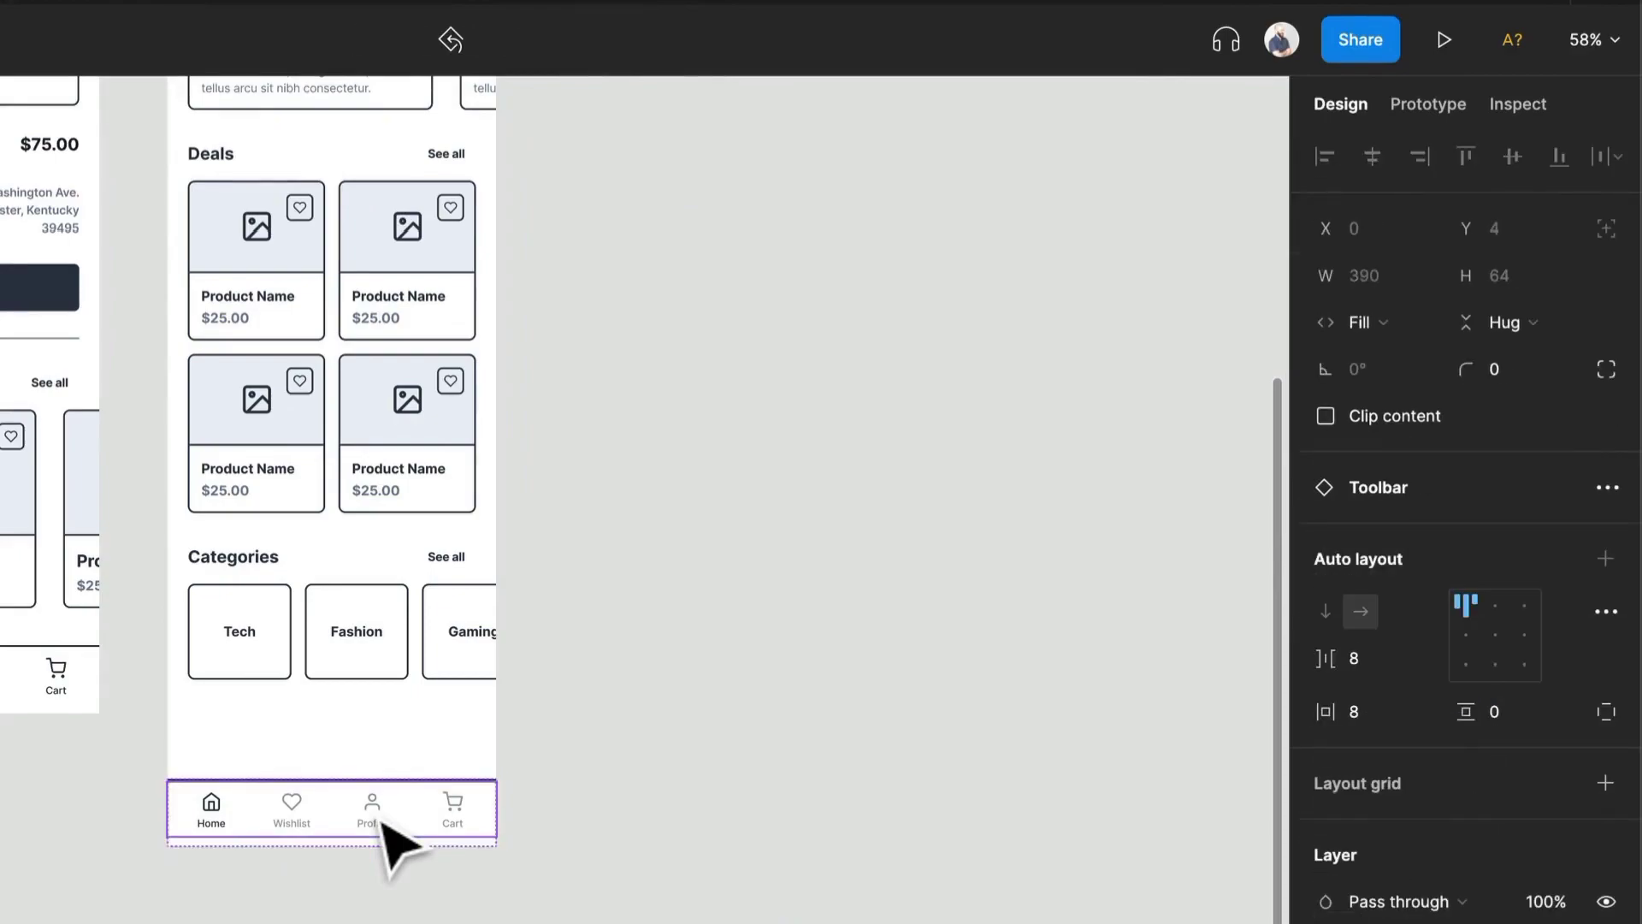
double_click(377, 813)
left_click(1460, 533)
left_click(241, 835)
left_click(1460, 534)
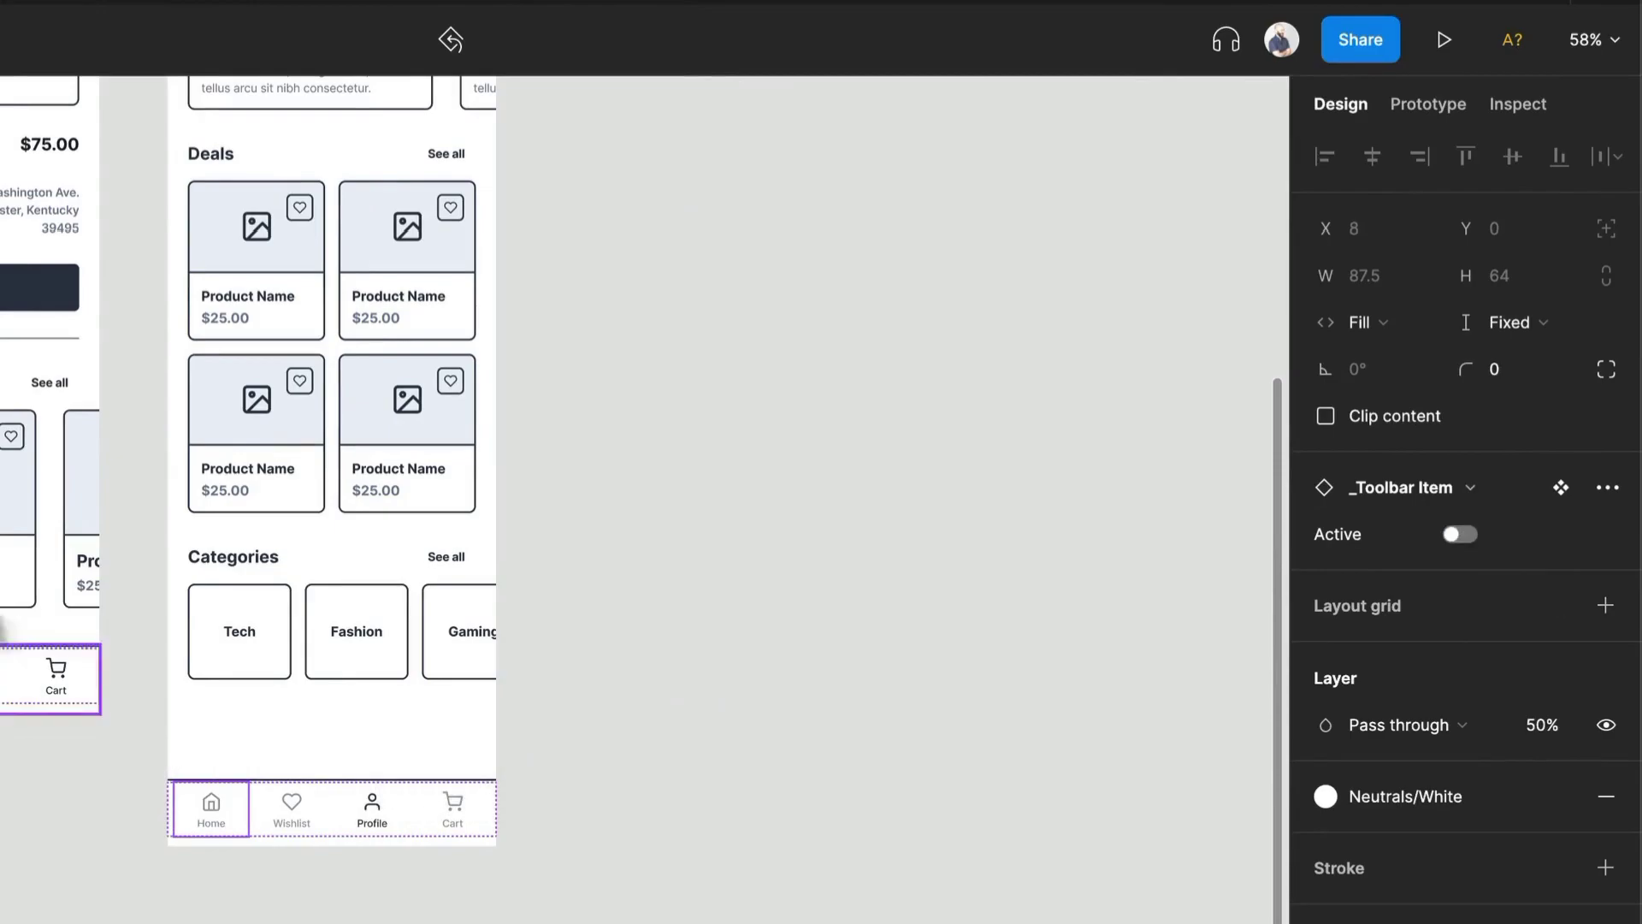
Change the greeting heading on the copied Home screen to "Profile"
left_click_drag(356, 129, 1240, 566)
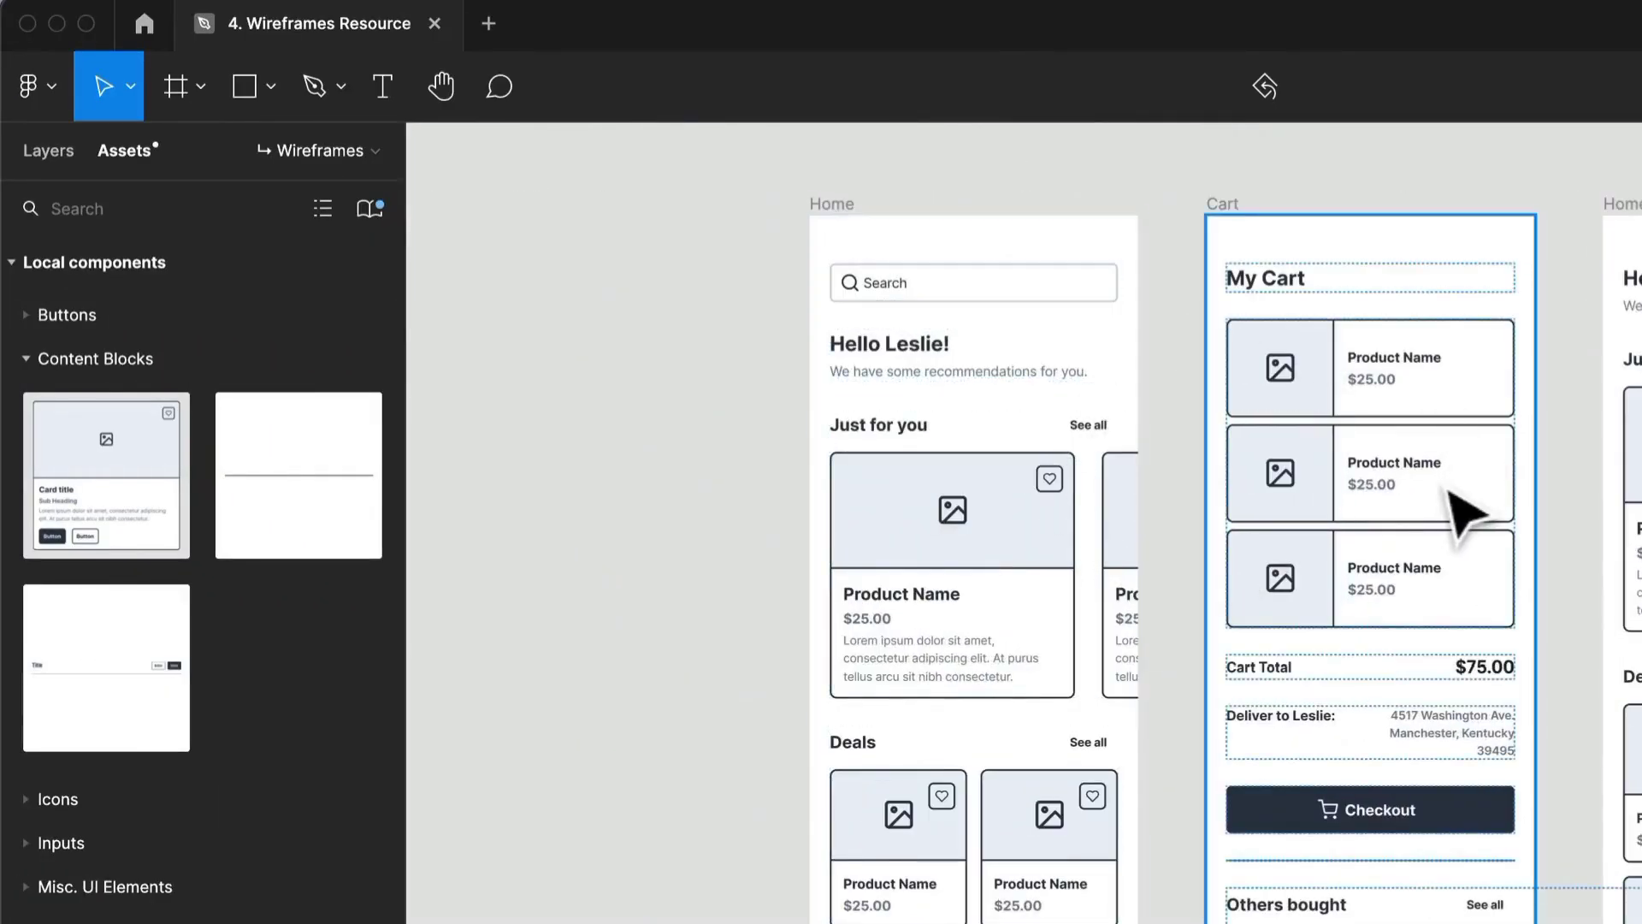
left_click_drag(1448, 490, 822, 500)
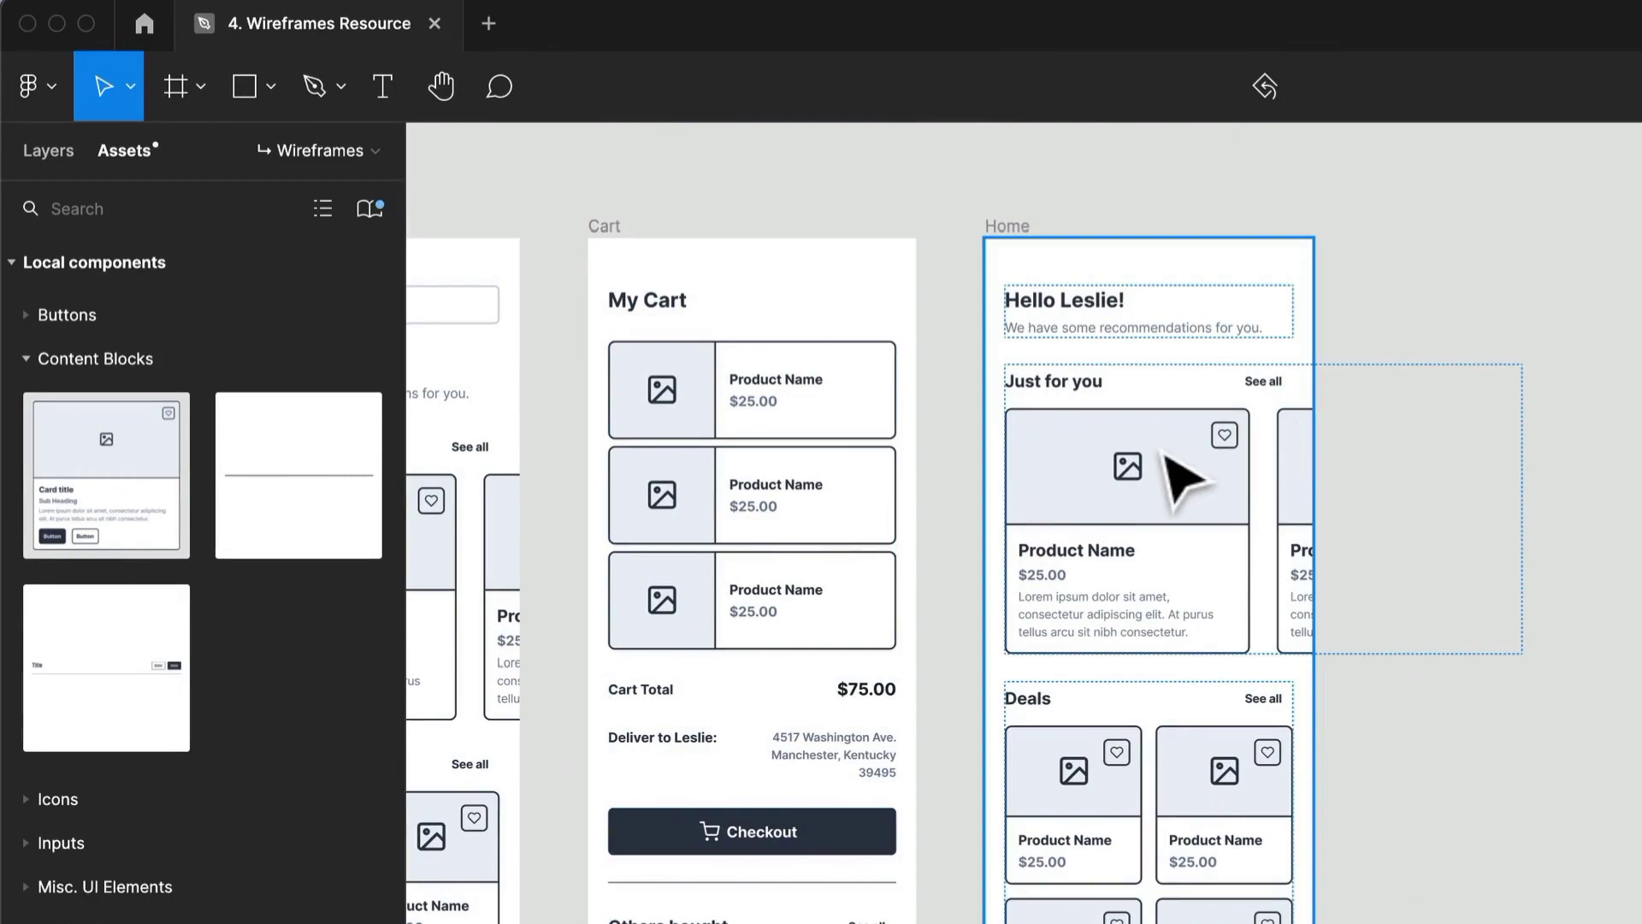
double_click(1042, 309)
double_click(1043, 311)
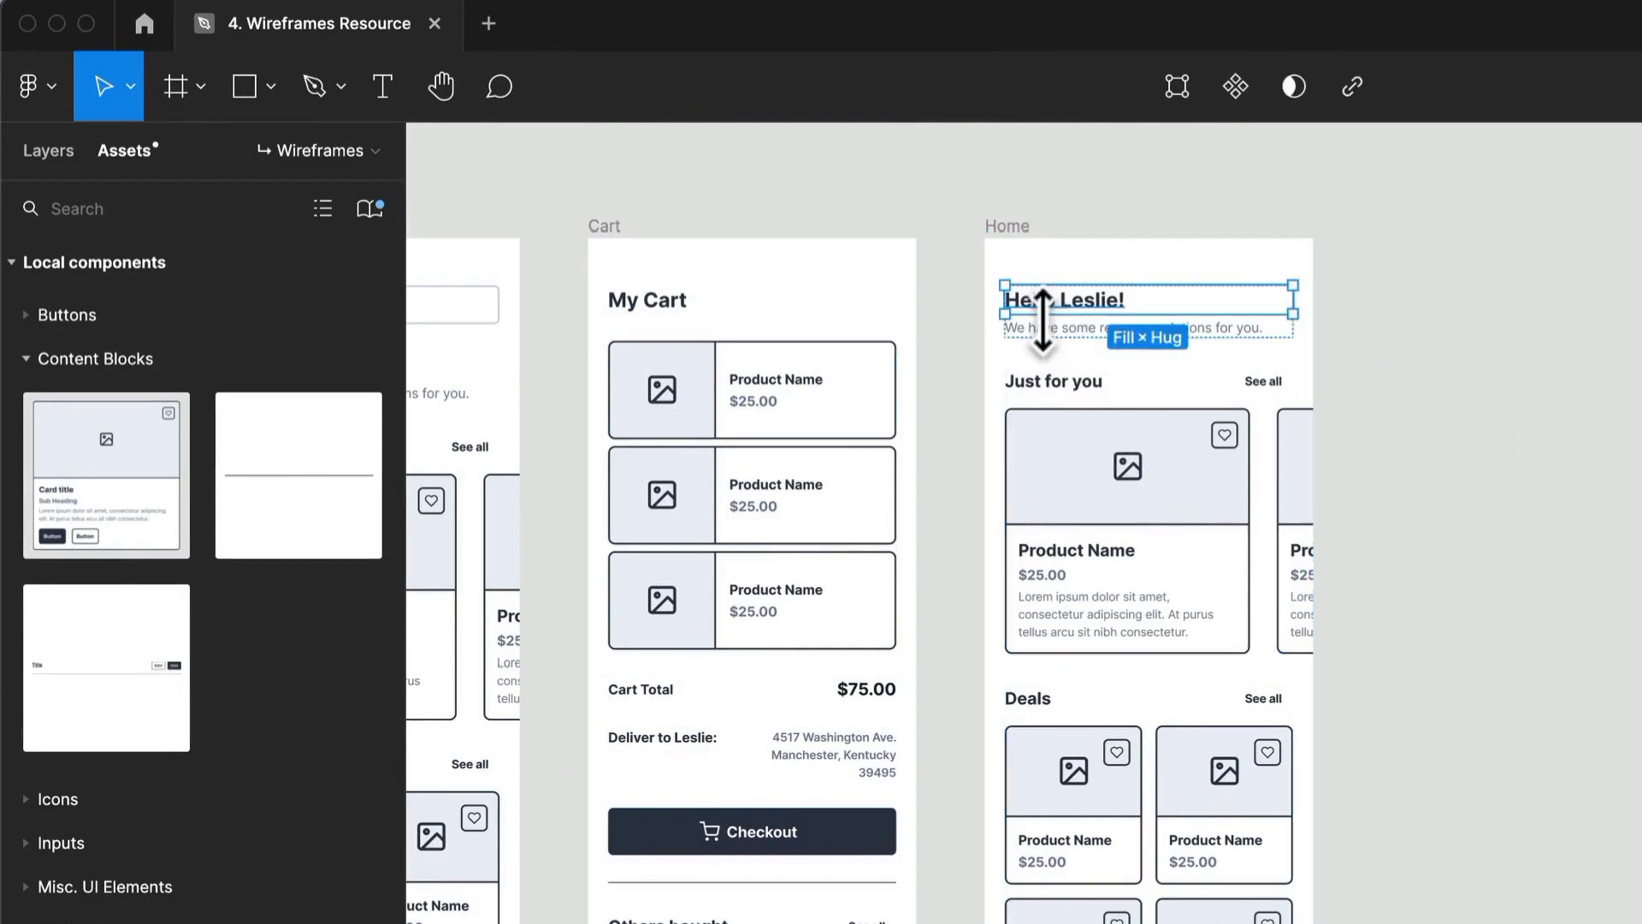
double_click(1057, 299)
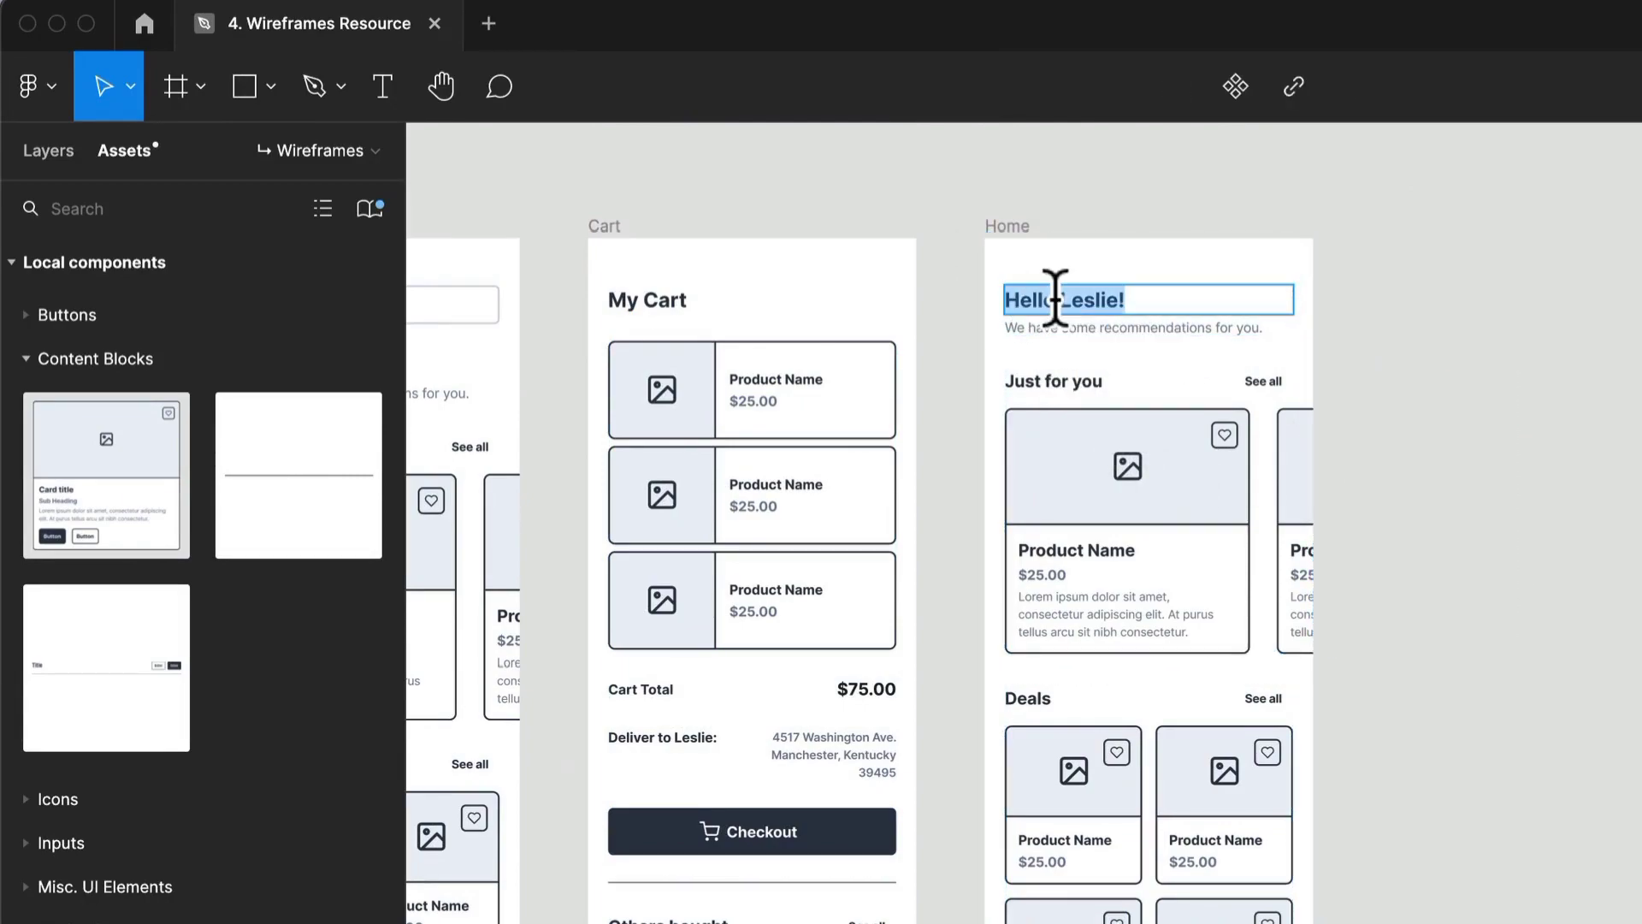
type("Pro")
scroll(1056, 316, "up", 3, "ctrl")
type("file")
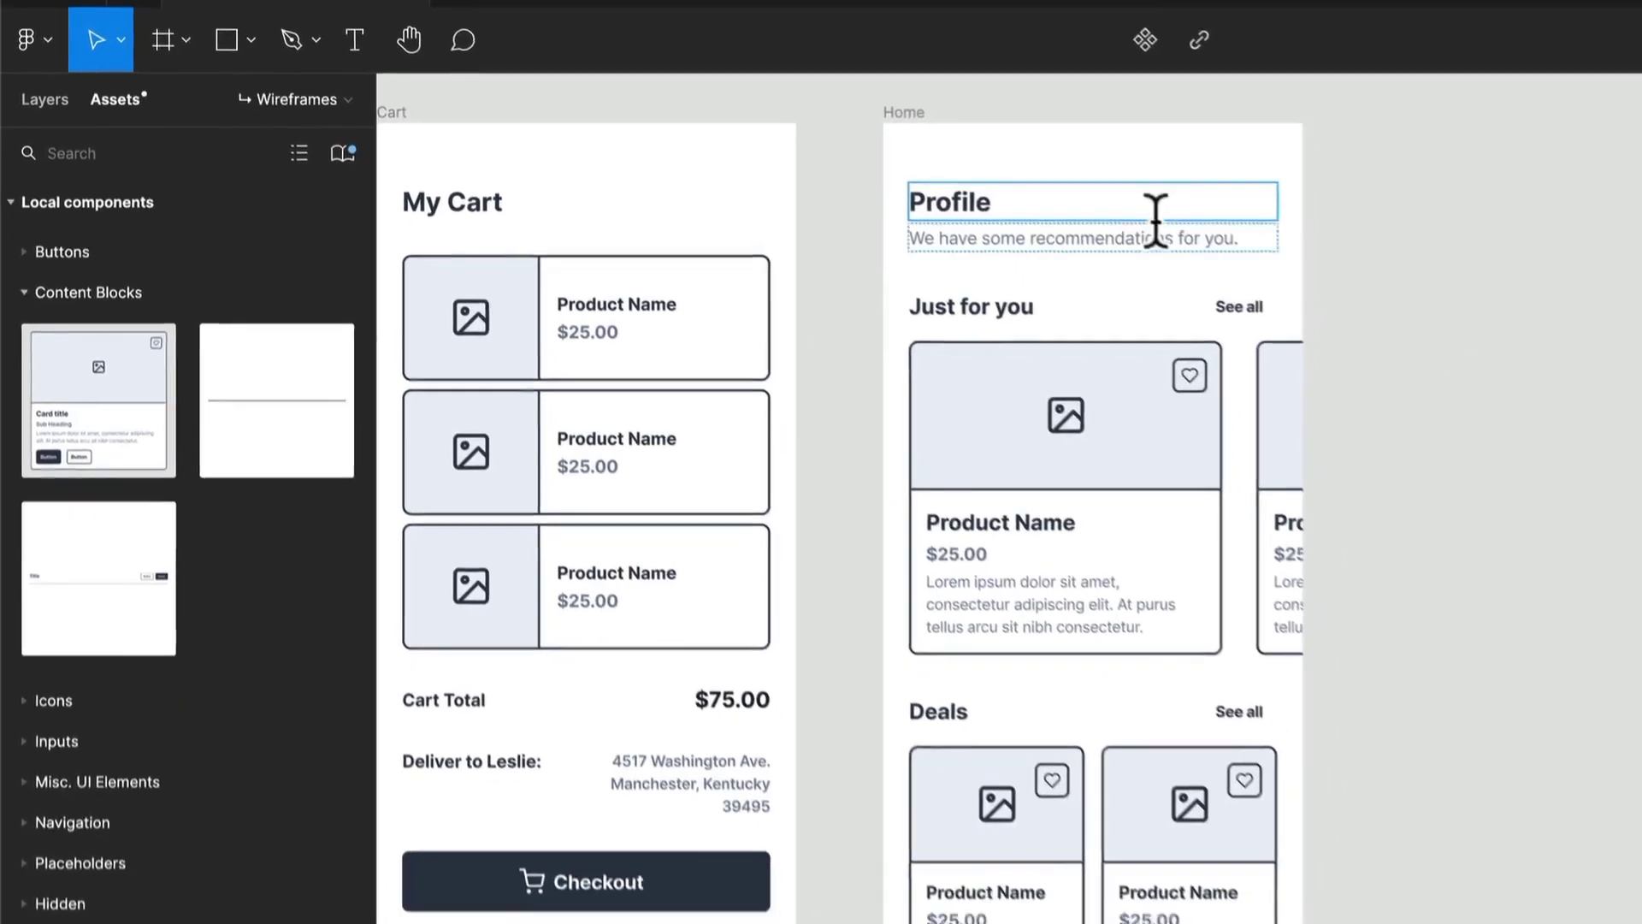
left_click(1250, 348)
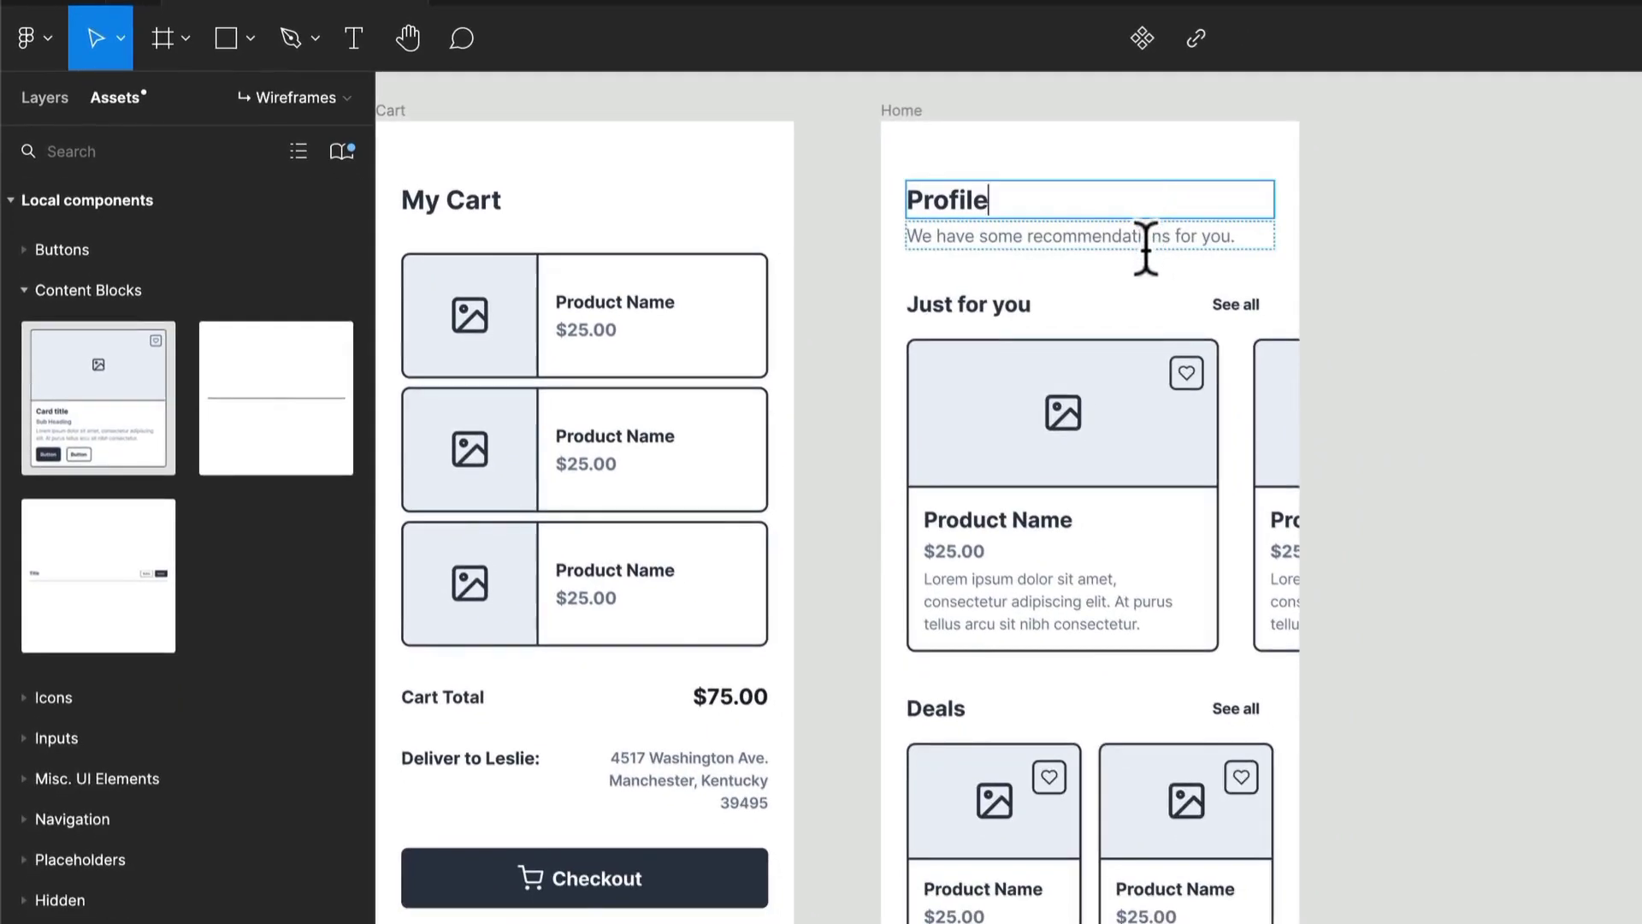
left_click(1544, 275)
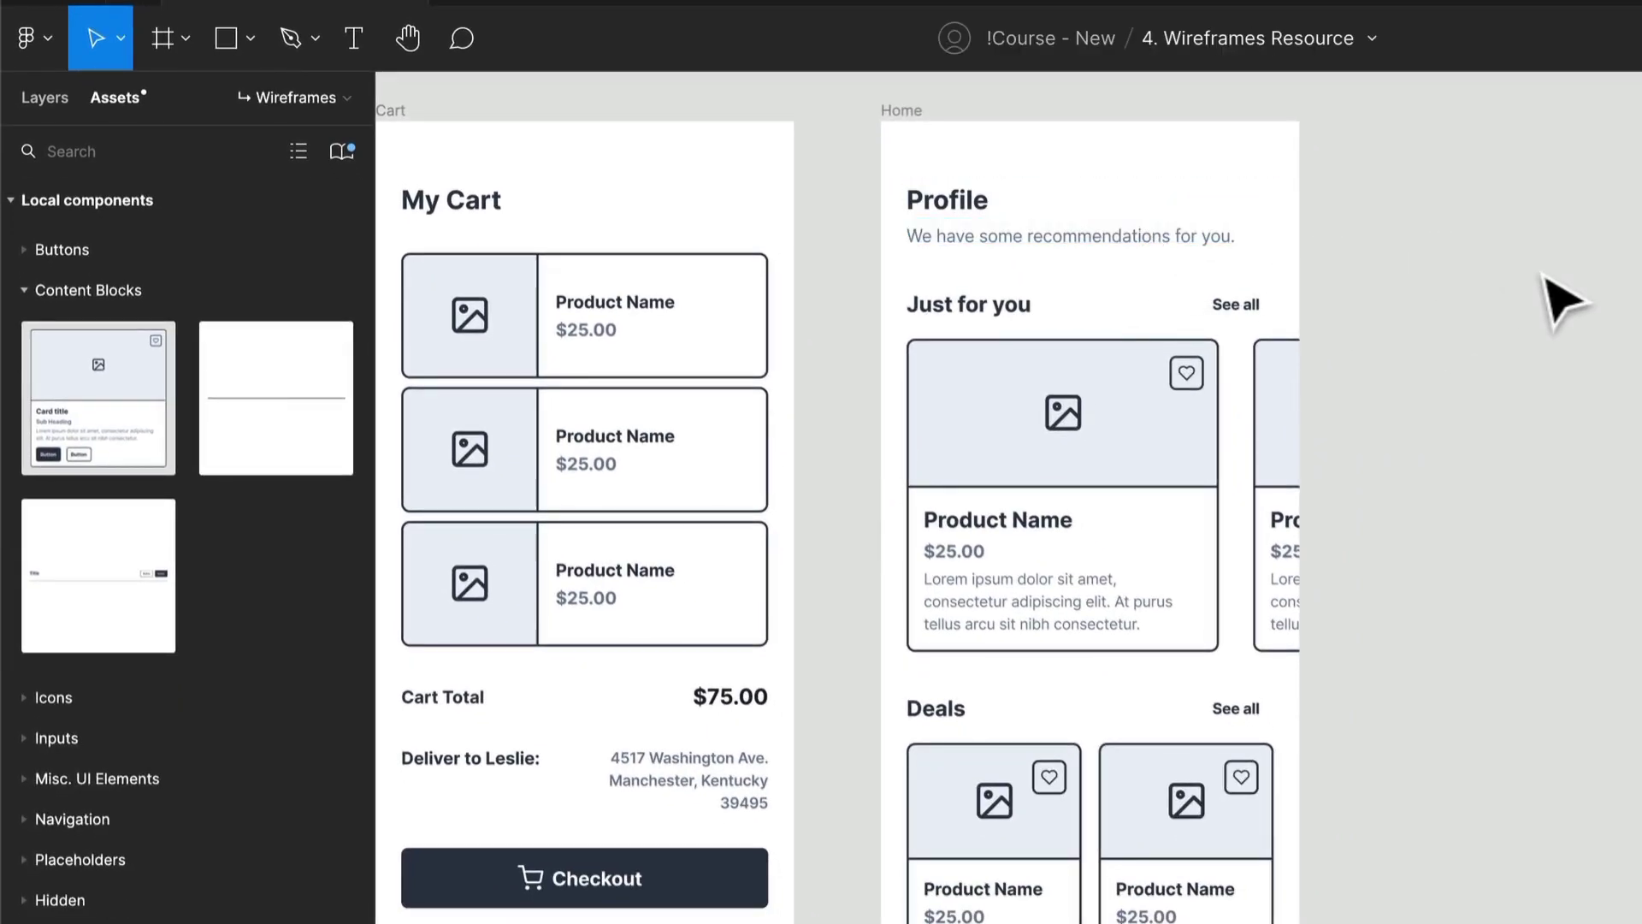
Delete the recommendations subtitle and the whole "Just for you" section from the Profile screen
left_click(1229, 239)
key("Delete")
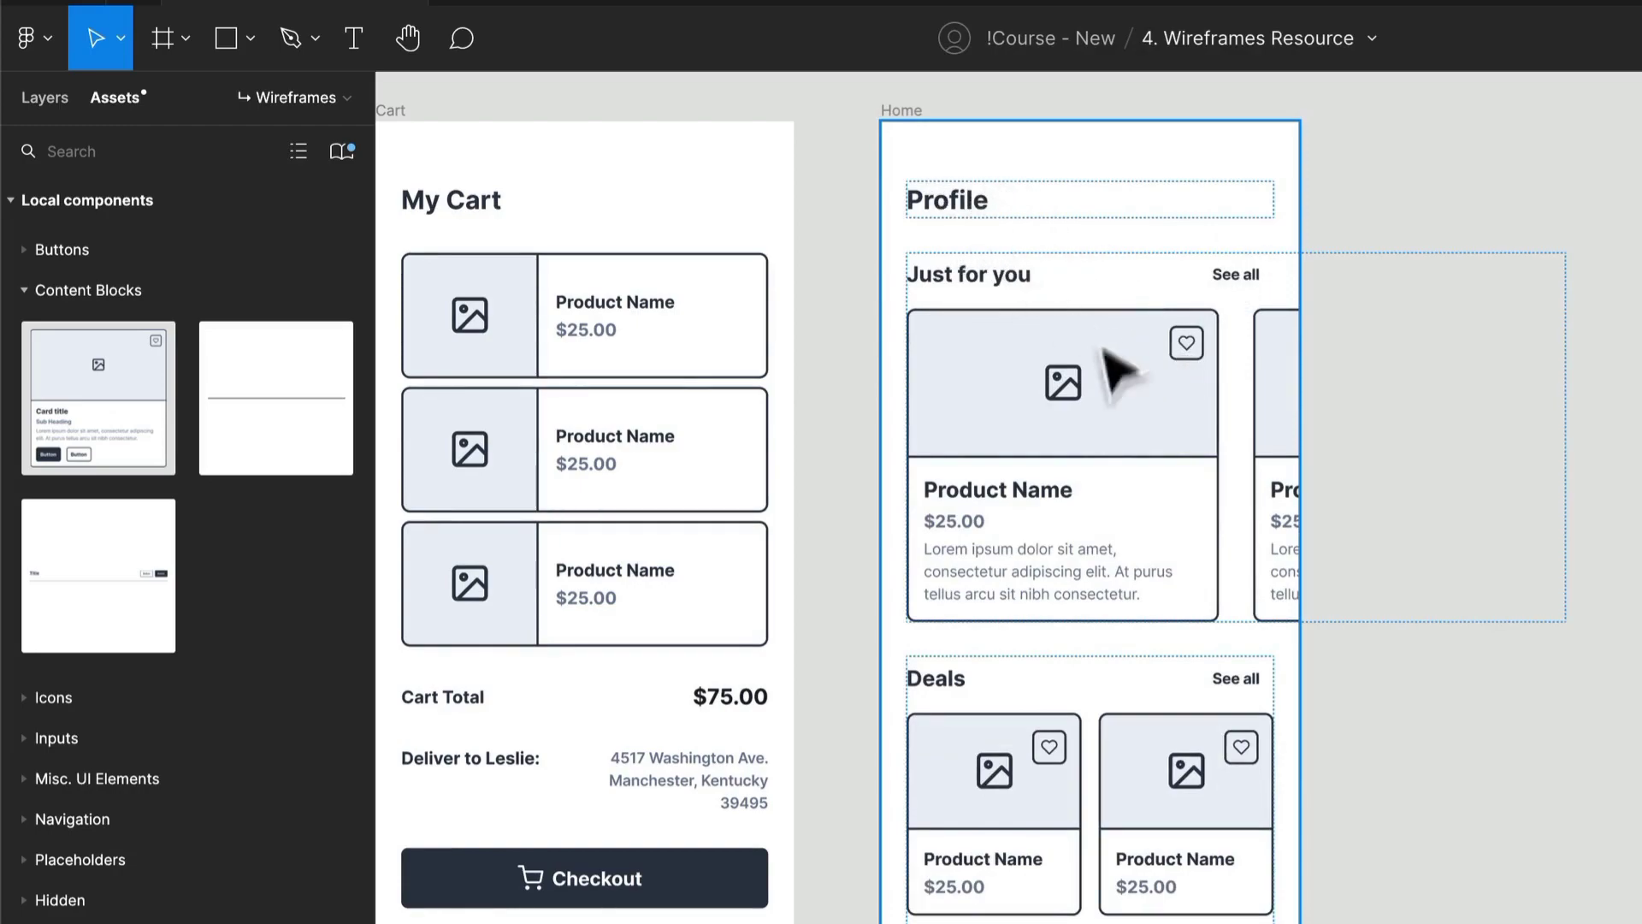
left_click(1261, 398)
left_click(1262, 398)
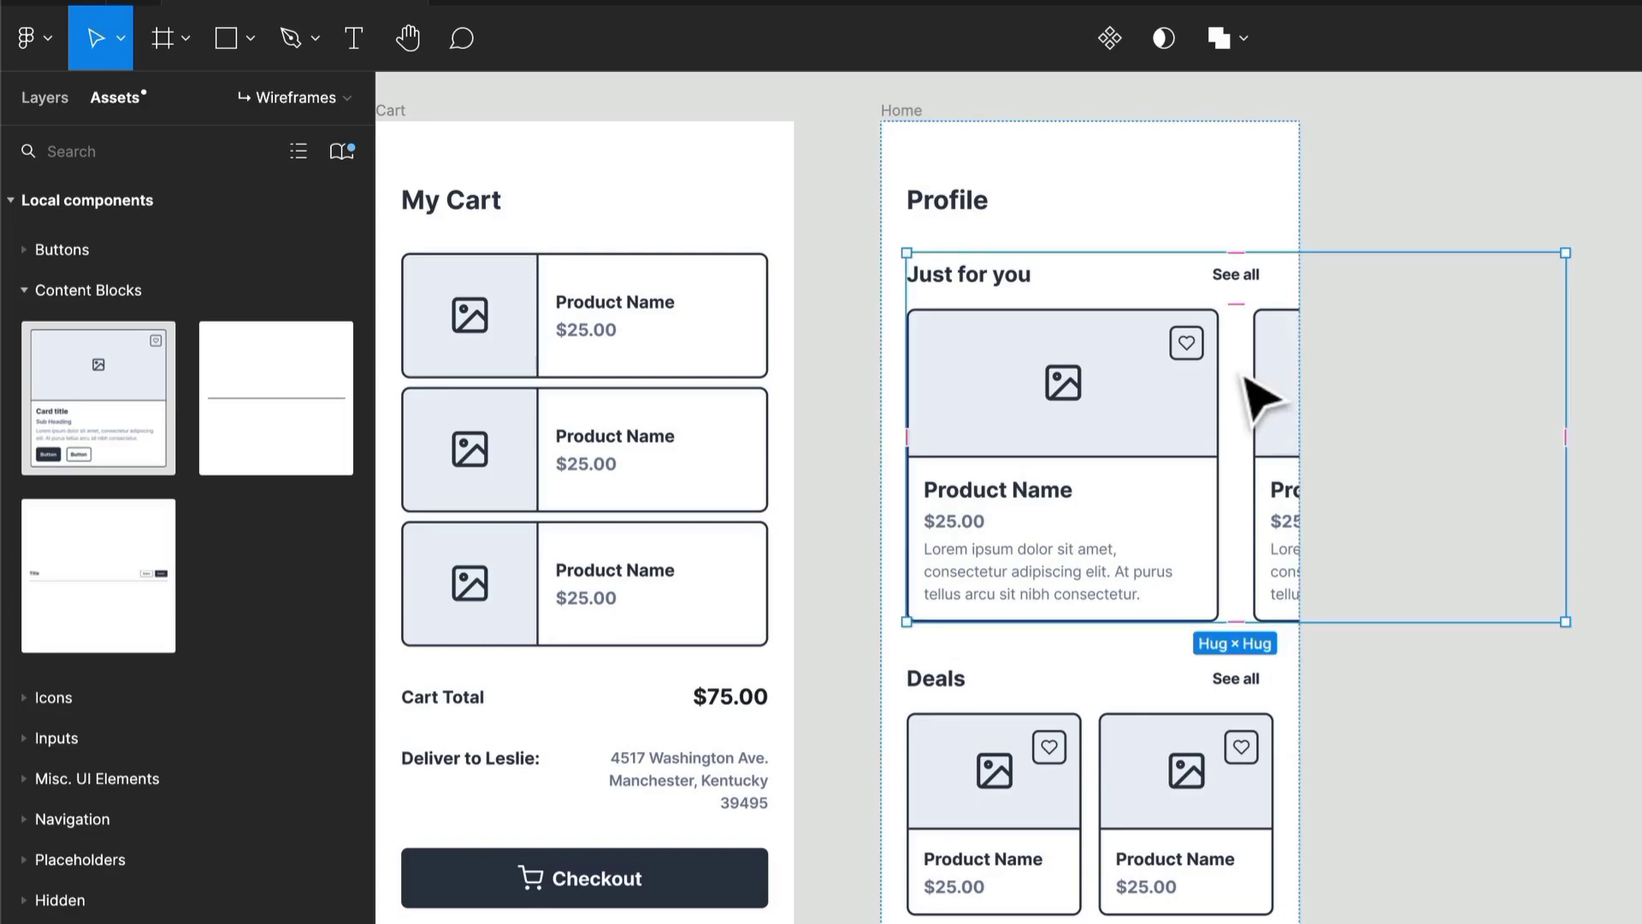
key("Delete")
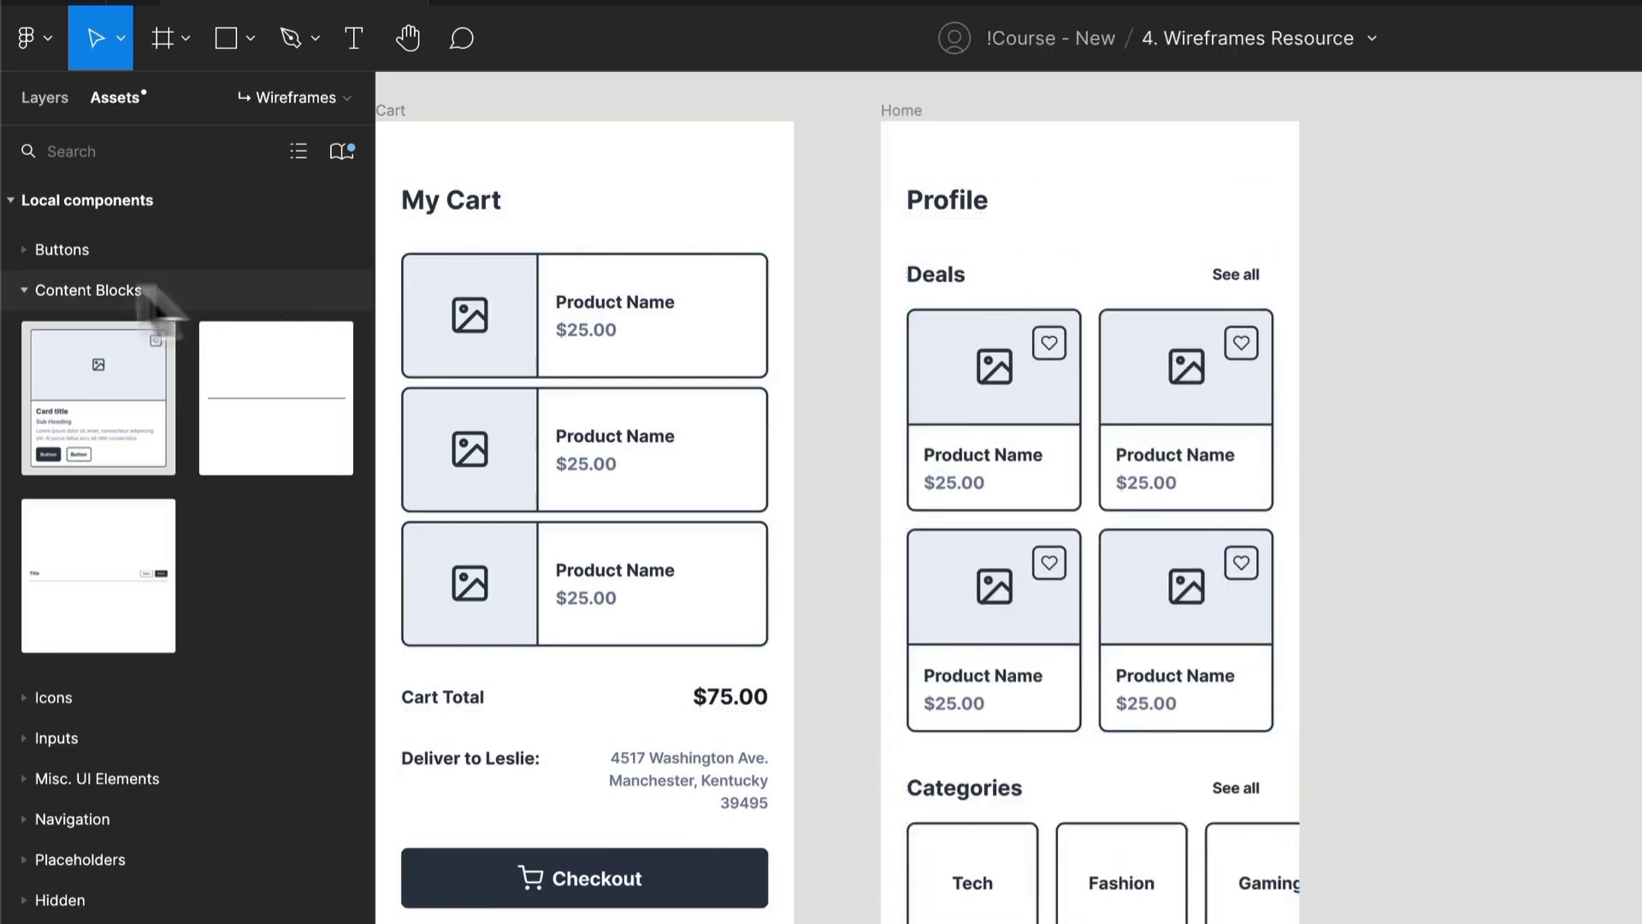
Insert an Image Placeholder component between the Profile heading and the Deals section, resized to about 206 × 149
left_click(110, 290)
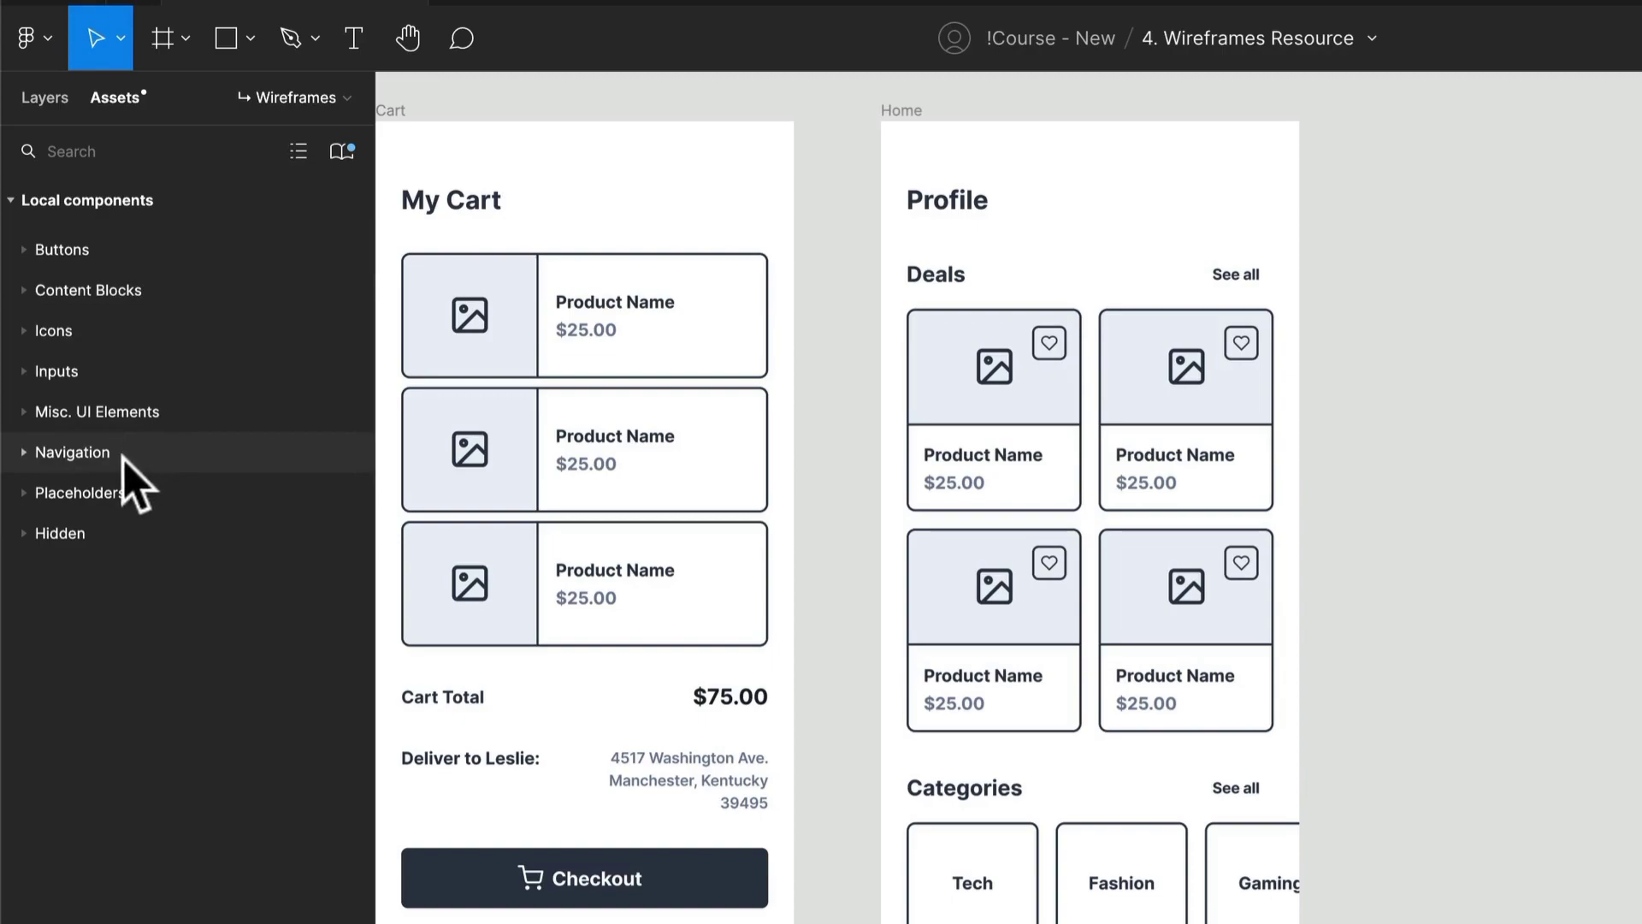
left_click(111, 494)
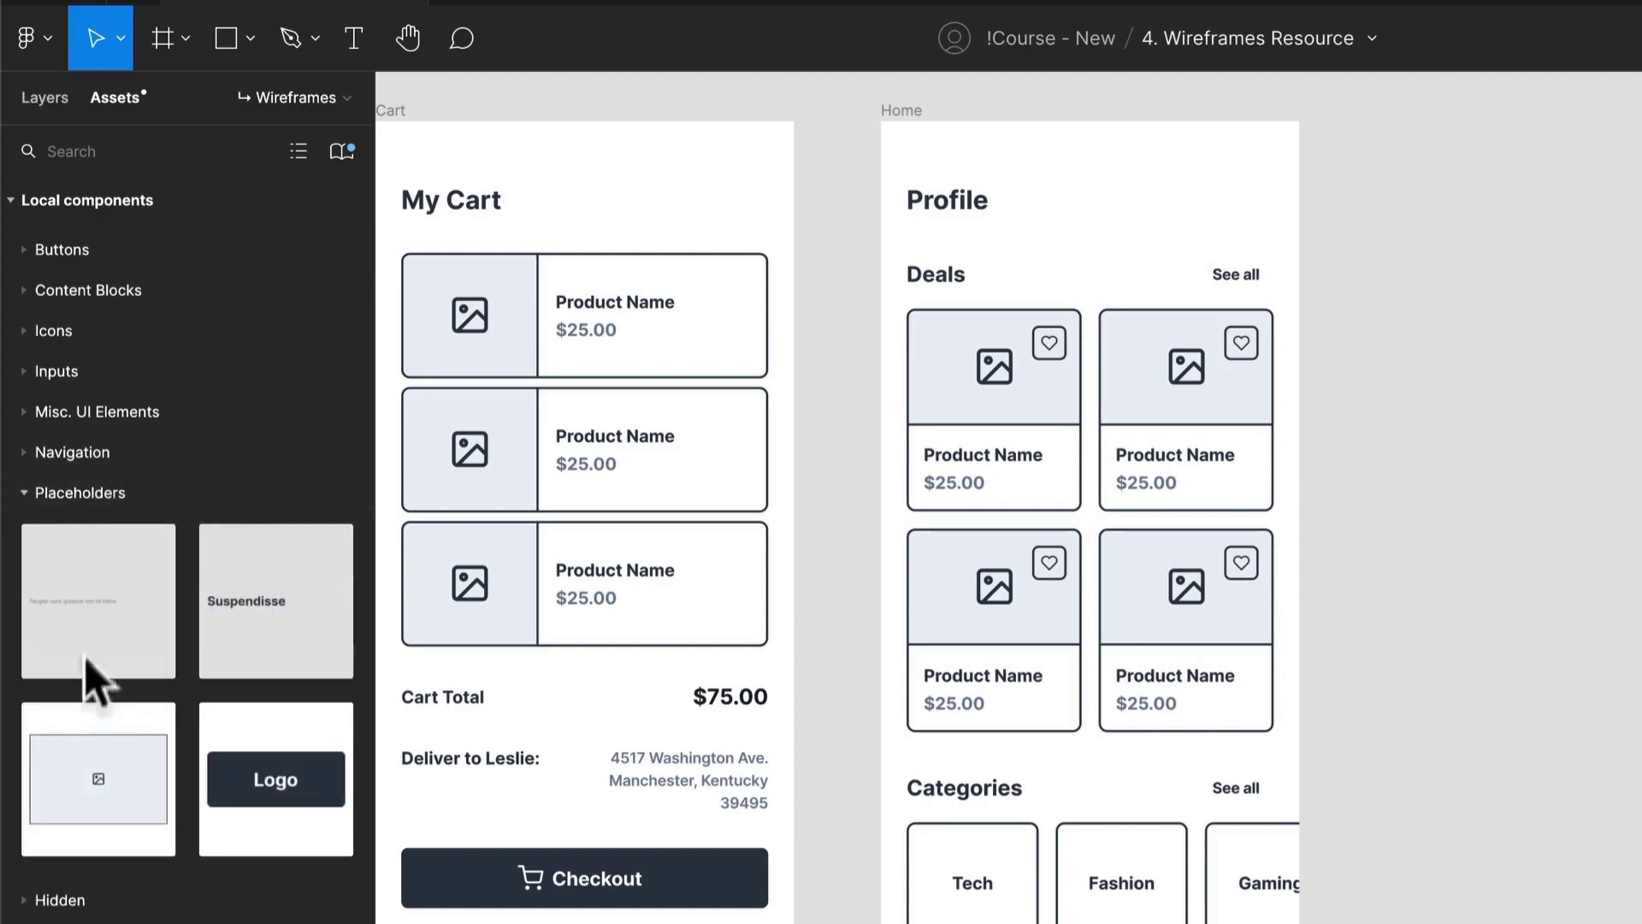
left_click_drag(110, 819, 1044, 330)
left_click_drag(1339, 477, 1121, 428)
left_click_drag(1063, 529, 1090, 412)
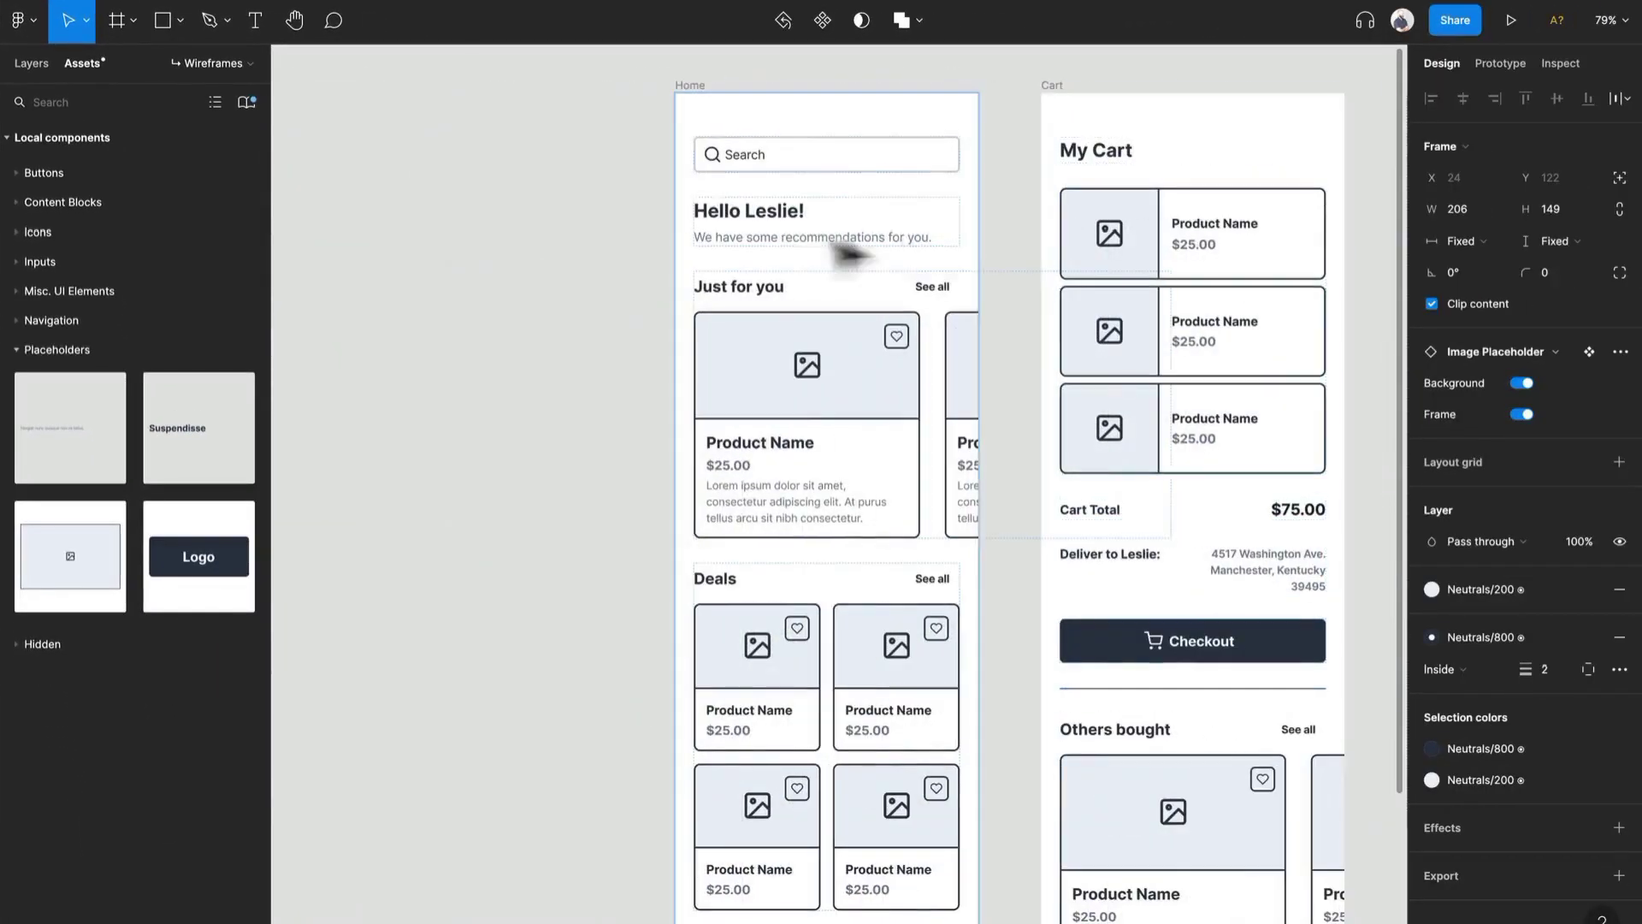
Copy the greeting text block from the original Home screen into the Profile screen, directly below the image placeholder
double_click(797, 236)
scroll(907, 246, "down", 5)
left_click_drag(909, 244, 1052, 240)
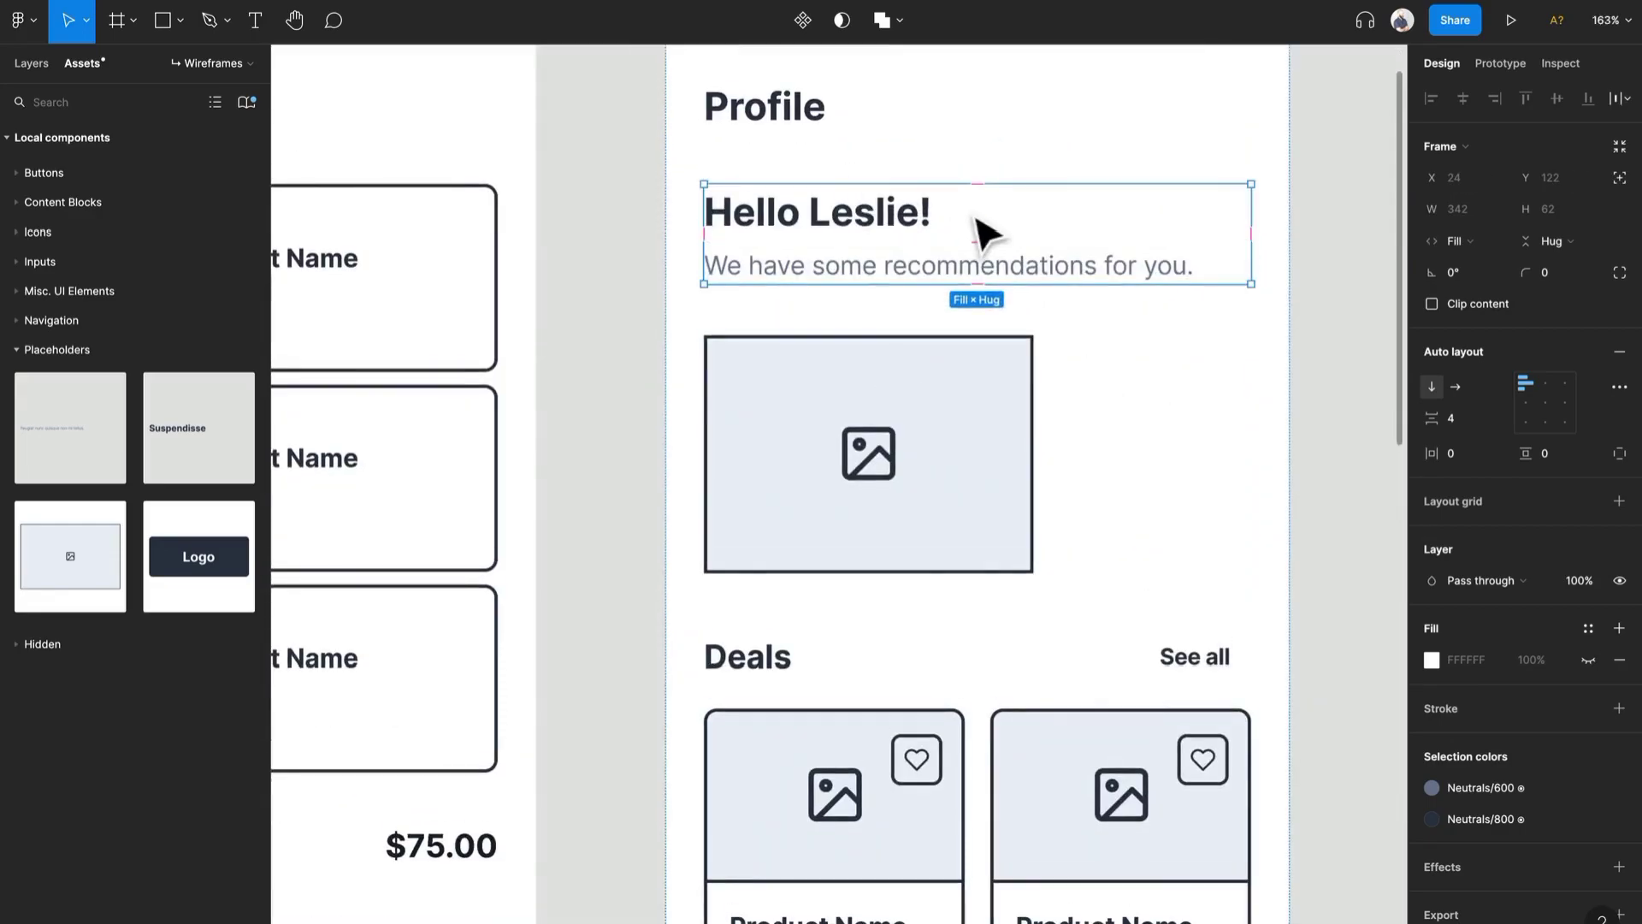
key("Down")
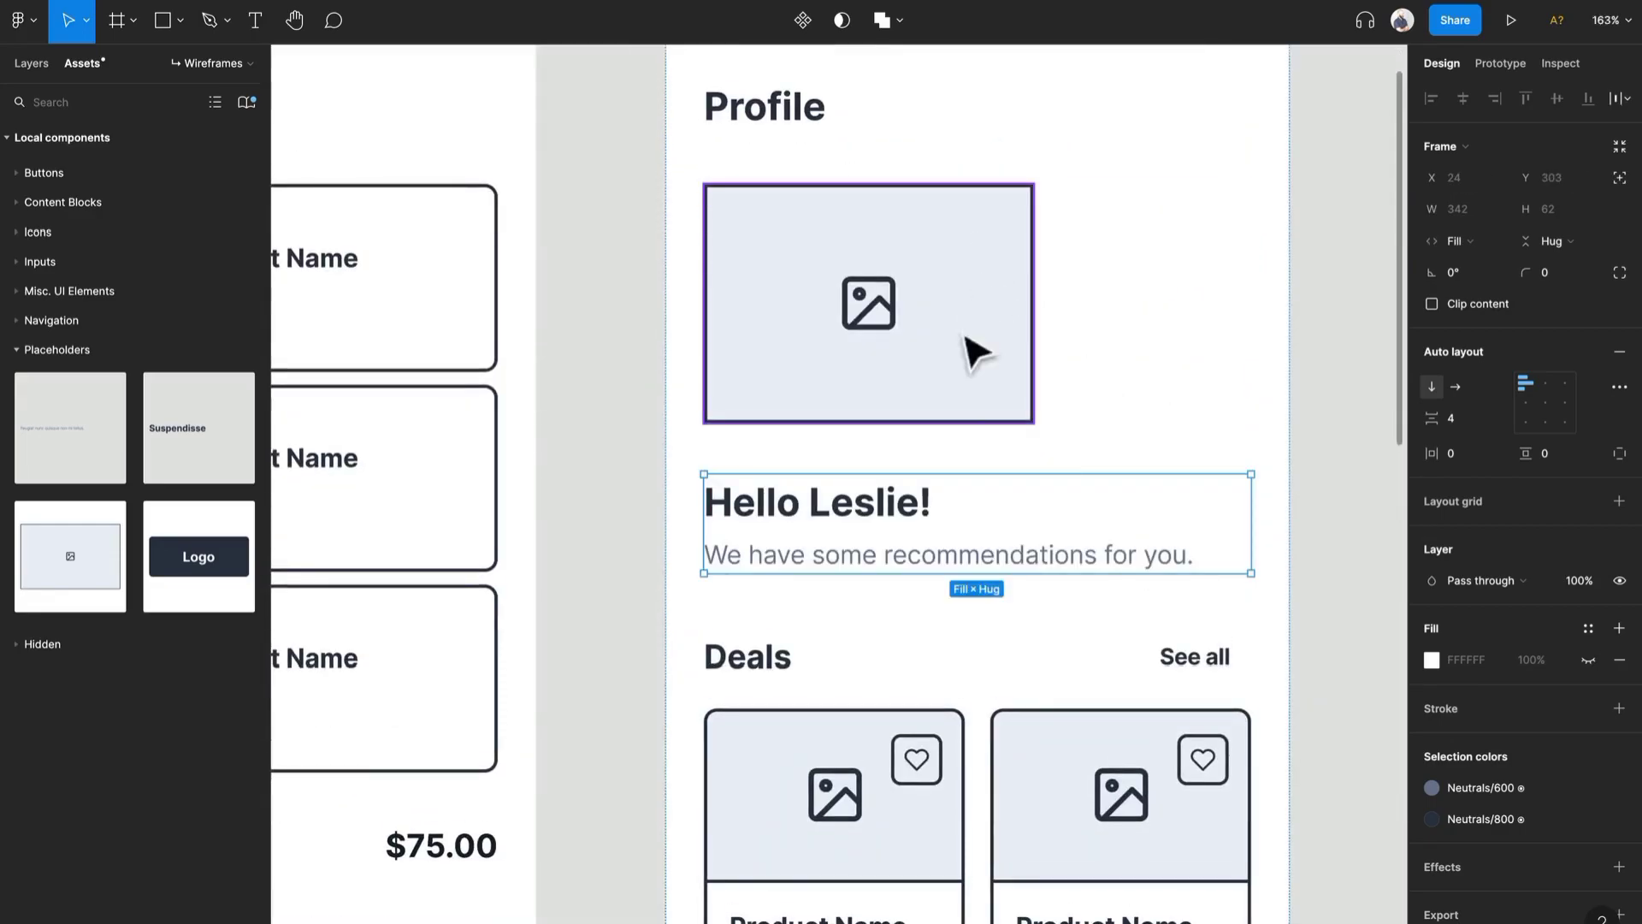
Replace the copied greeting heading below the image placeholder with the profile owner's full name
double_click(891, 525)
double_click(881, 509)
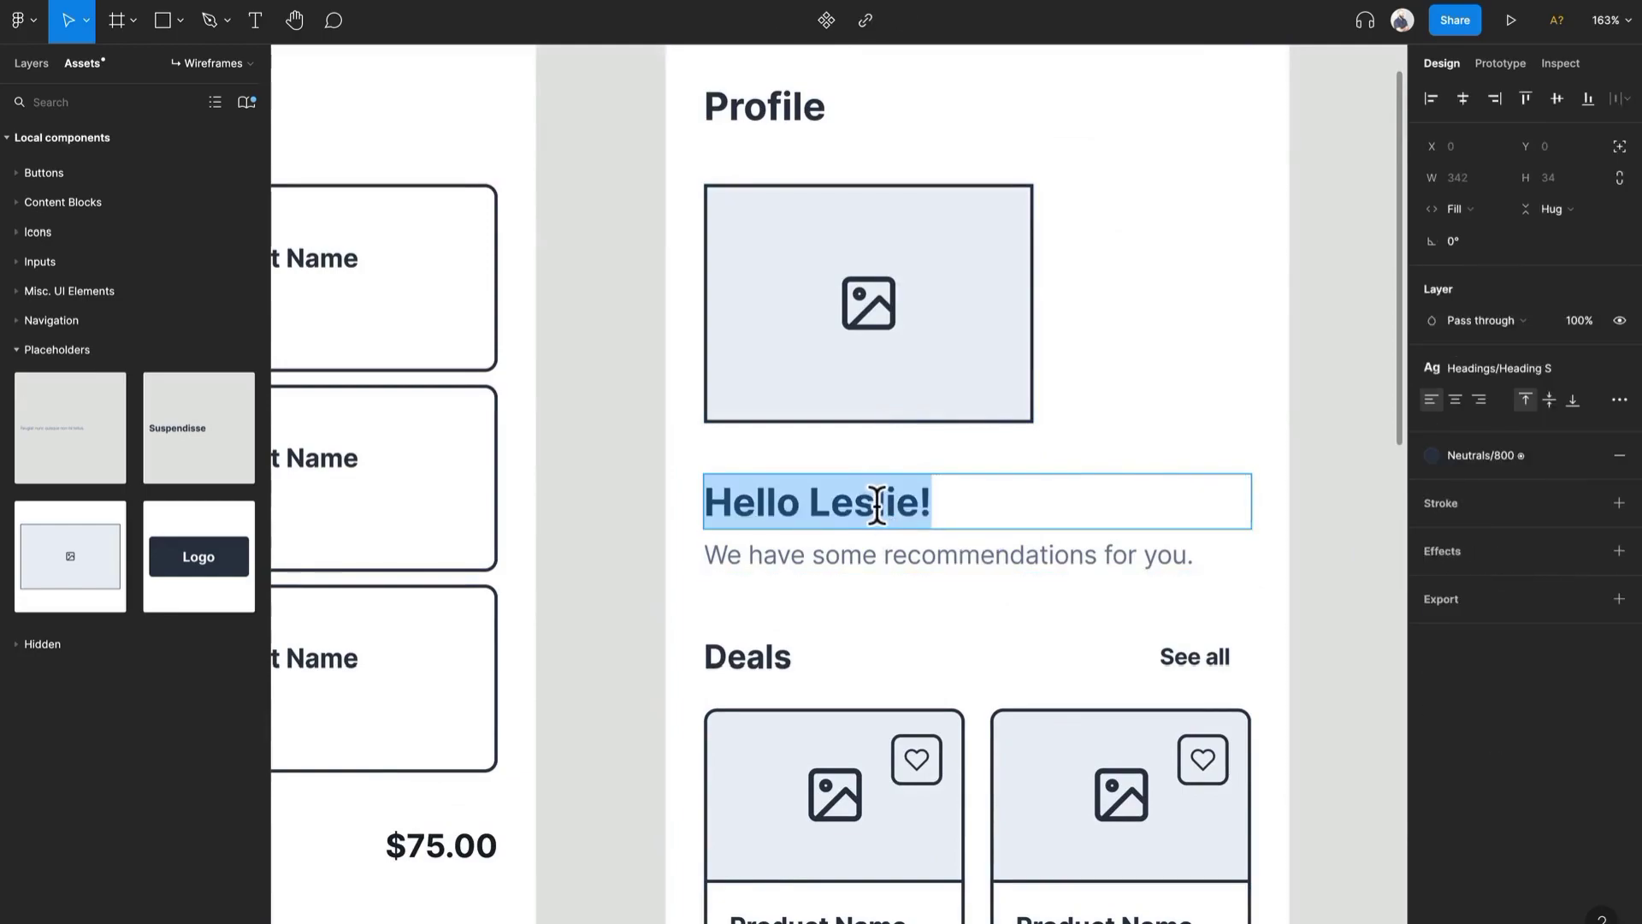
key("End")
key("ctrl+a")
type("IESLIE")
key("ctrl+a")
type("L")
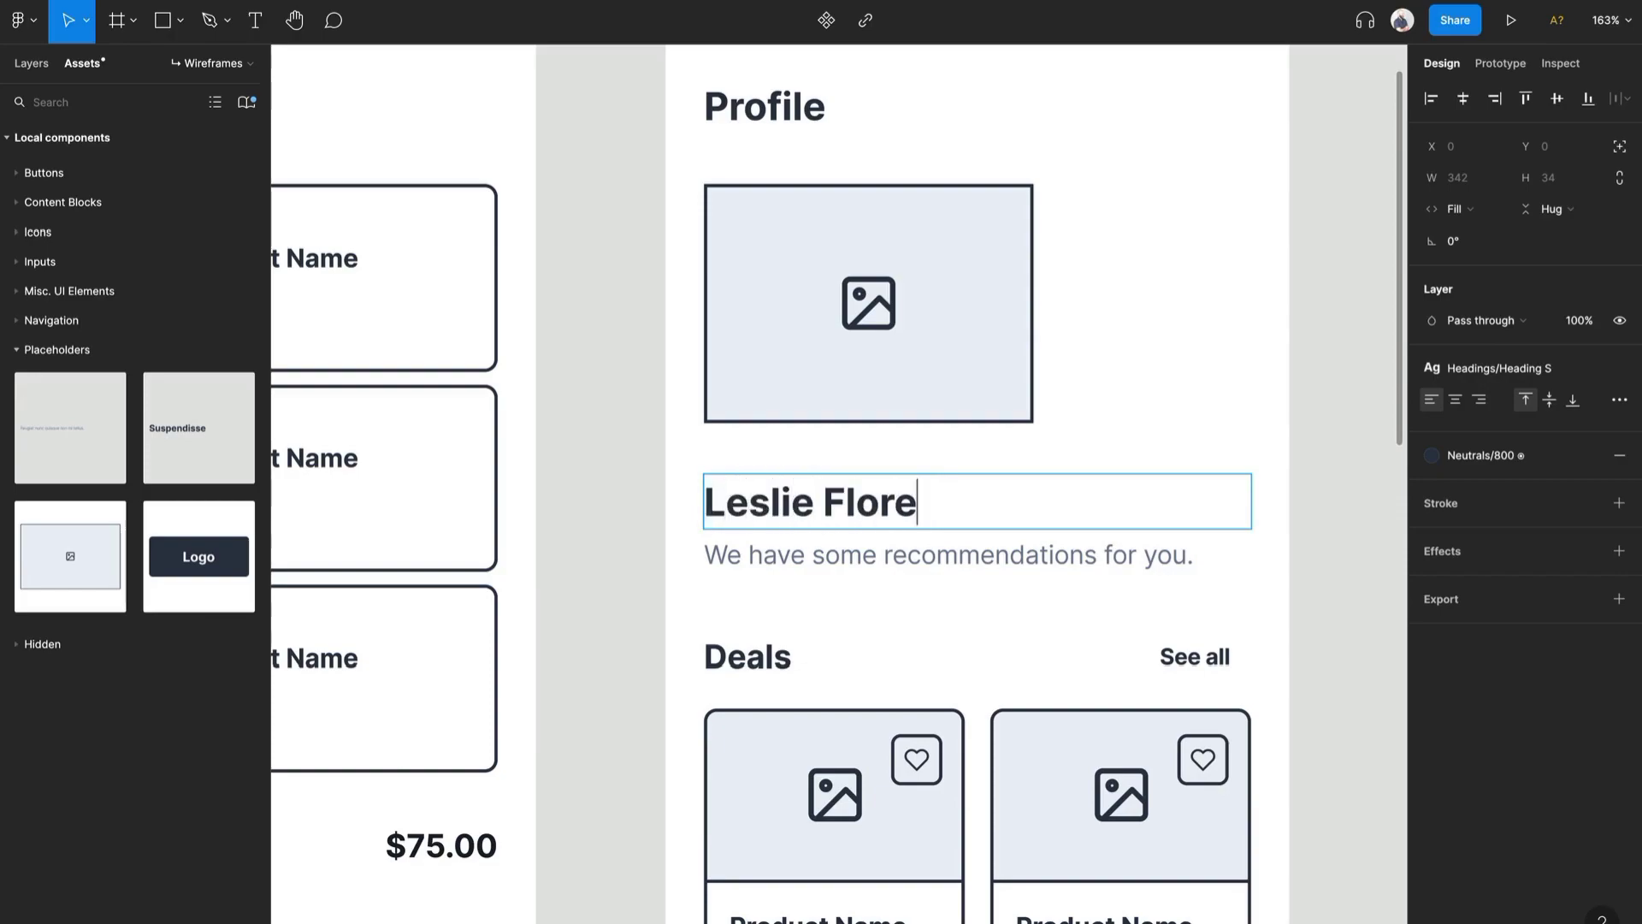
Replace the subtitle below the profile name with 2 sentences generated by the Lorem ipsum plugin
left_click(962, 560)
double_click(963, 560)
right_click(604, 305)
mouse_move(638, 446)
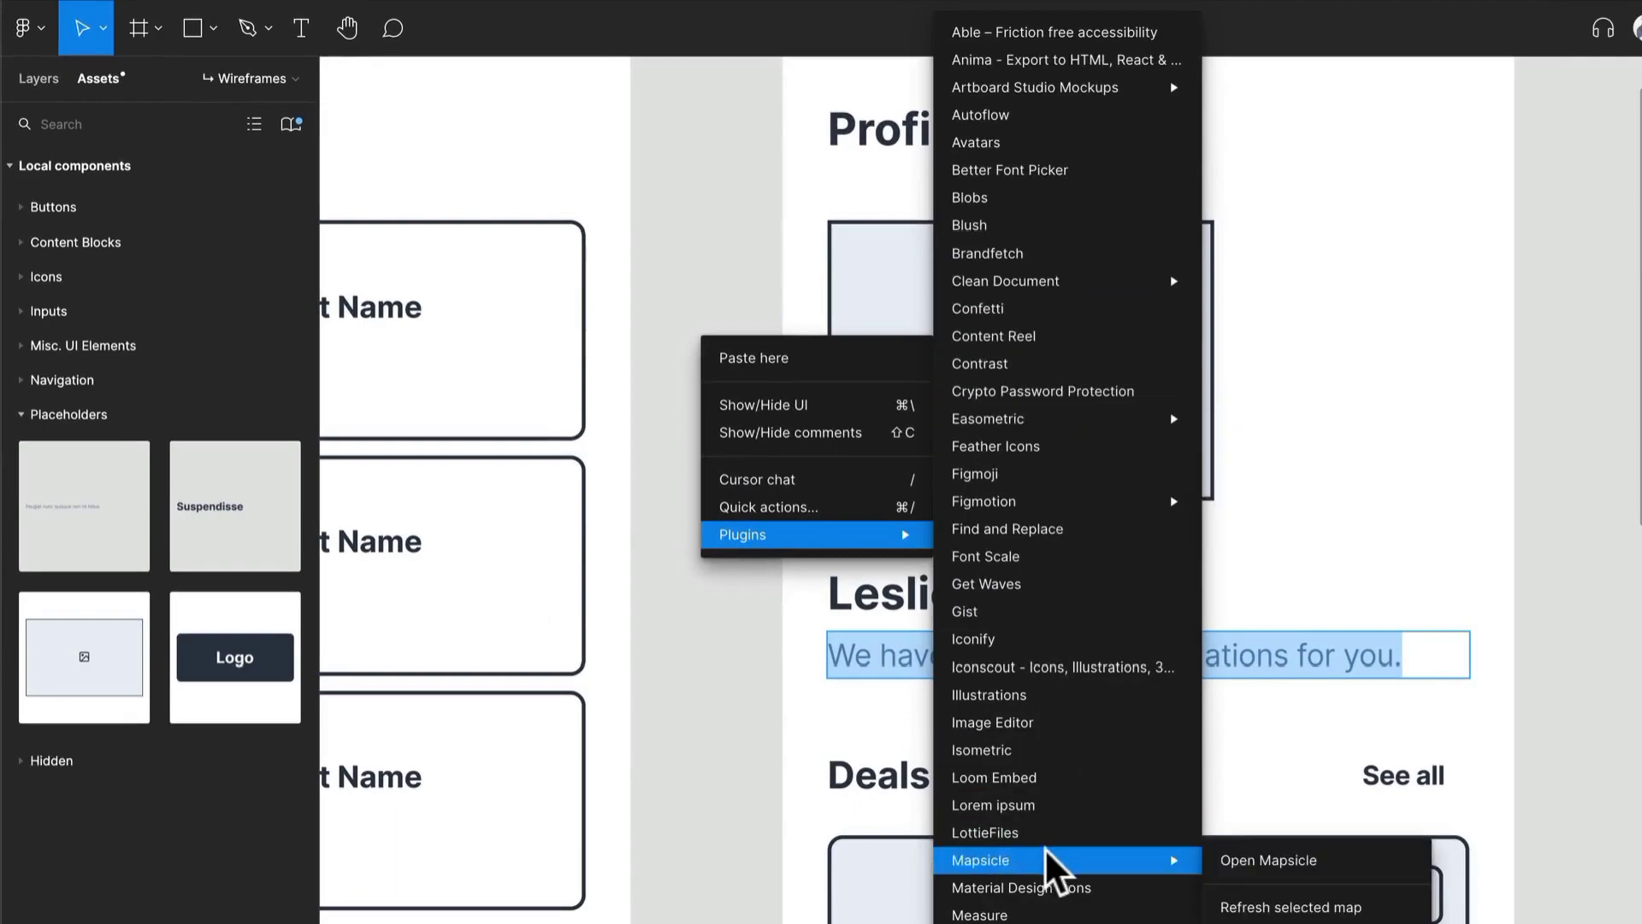
left_click(1056, 808)
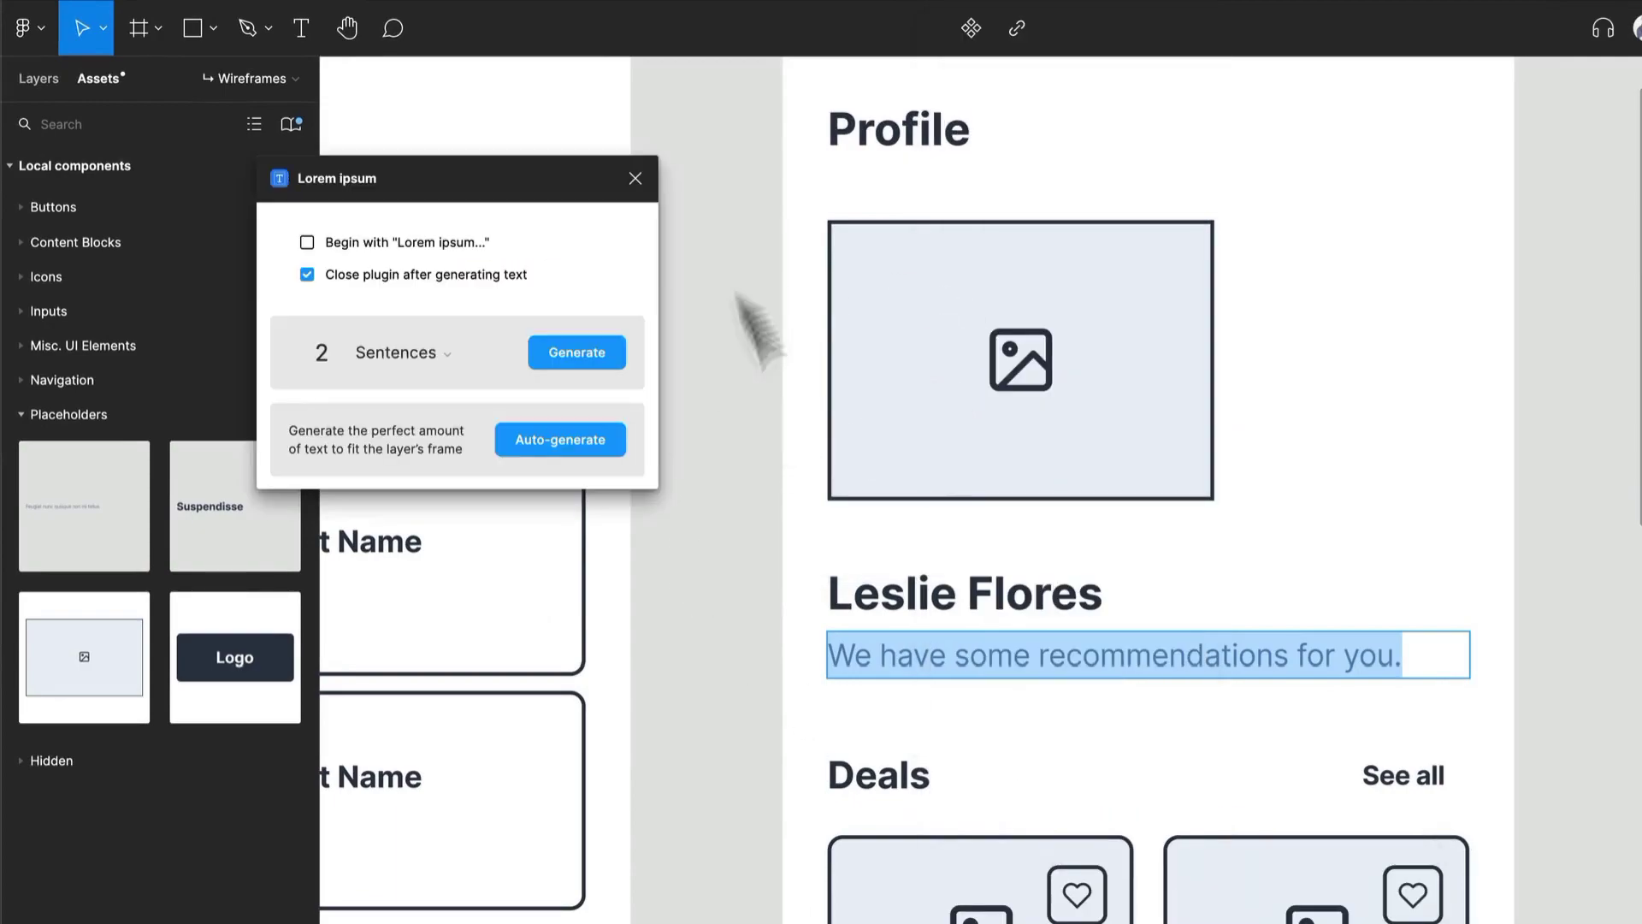
left_click(572, 354)
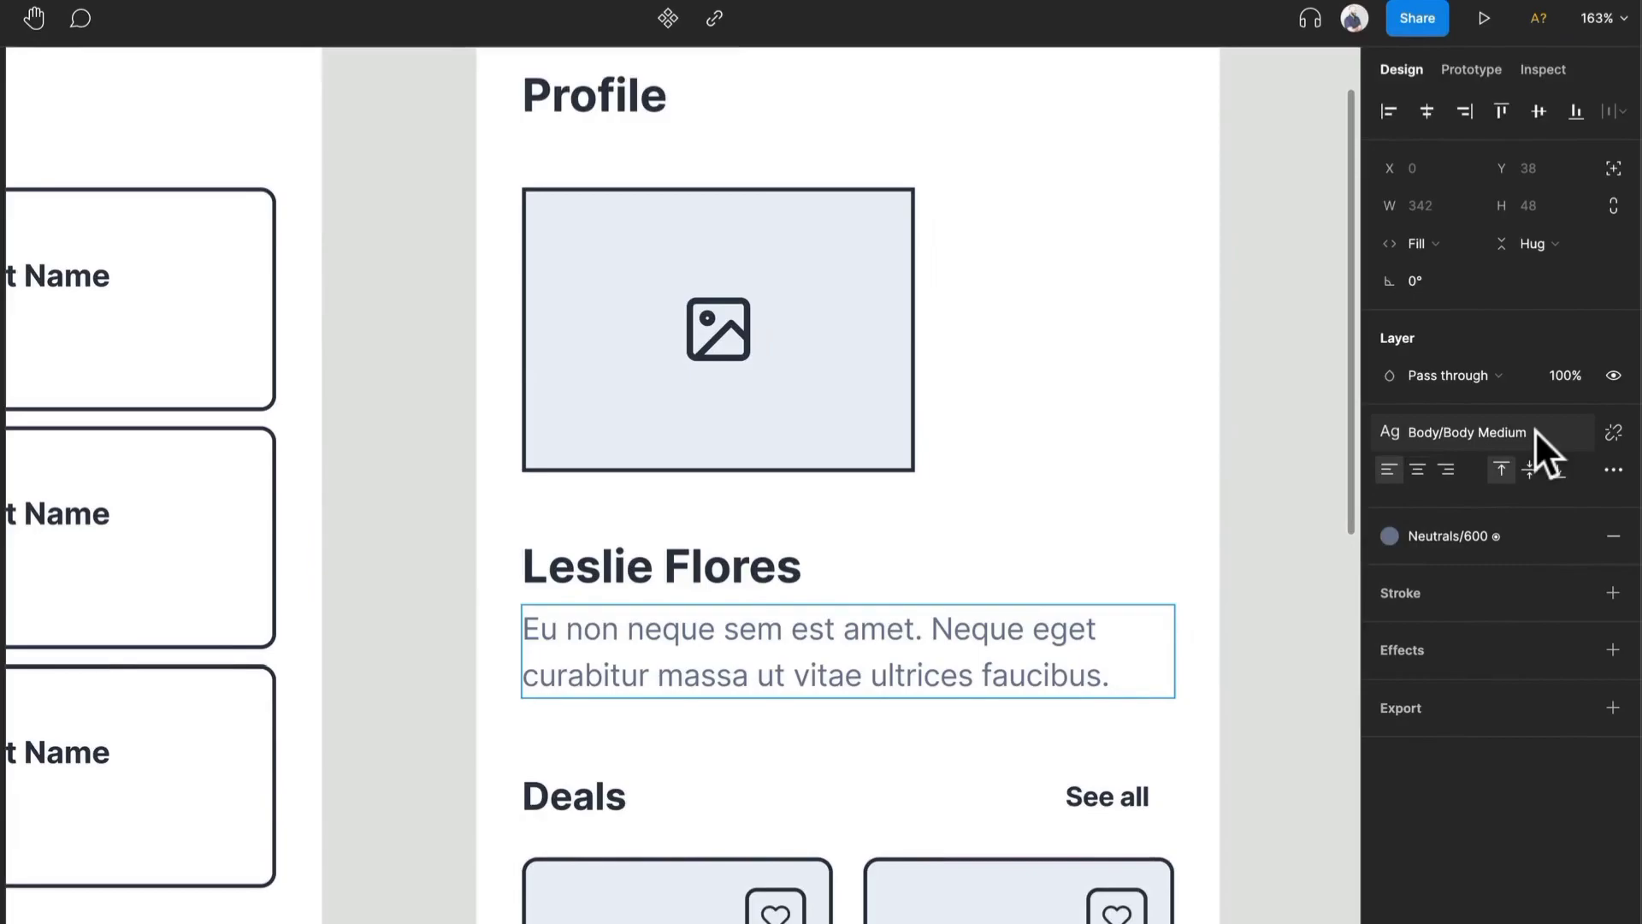
Try to apply the Body Small text style to the description below the profile name
left_click(1534, 432)
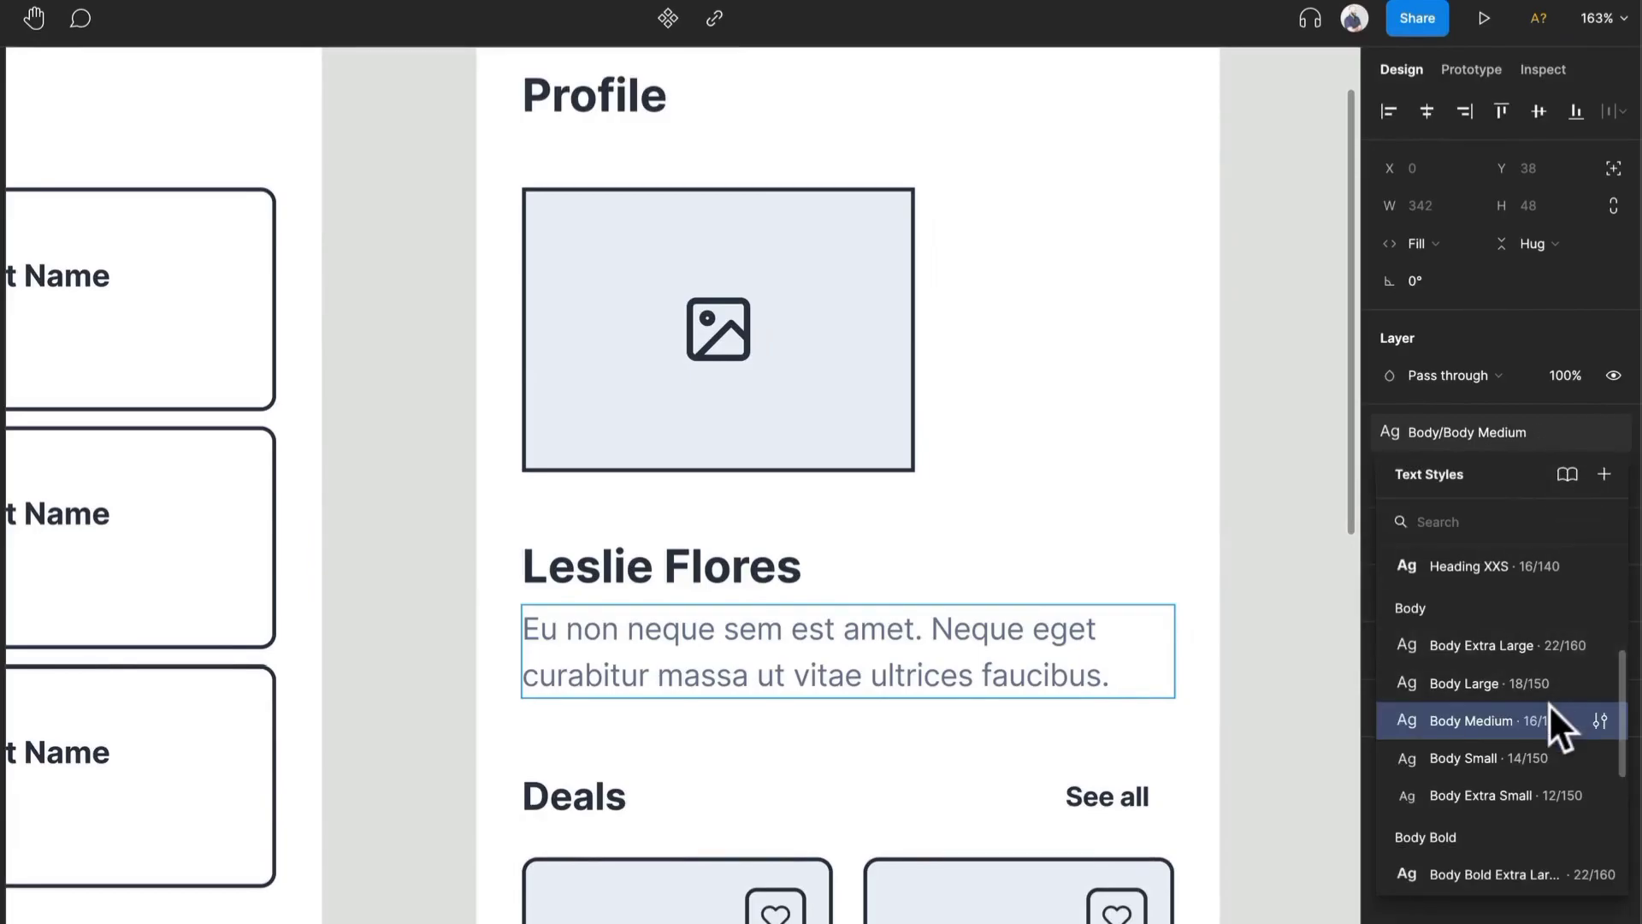
left_click(1528, 758)
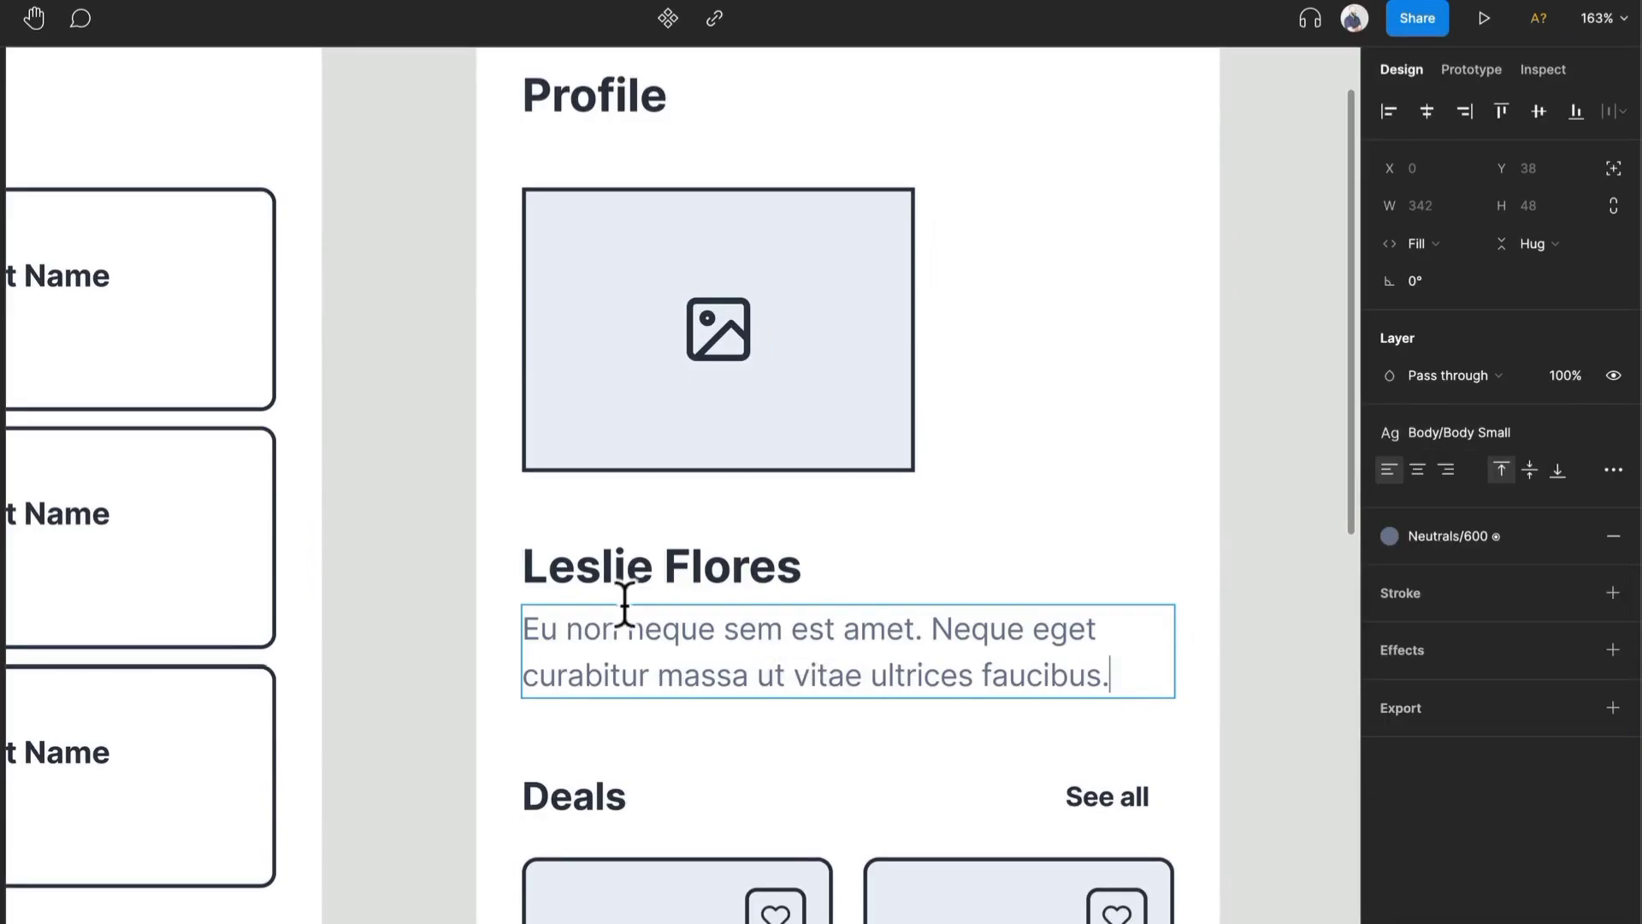
key("Escape")
scroll(454, 599, "down", 3)
scroll(476, 480, "down", 2)
left_click(1118, 428)
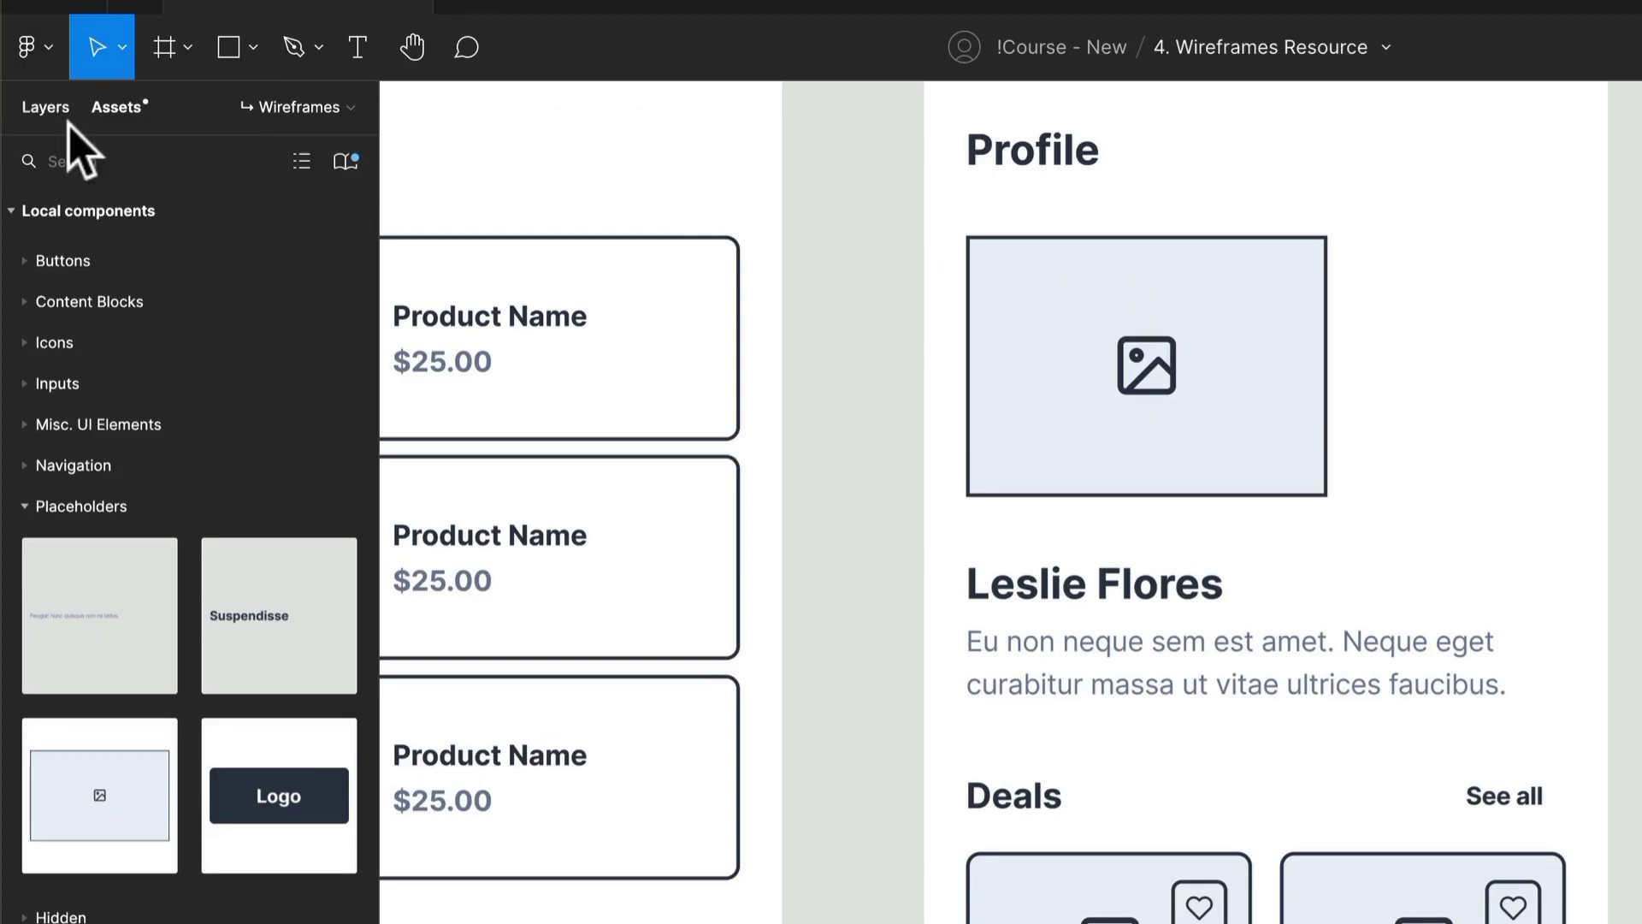
Add a Button component to the profile text block and place it below the description
left_click(59, 117)
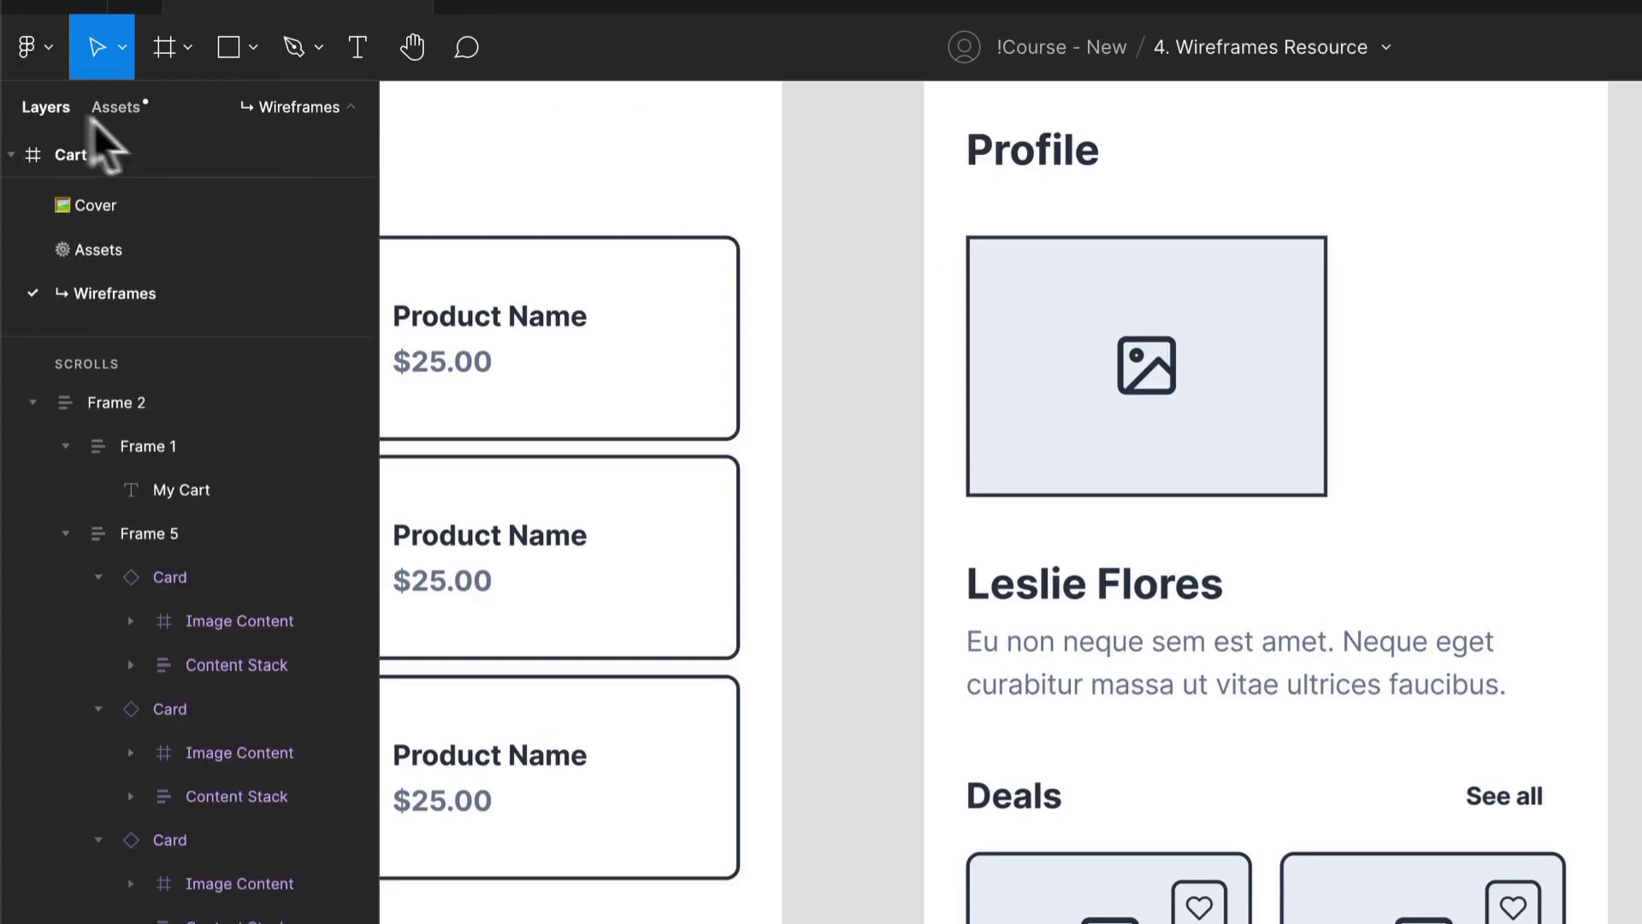
left_click(114, 109)
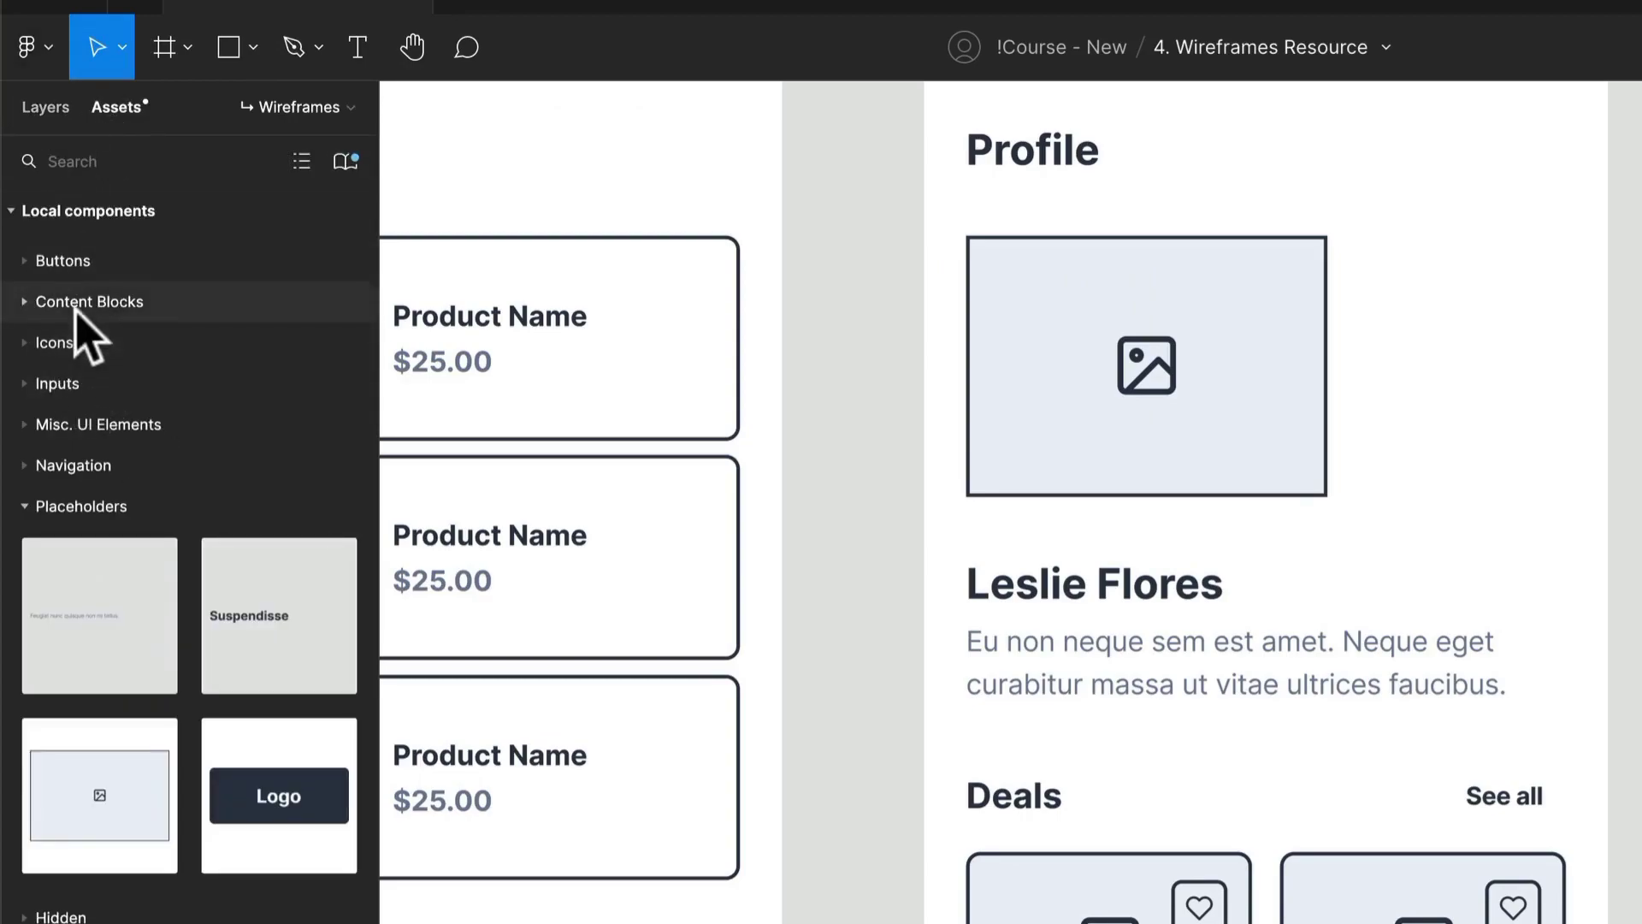
left_click(60, 260)
left_click_drag(95, 367, 1221, 595)
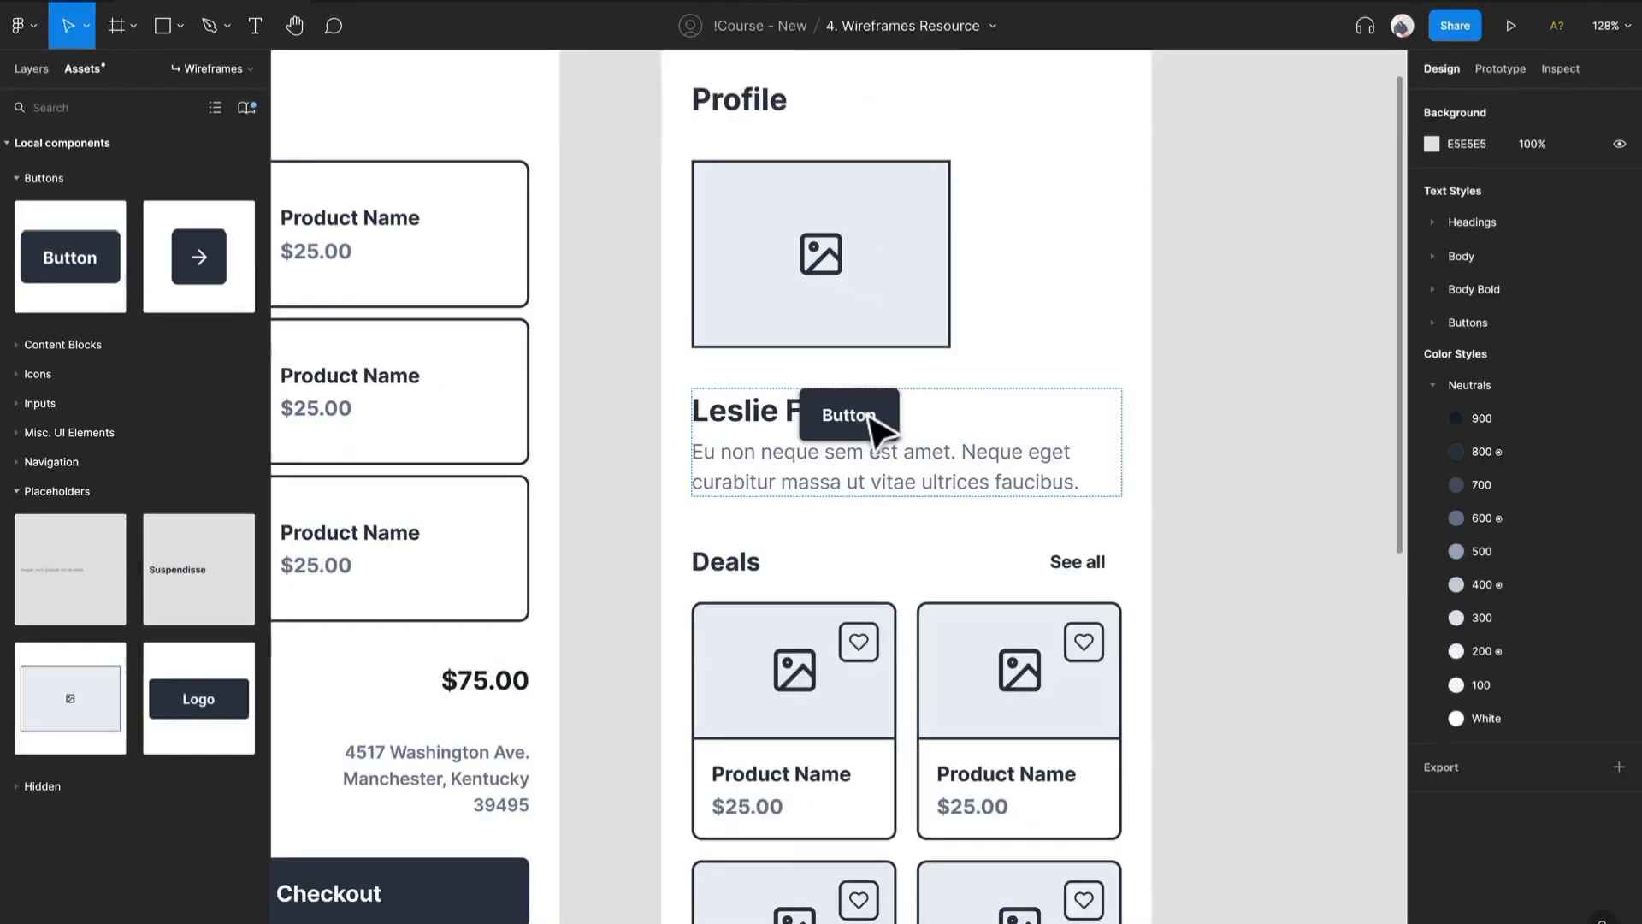
left_click_drag(874, 423, 921, 414)
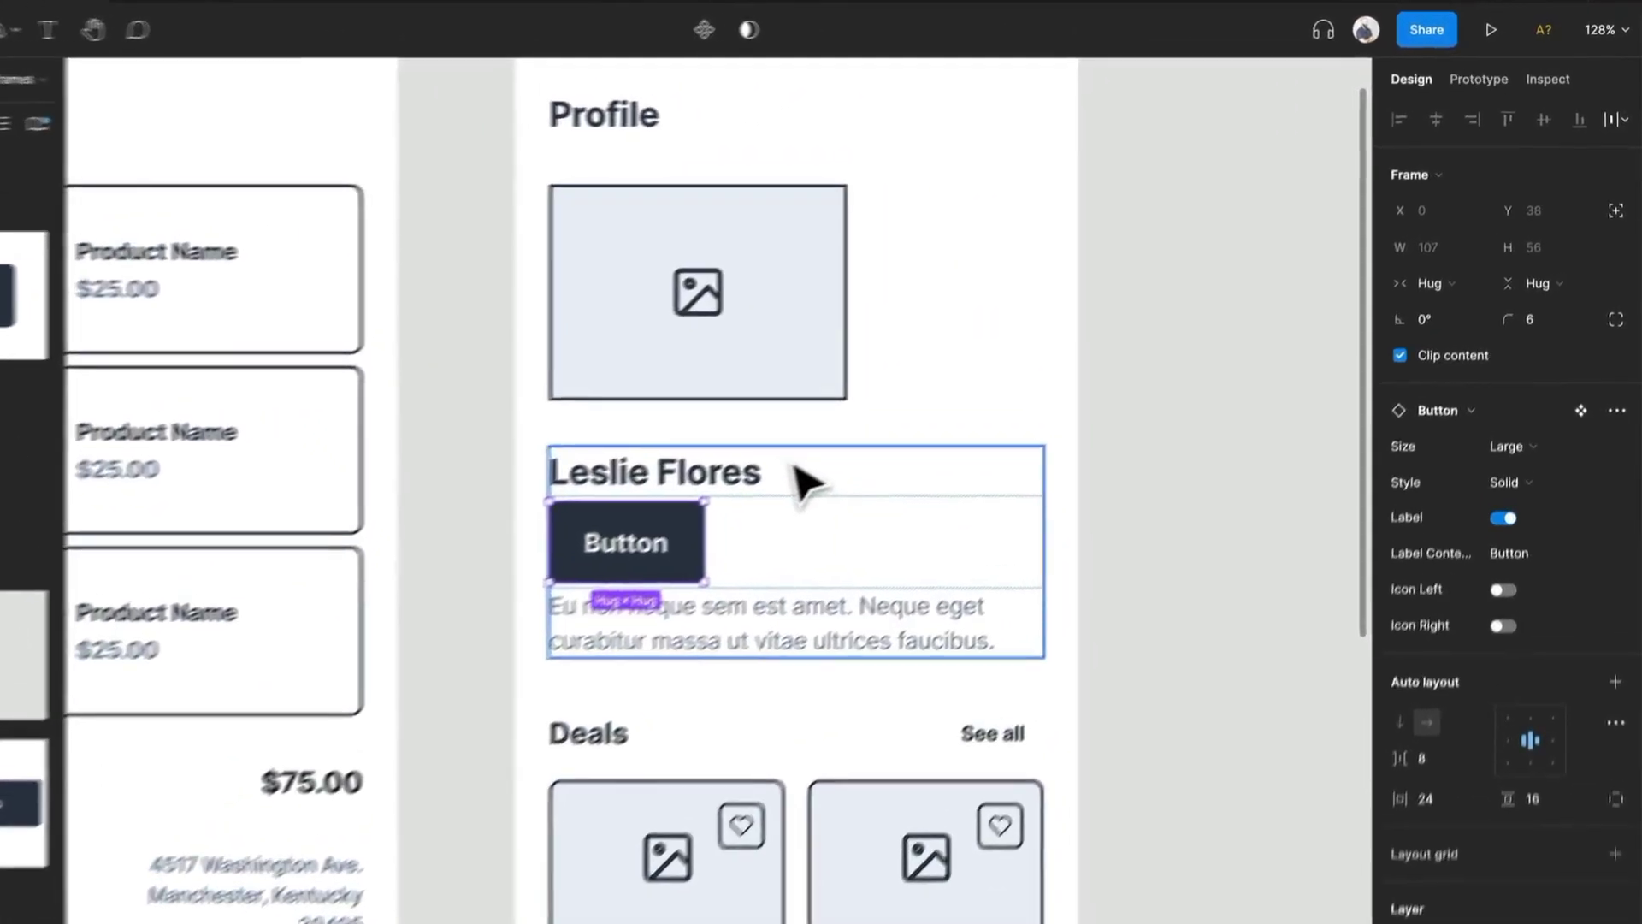
key("Down")
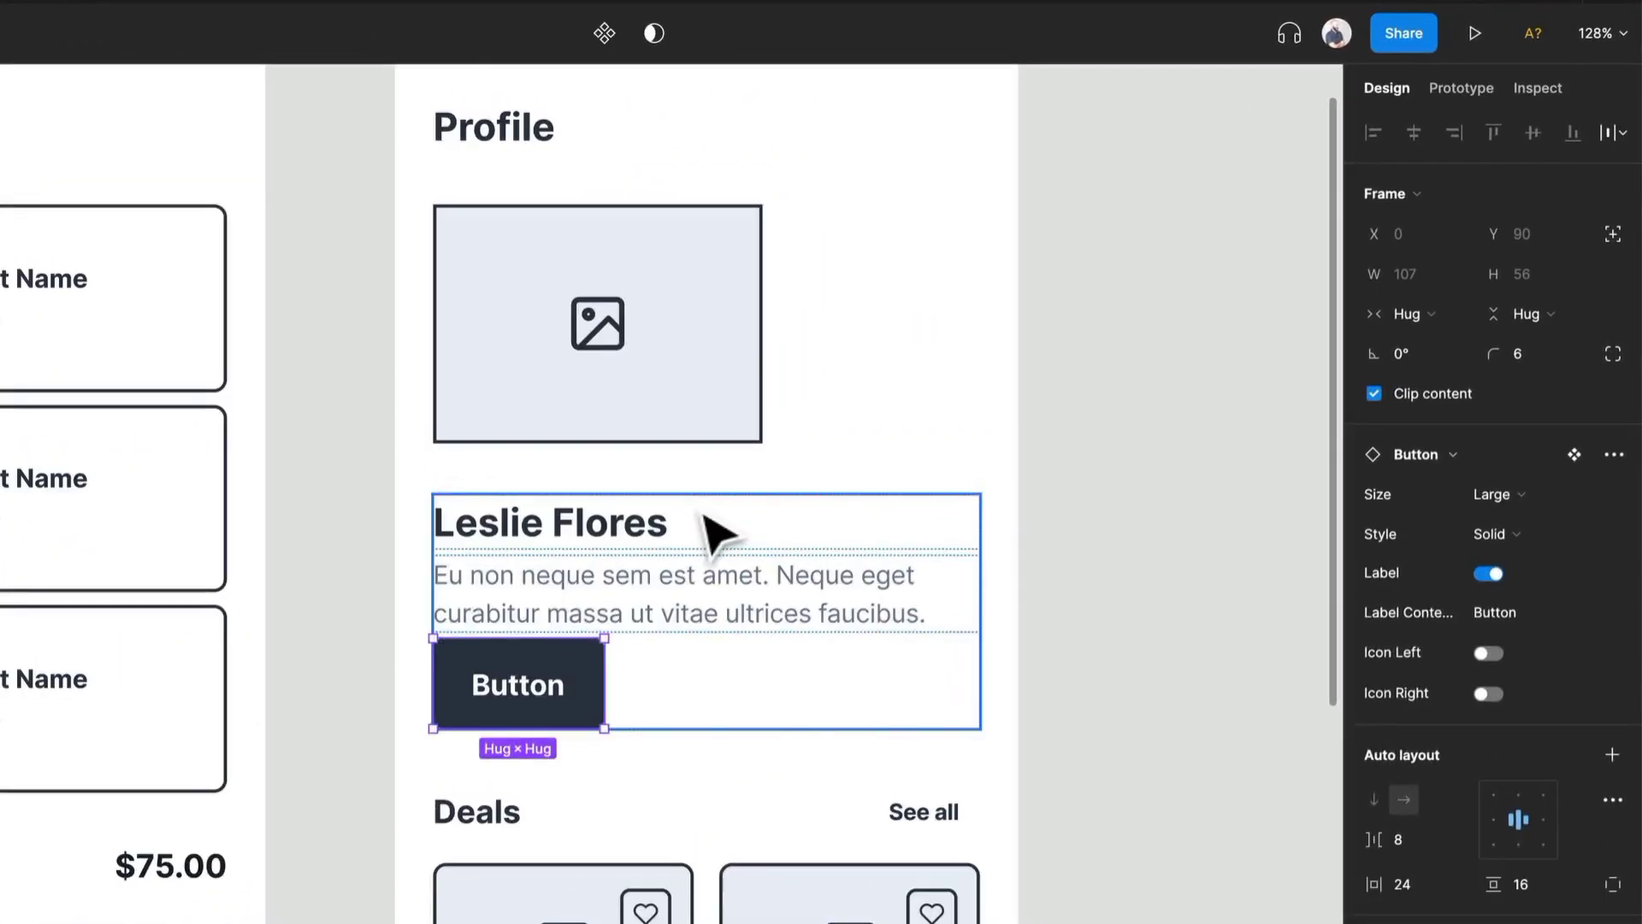
Set the profile button to the Small size and Light style, and change its label to "Edit Profile"
left_click(1504, 499)
left_click(1519, 552)
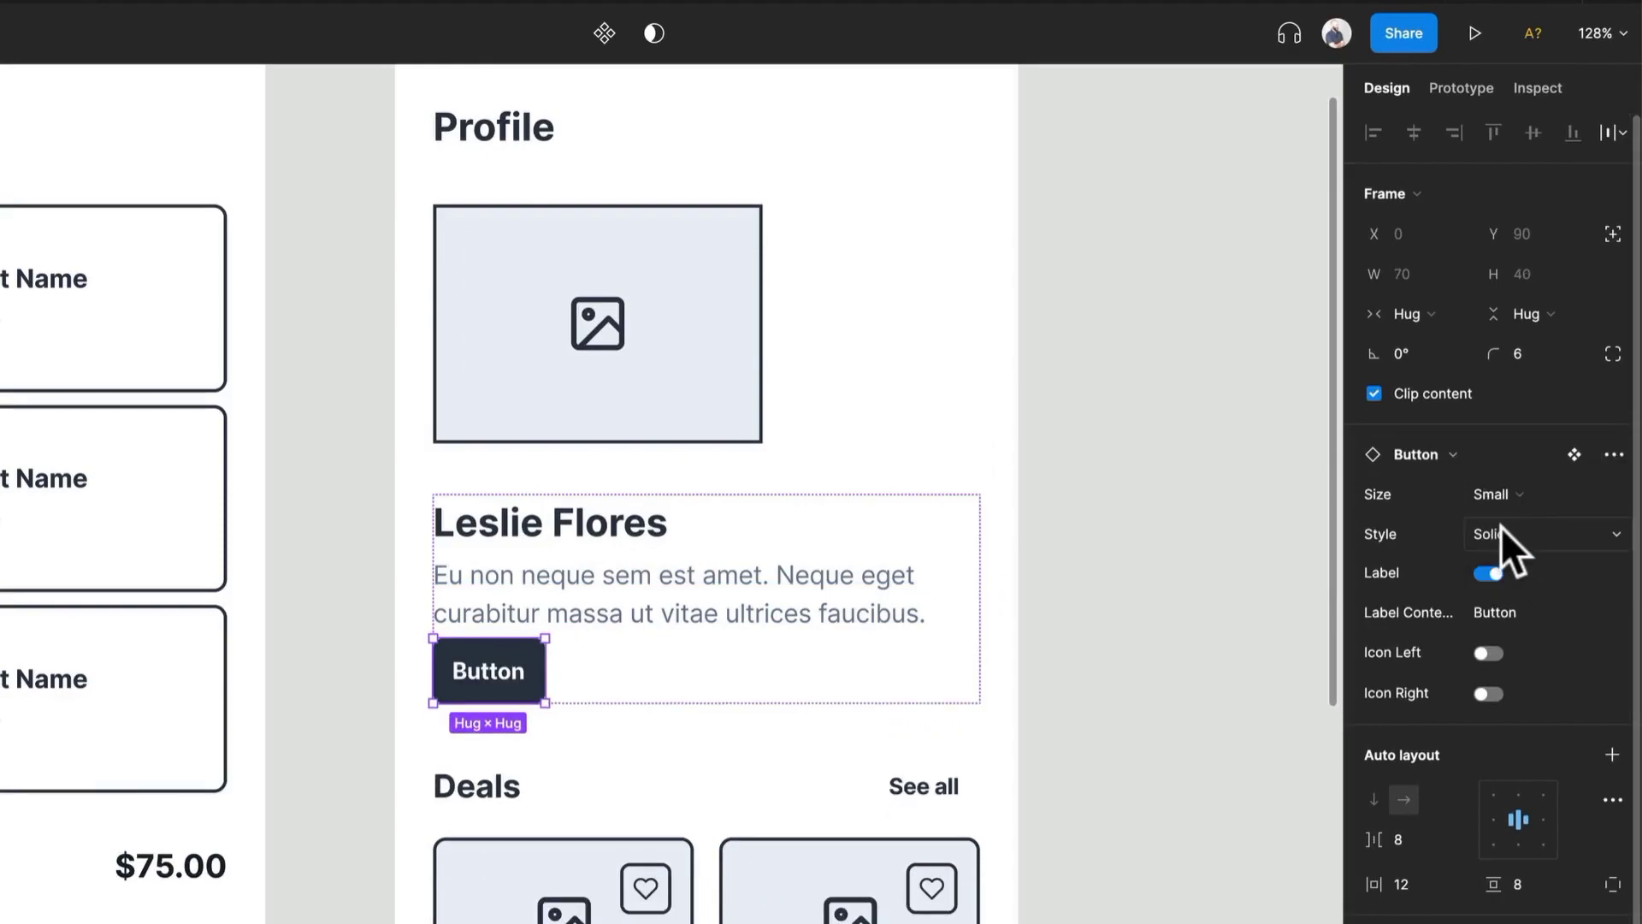
left_click(1501, 527)
left_click(1538, 597)
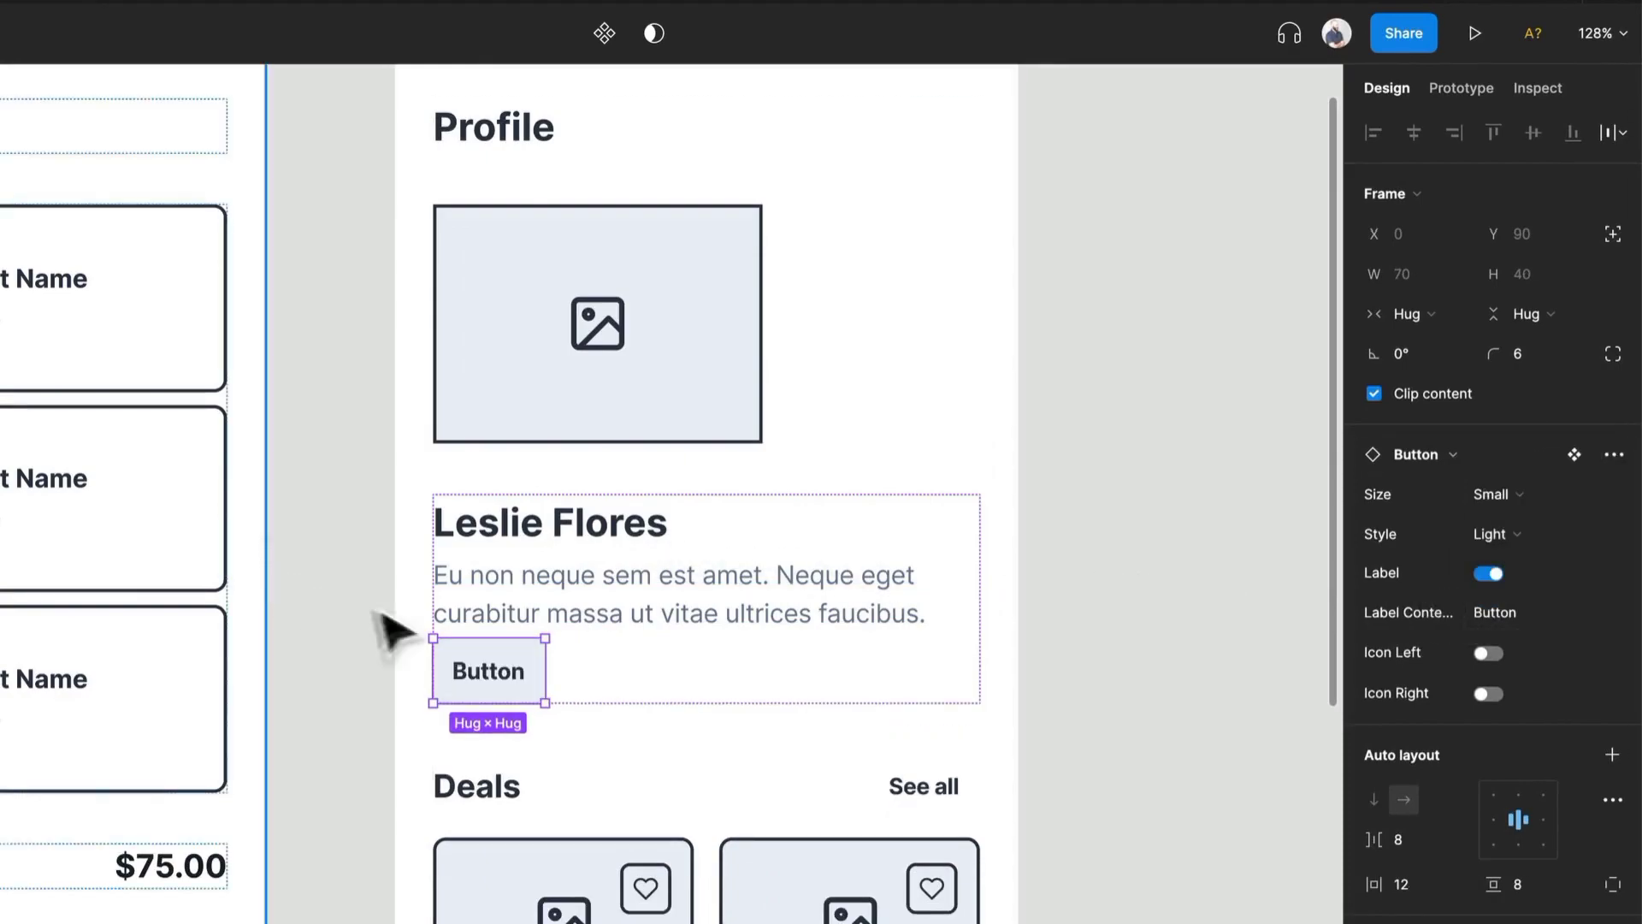
double_click(479, 674)
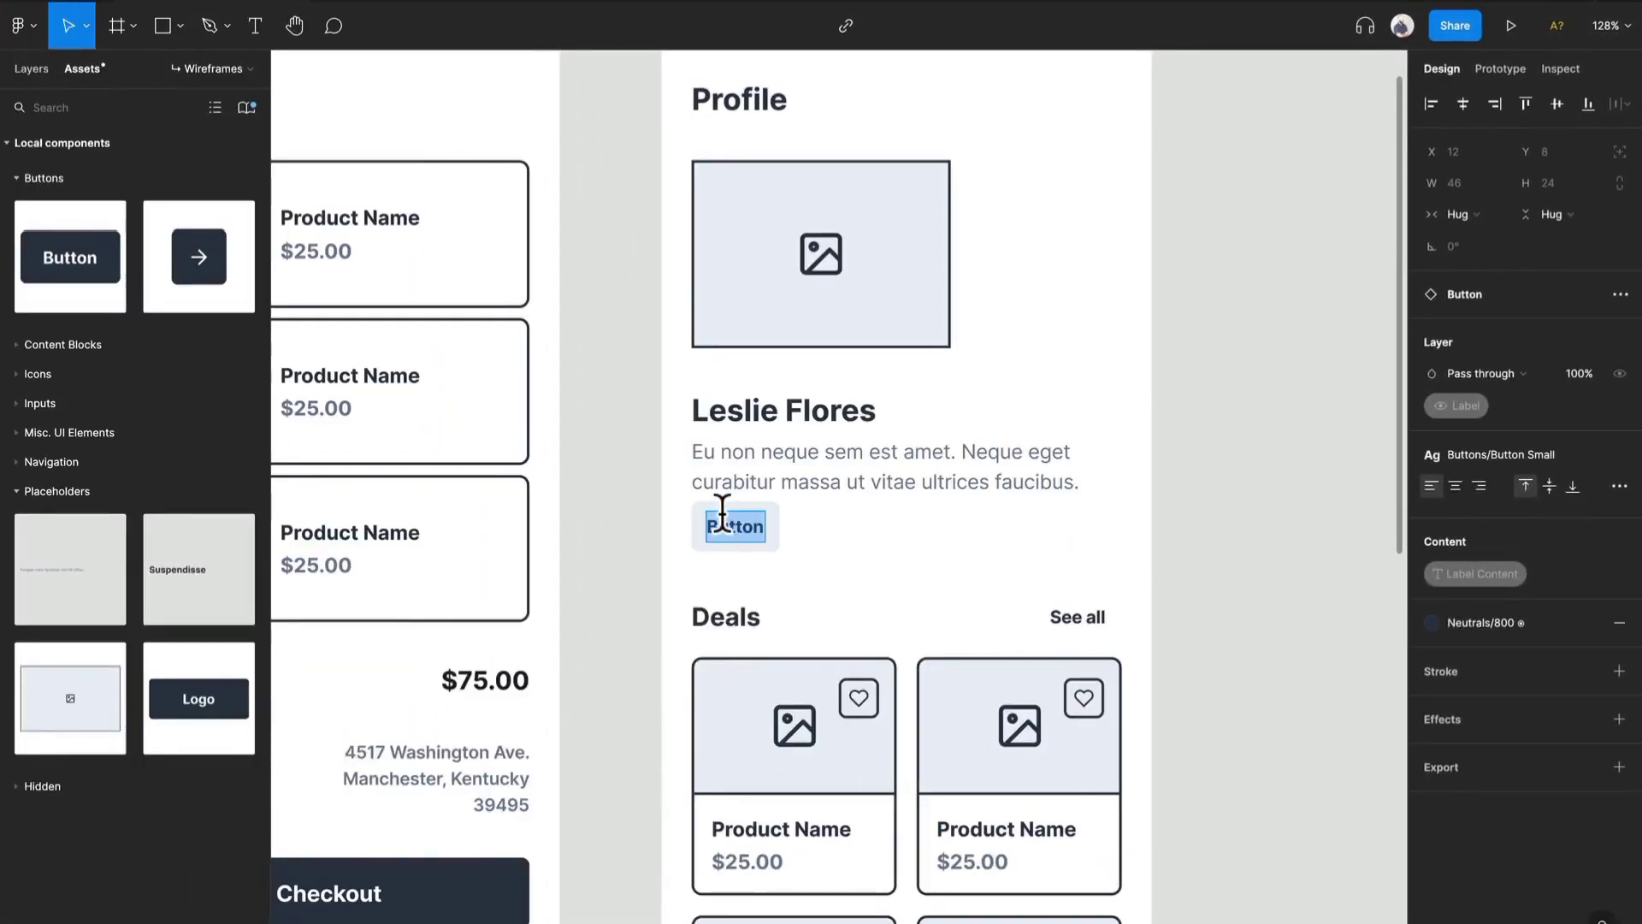
type("Edit Profile")
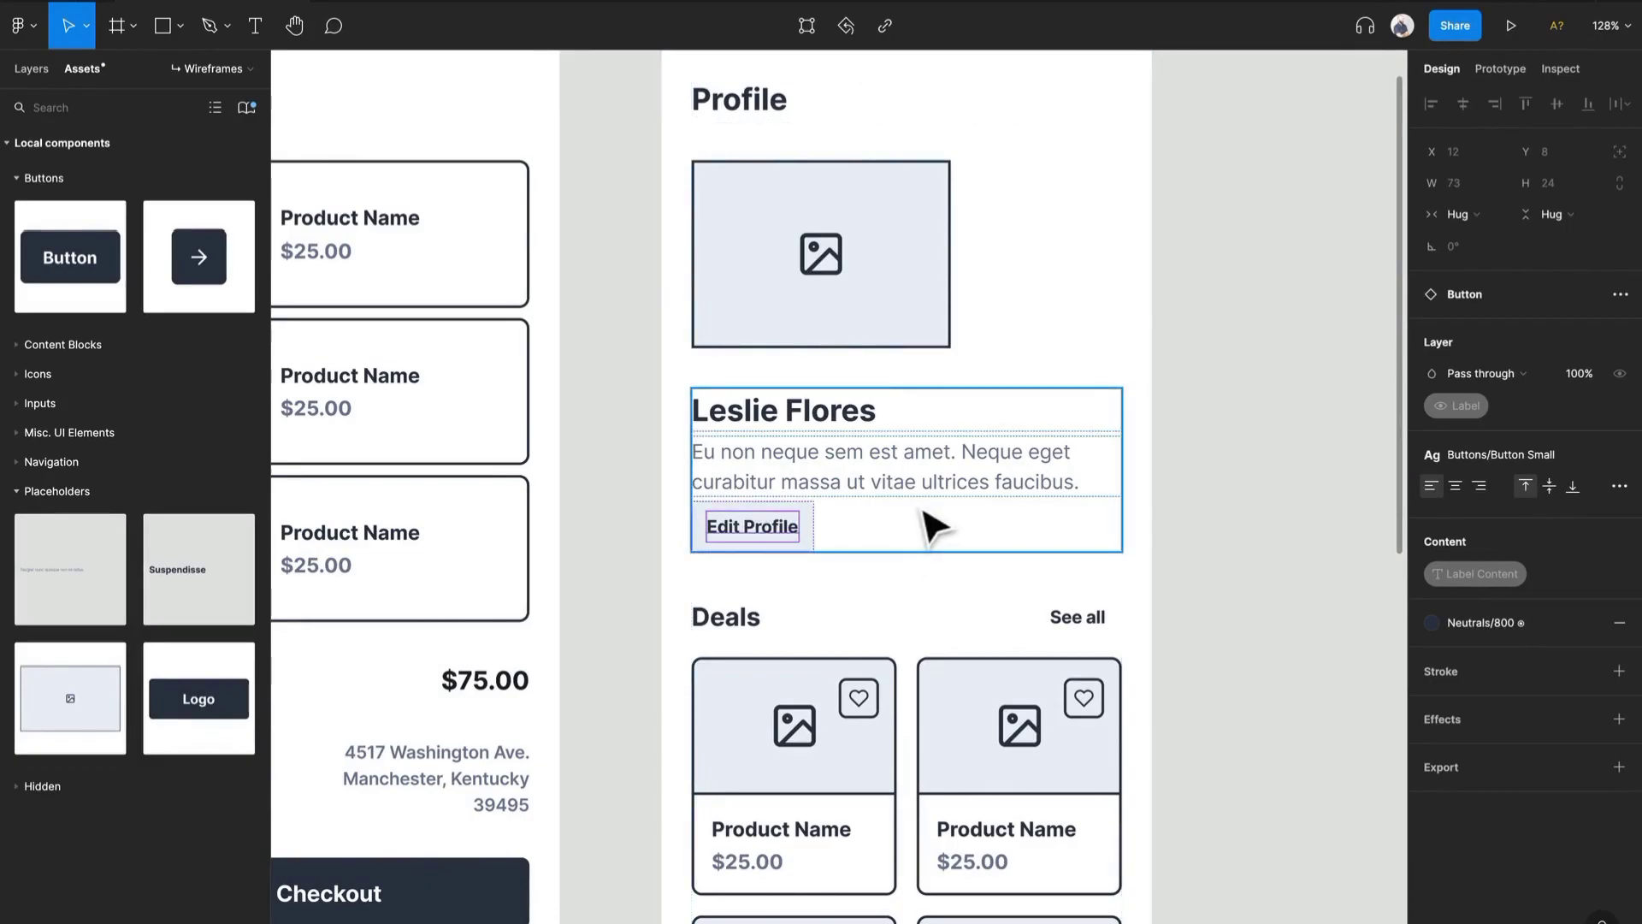
Set the vertical spacing between items in the profile text block's auto layout to 12
left_click(923, 512)
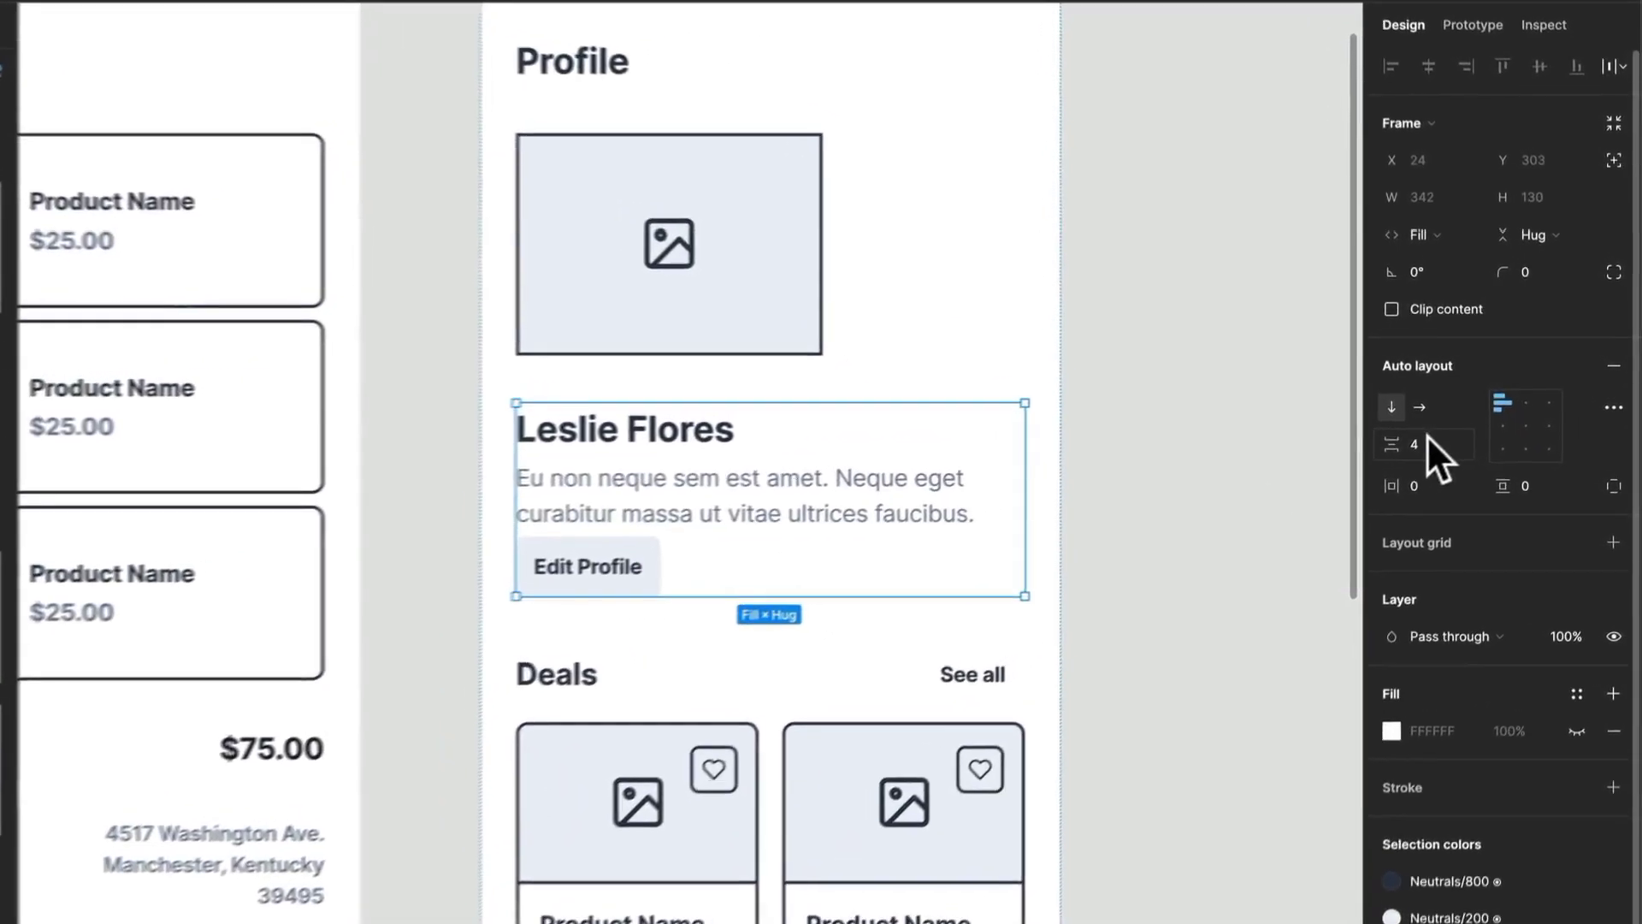
left_click(1446, 435)
type("12")
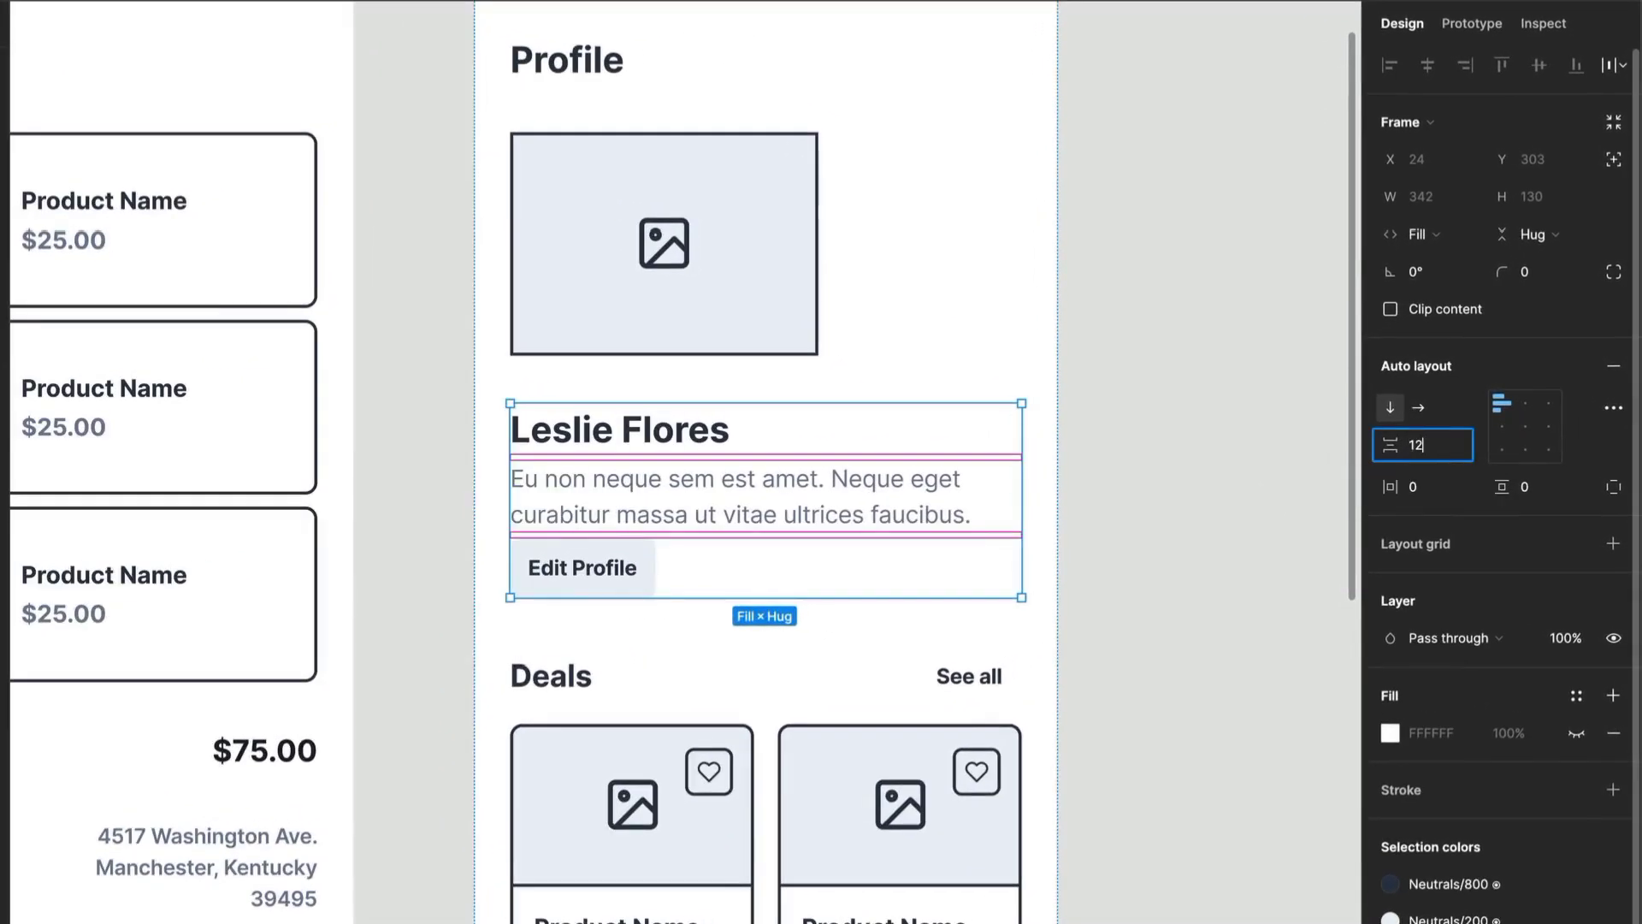
key("Return")
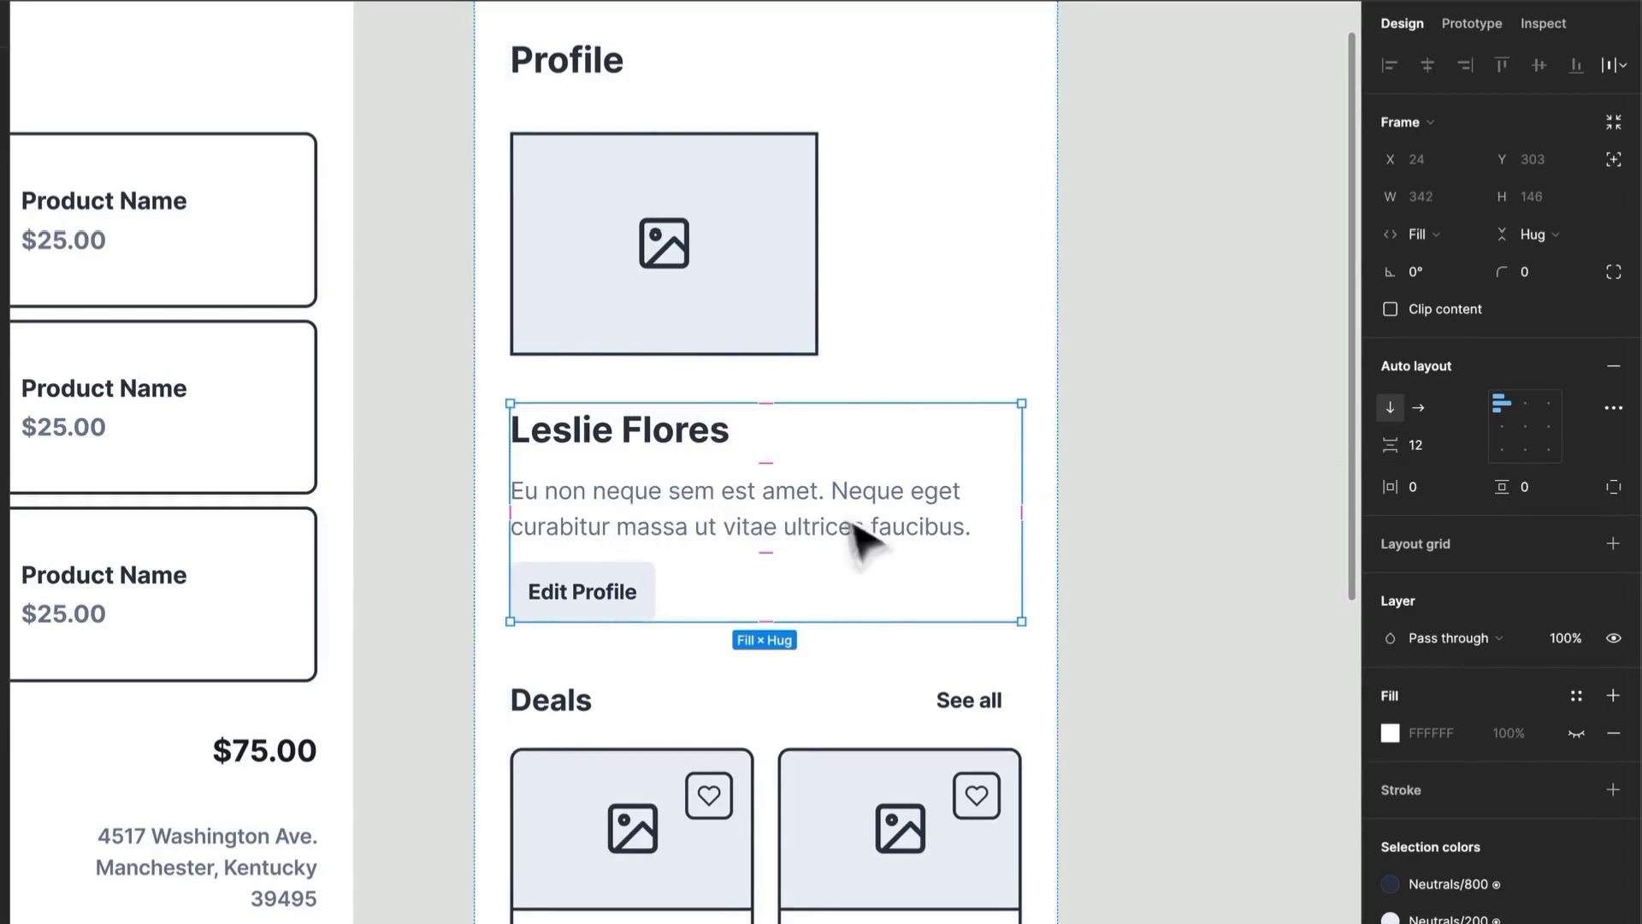
left_click(1112, 526)
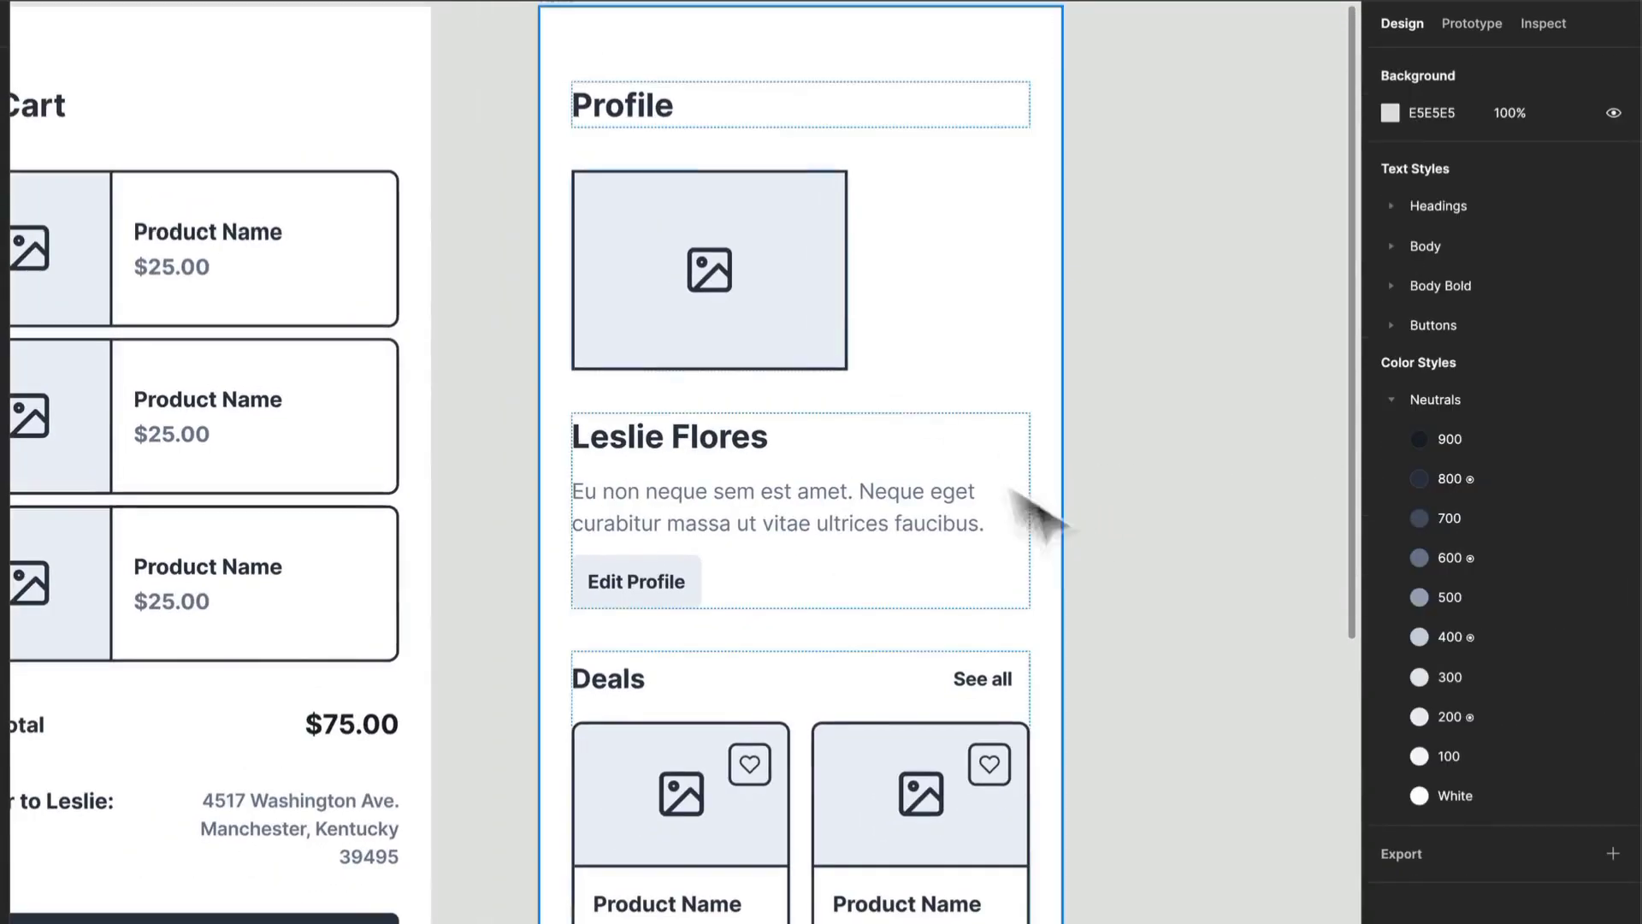
Move the image placeholder into the profile text block so that it sits above the name
left_click(825, 312)
left_click_drag(826, 308, 846, 213)
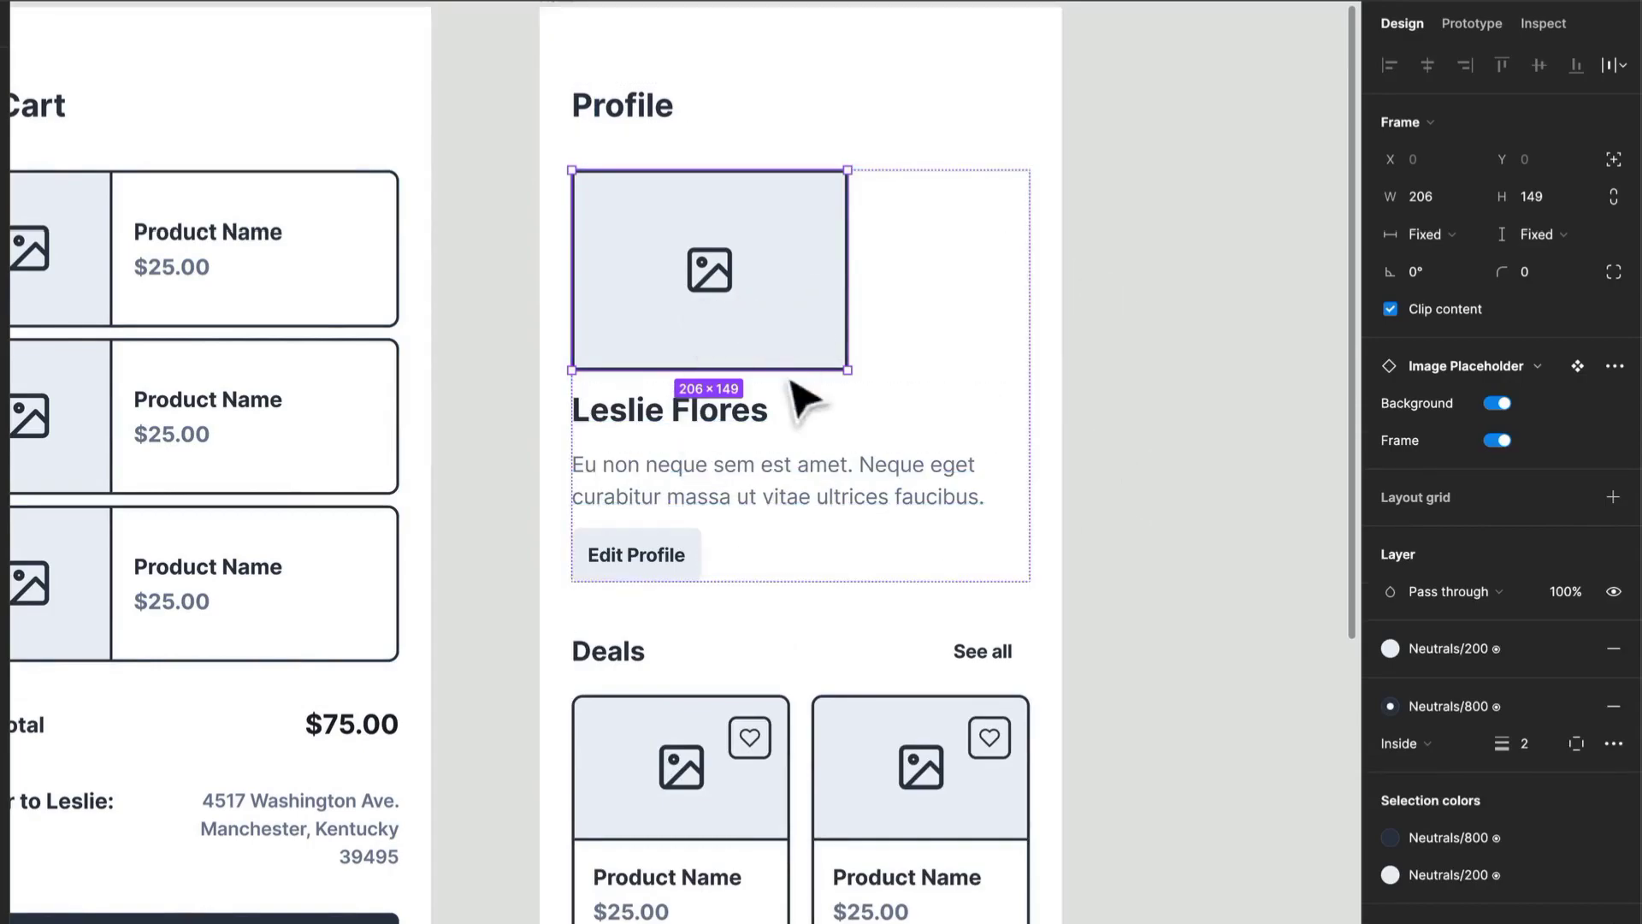
left_click_drag(752, 277, 843, 422)
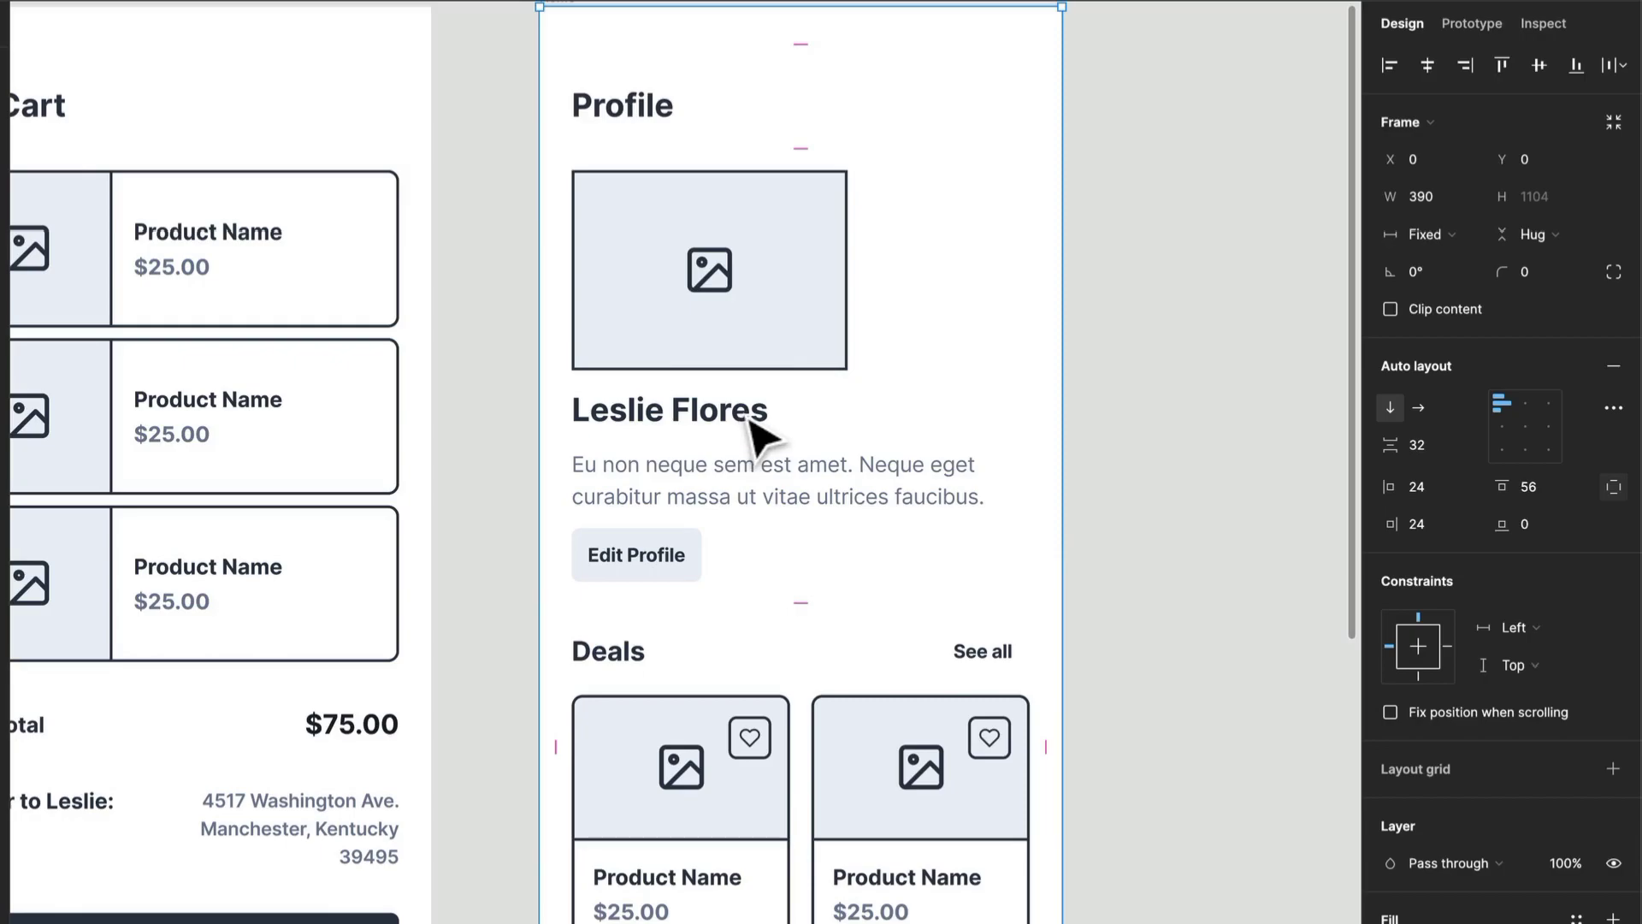
Copy the divider below the Cart screen's Checkout button to the Profile screen, between the Edit Profile button and the Deals section
scroll(727, 547, "down", 12)
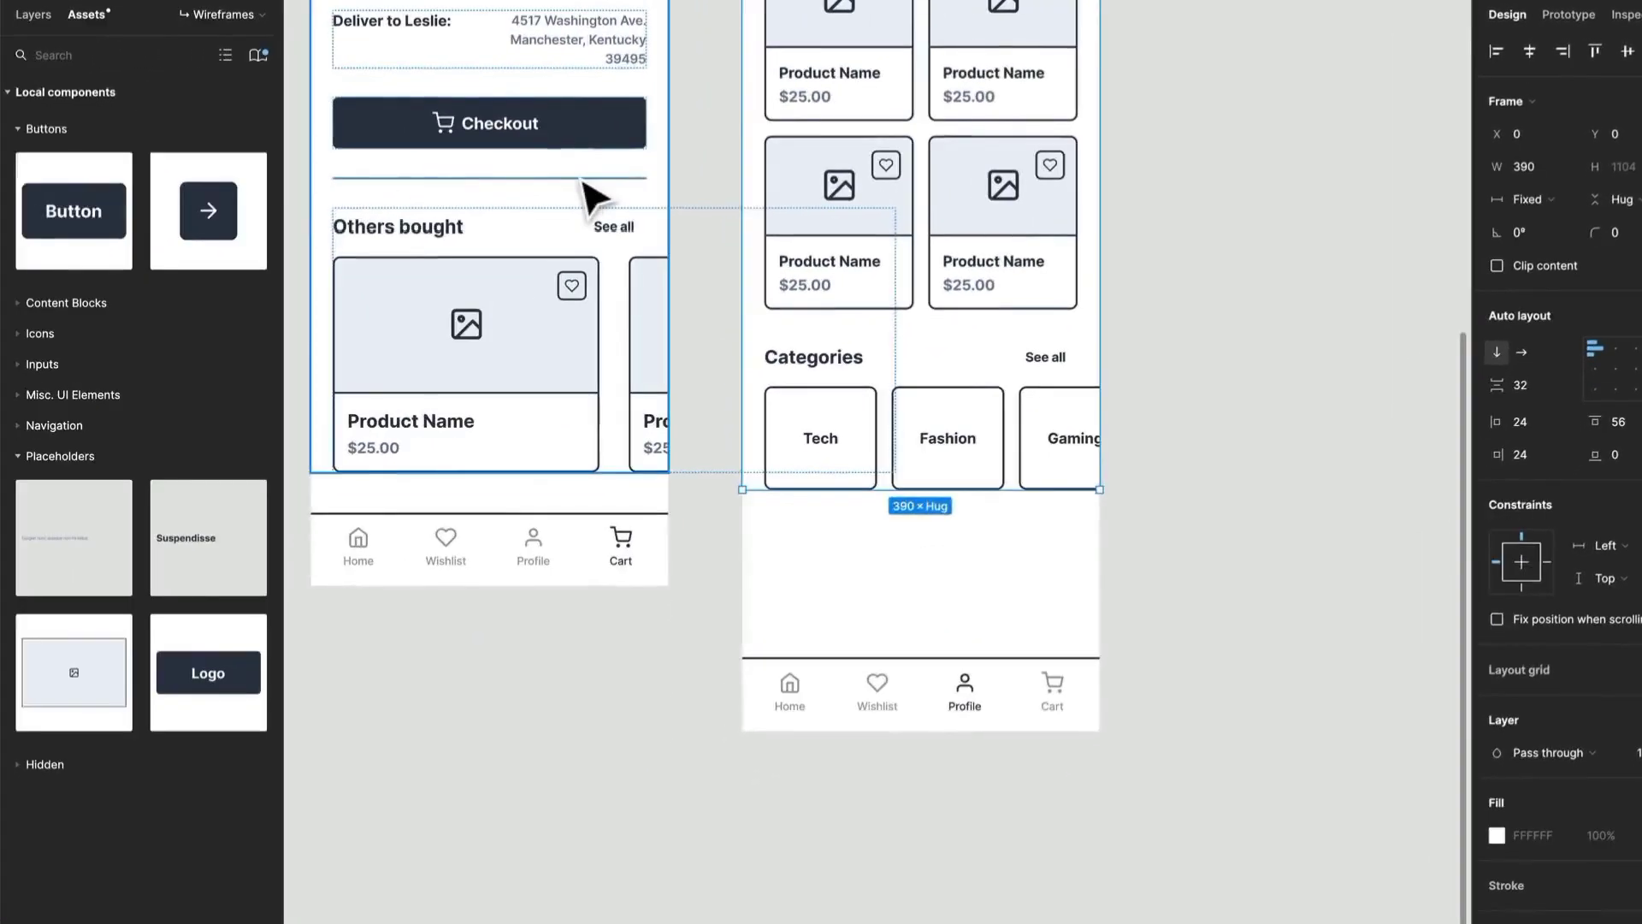
left_click(509, 183)
scroll(521, 208, "up", 5)
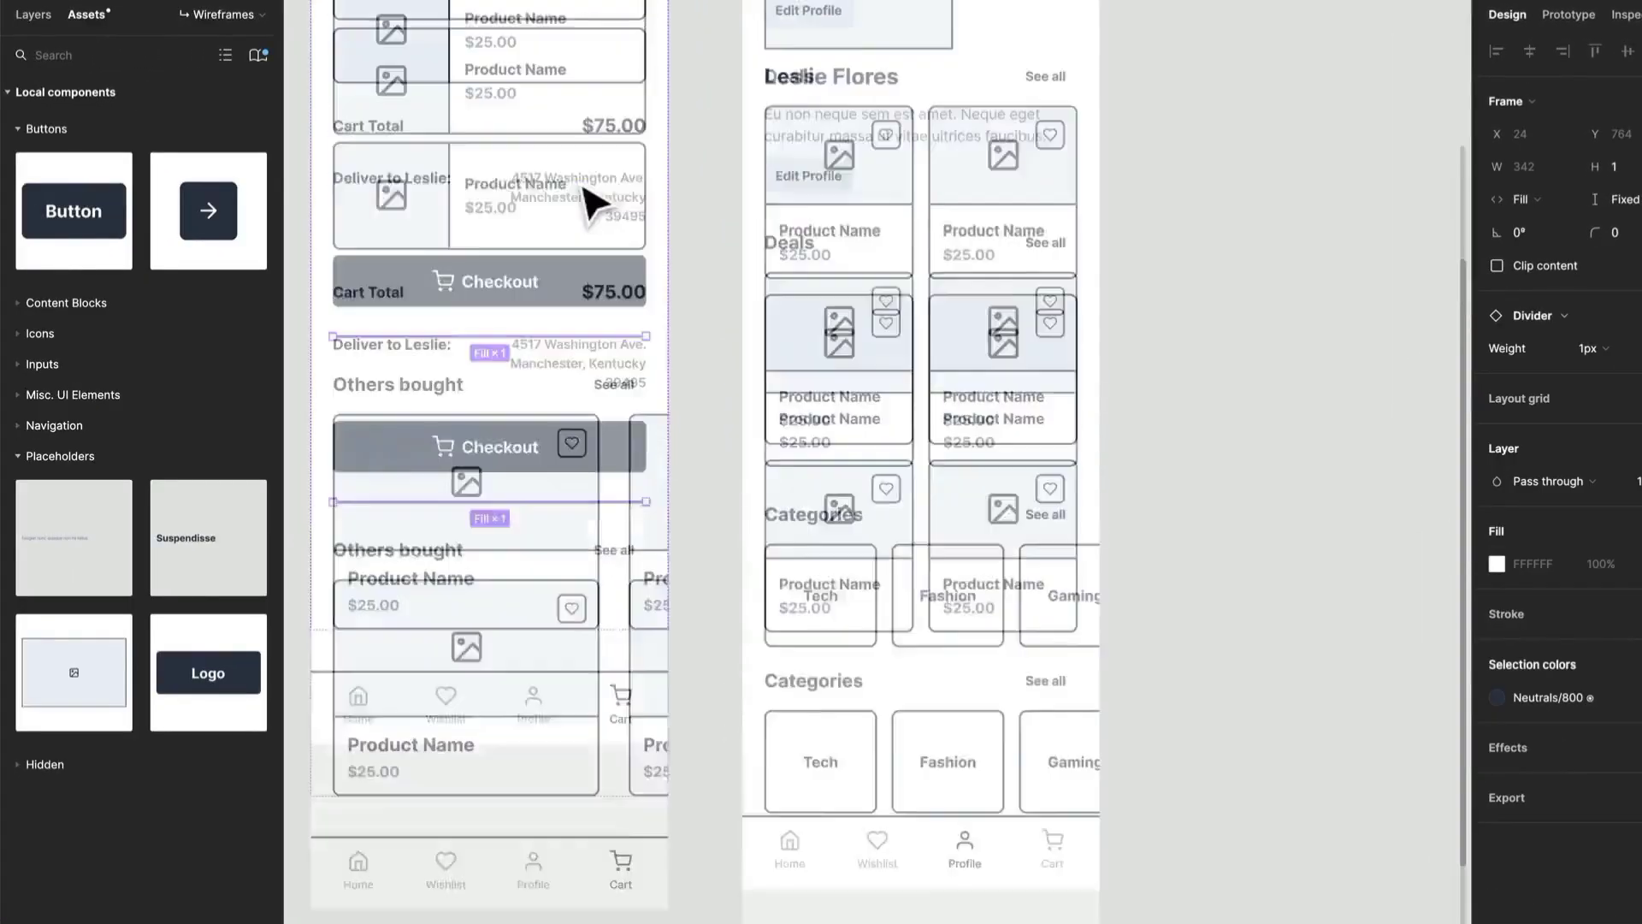
key("alt")
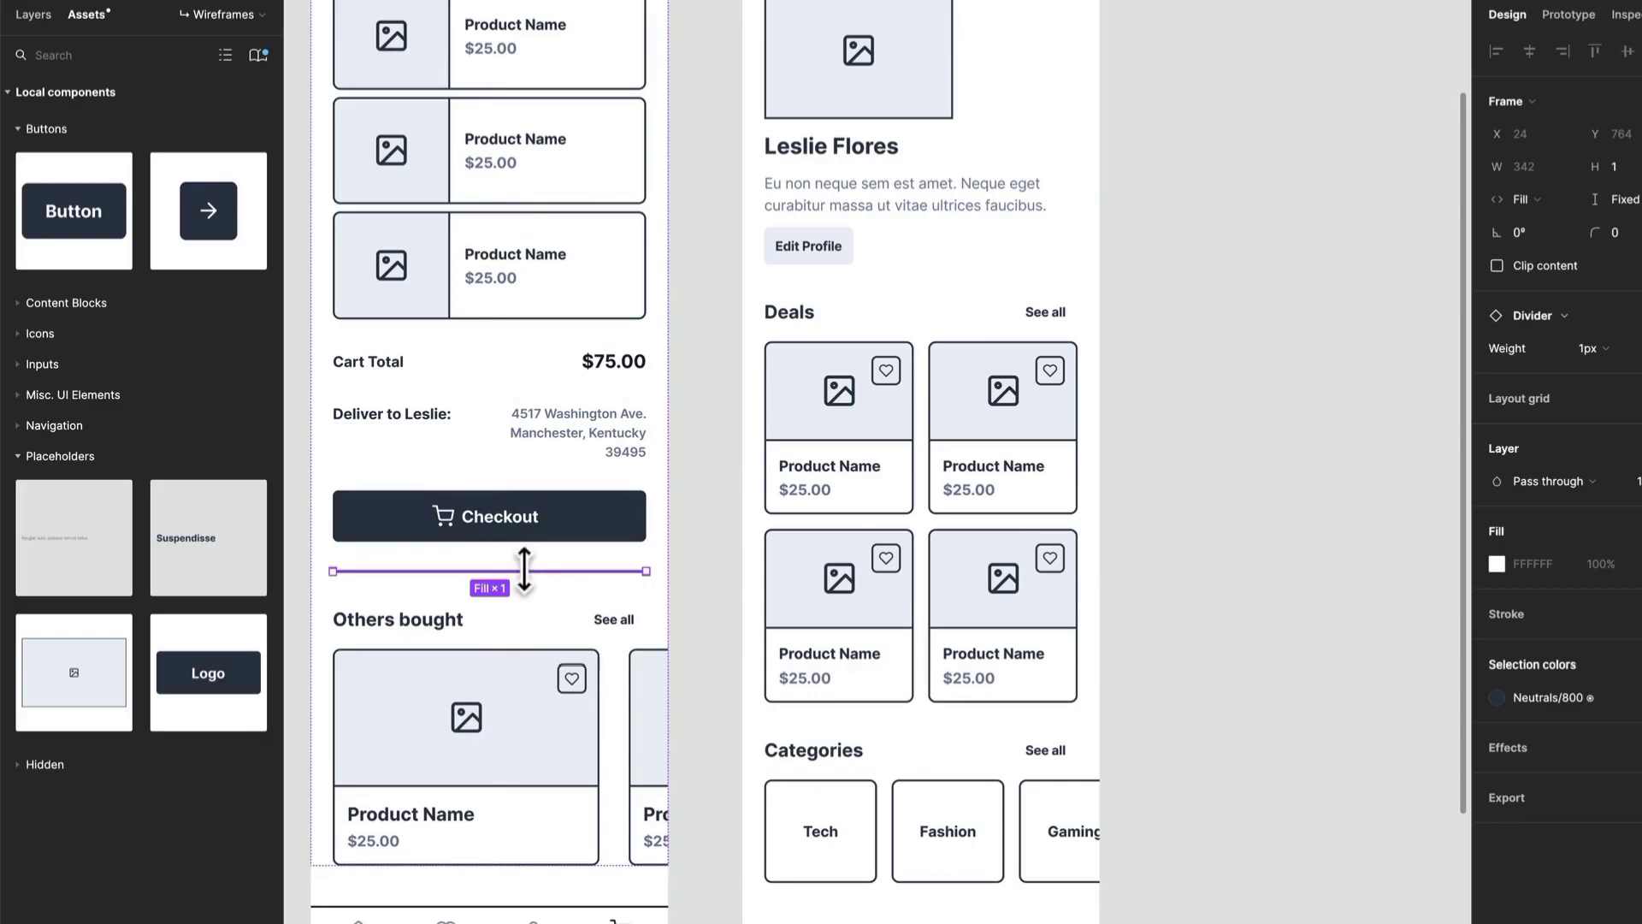
left_click_drag(530, 578, 910, 291)
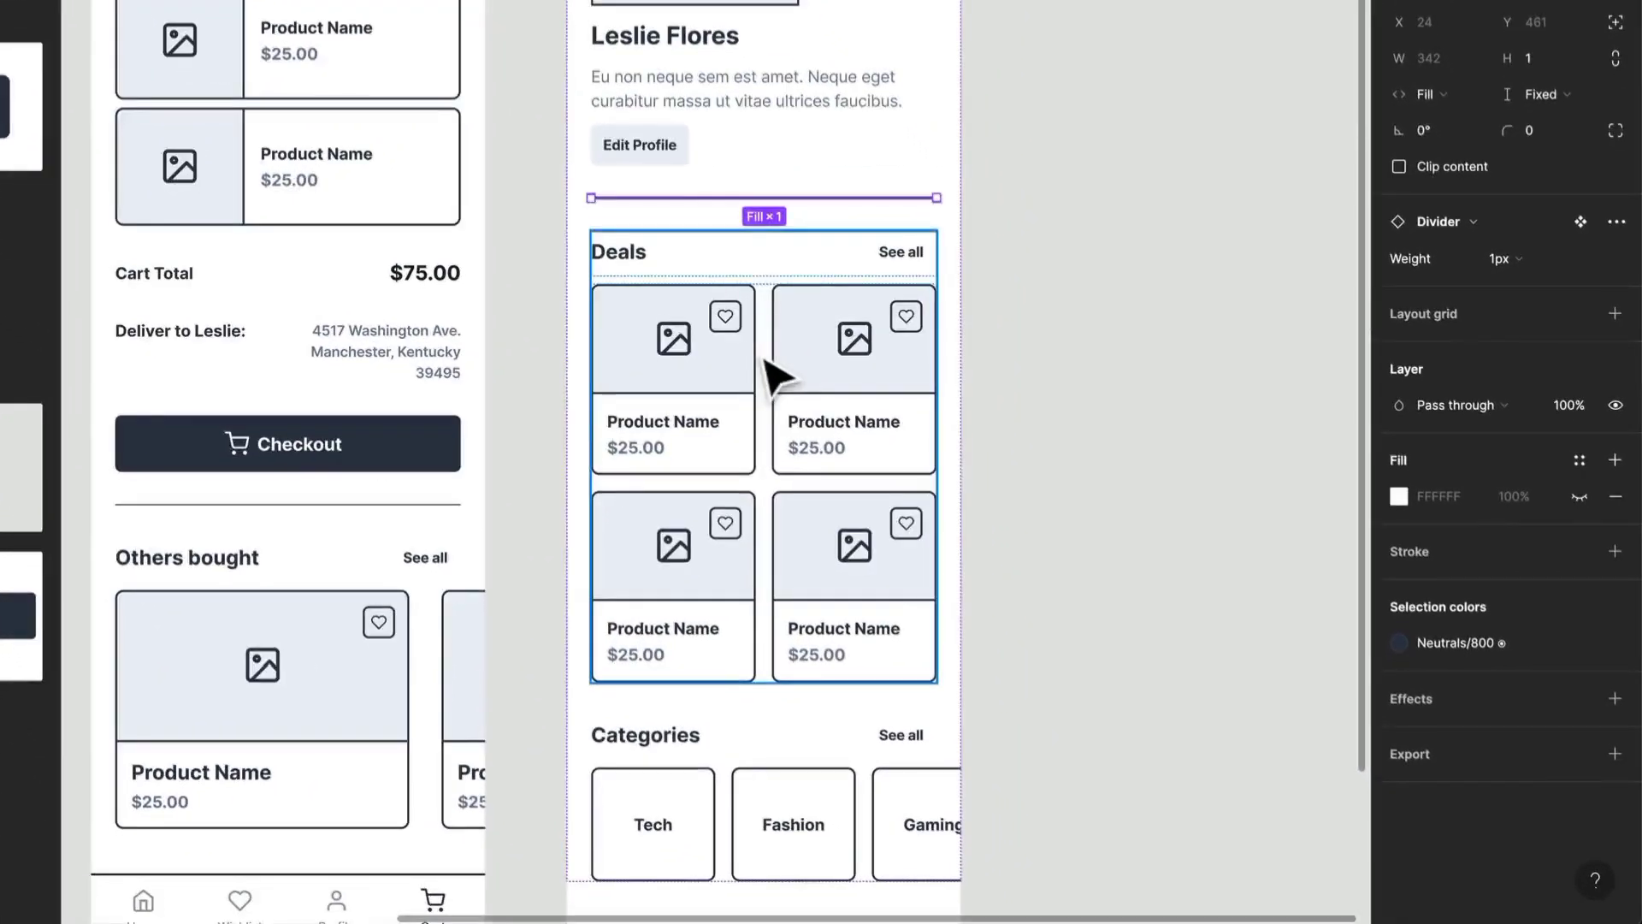
Place a copy of the Tech category card in the Deals section, between its title bar and the product cards
left_click(779, 374)
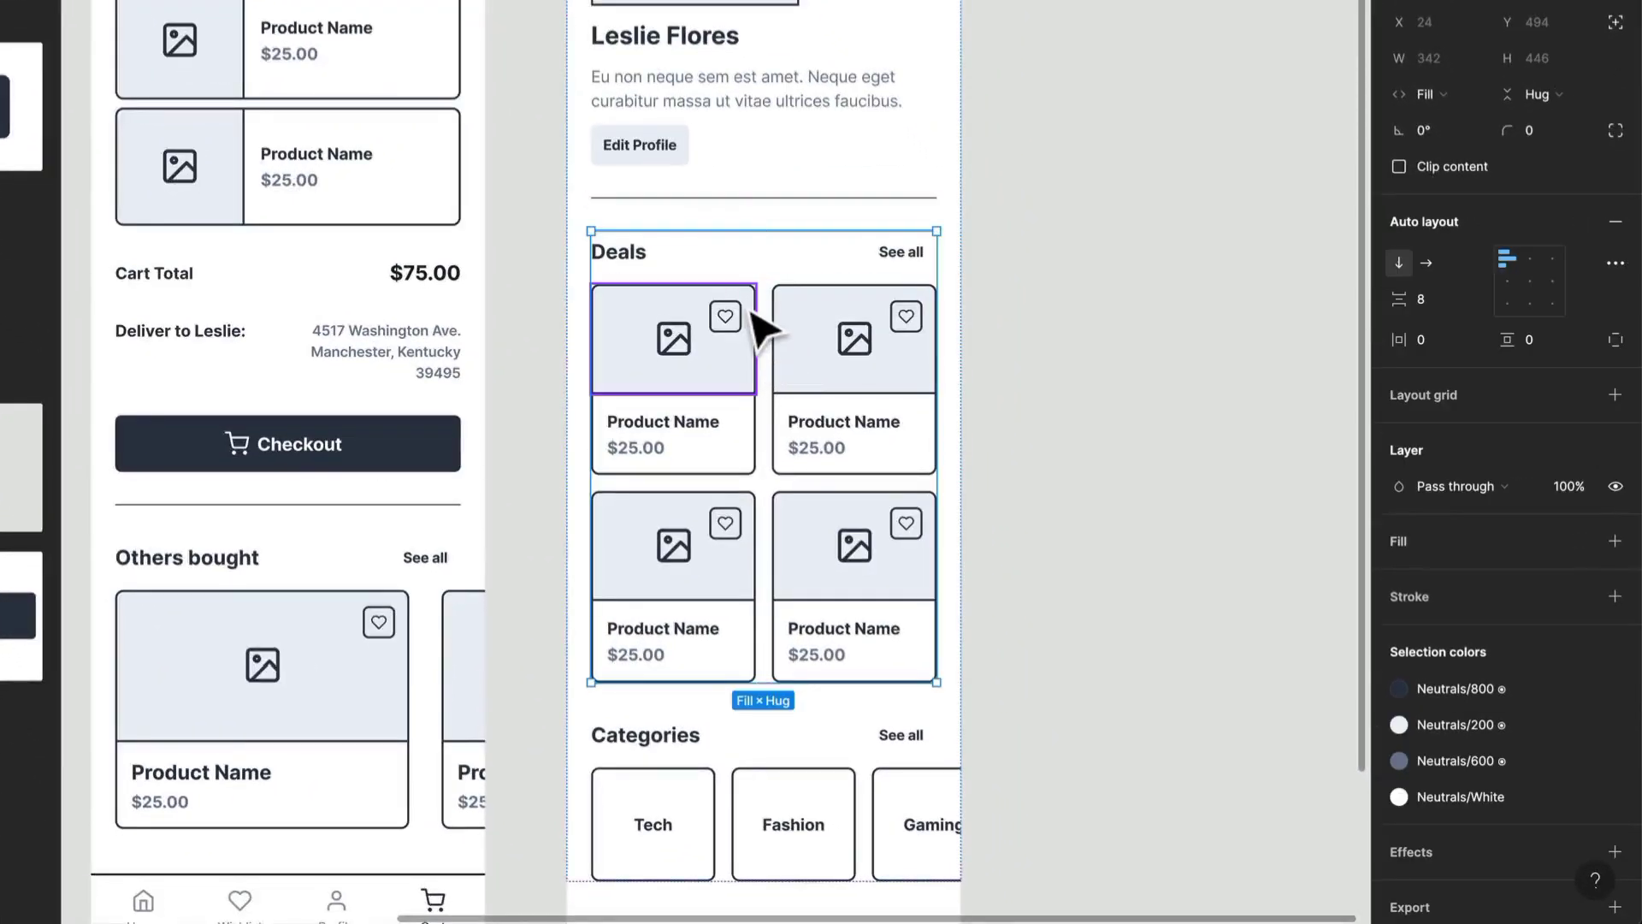
left_click(684, 856)
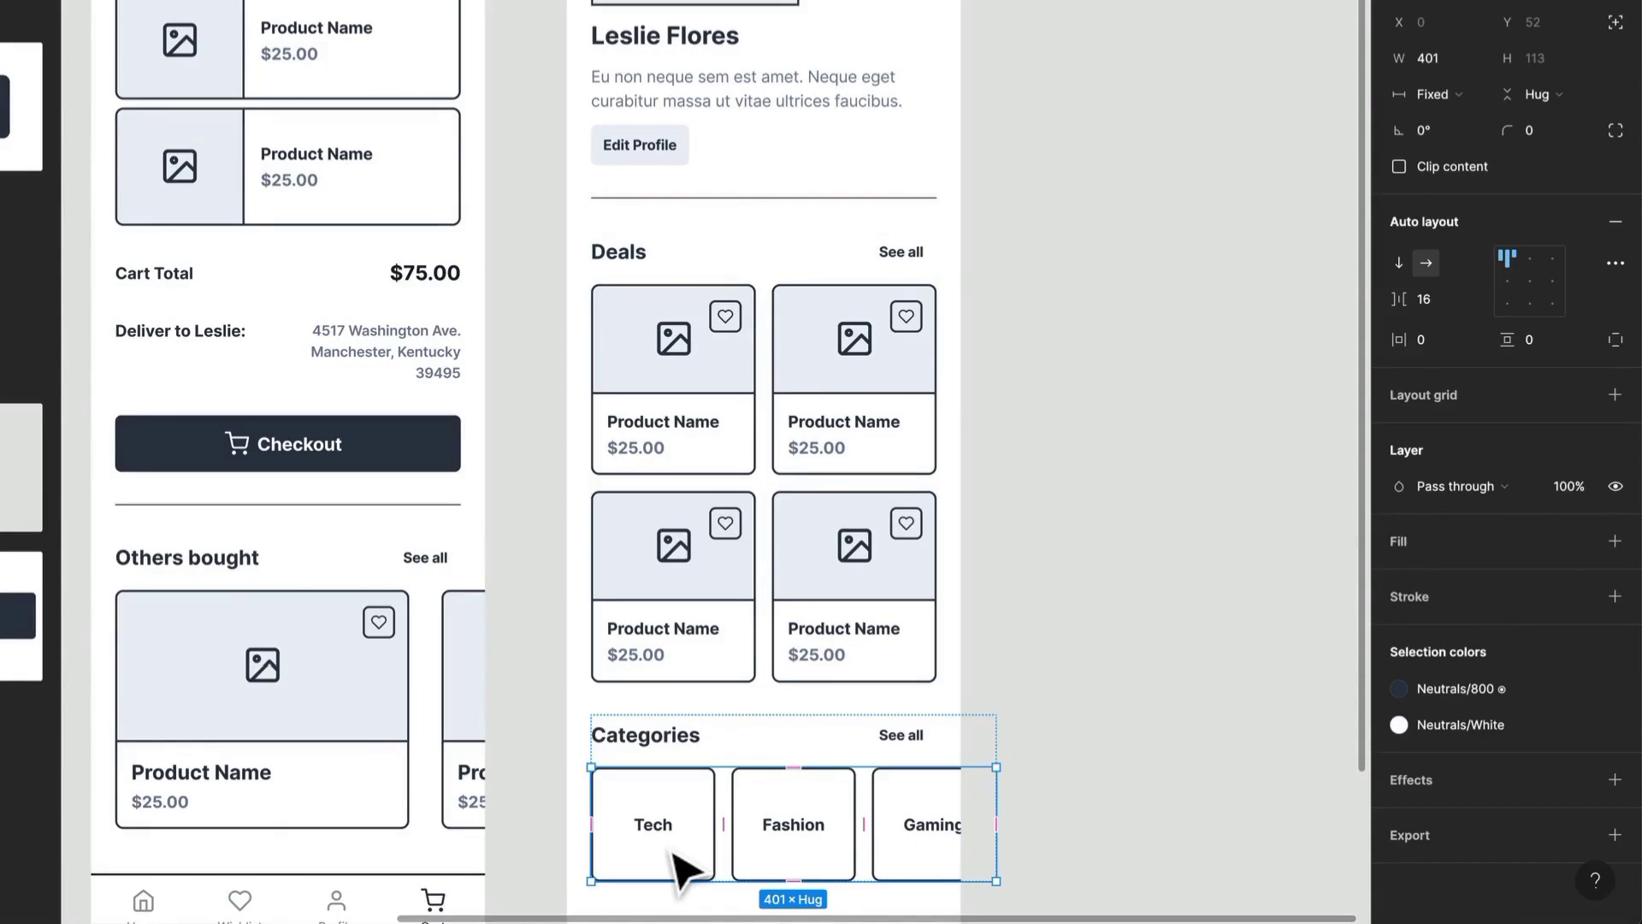
left_click(685, 867)
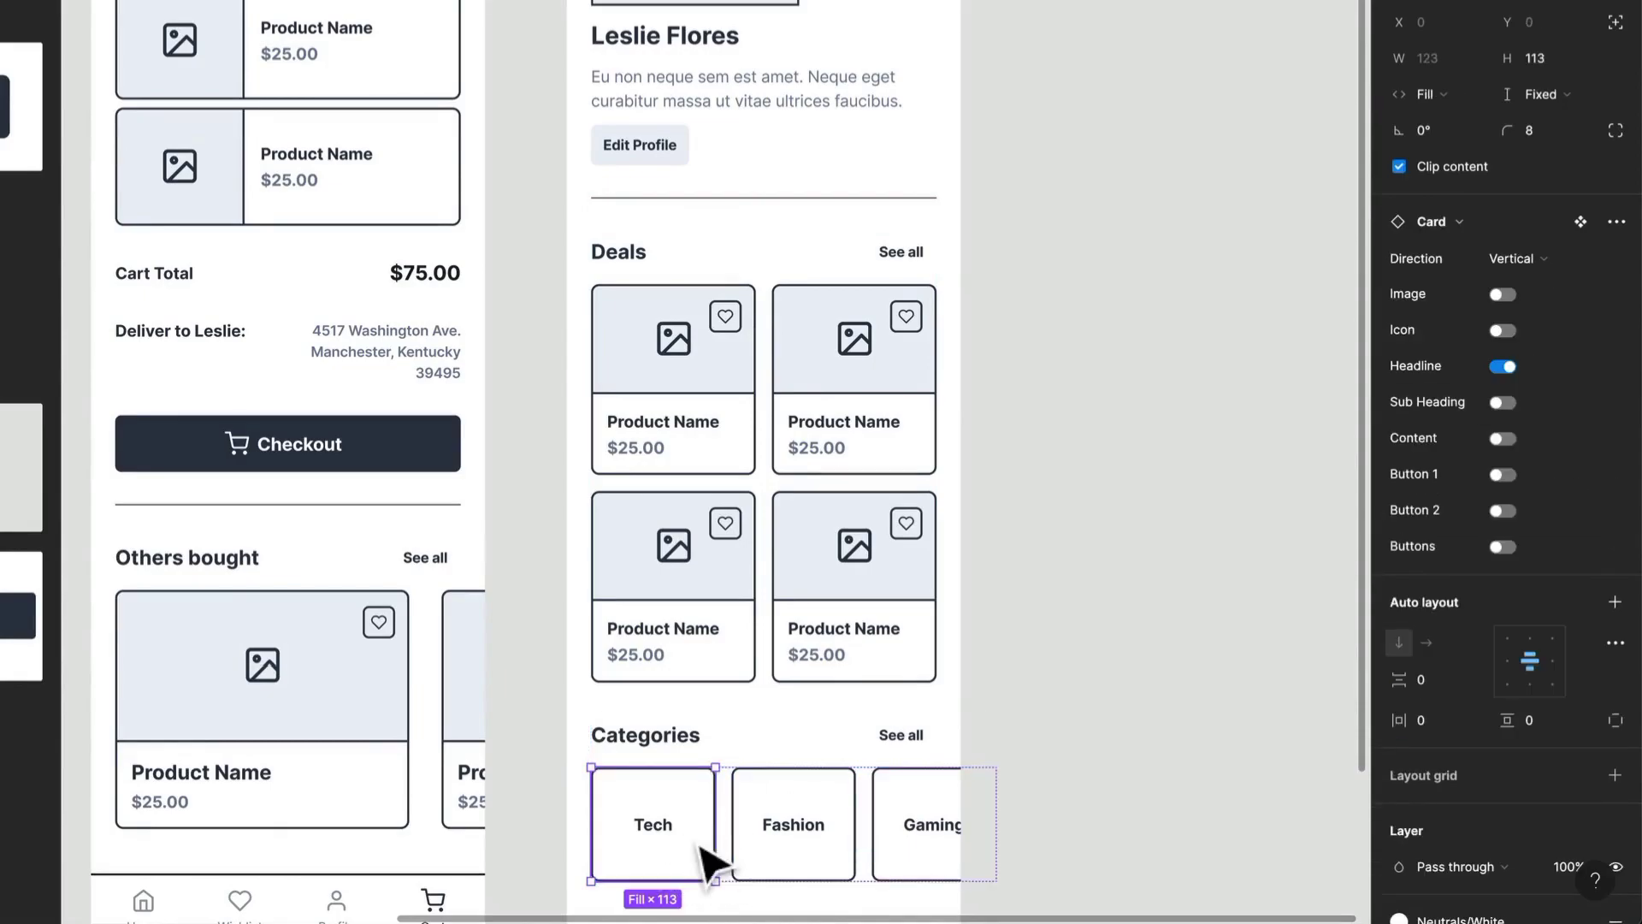
left_click_drag(681, 838, 723, 321)
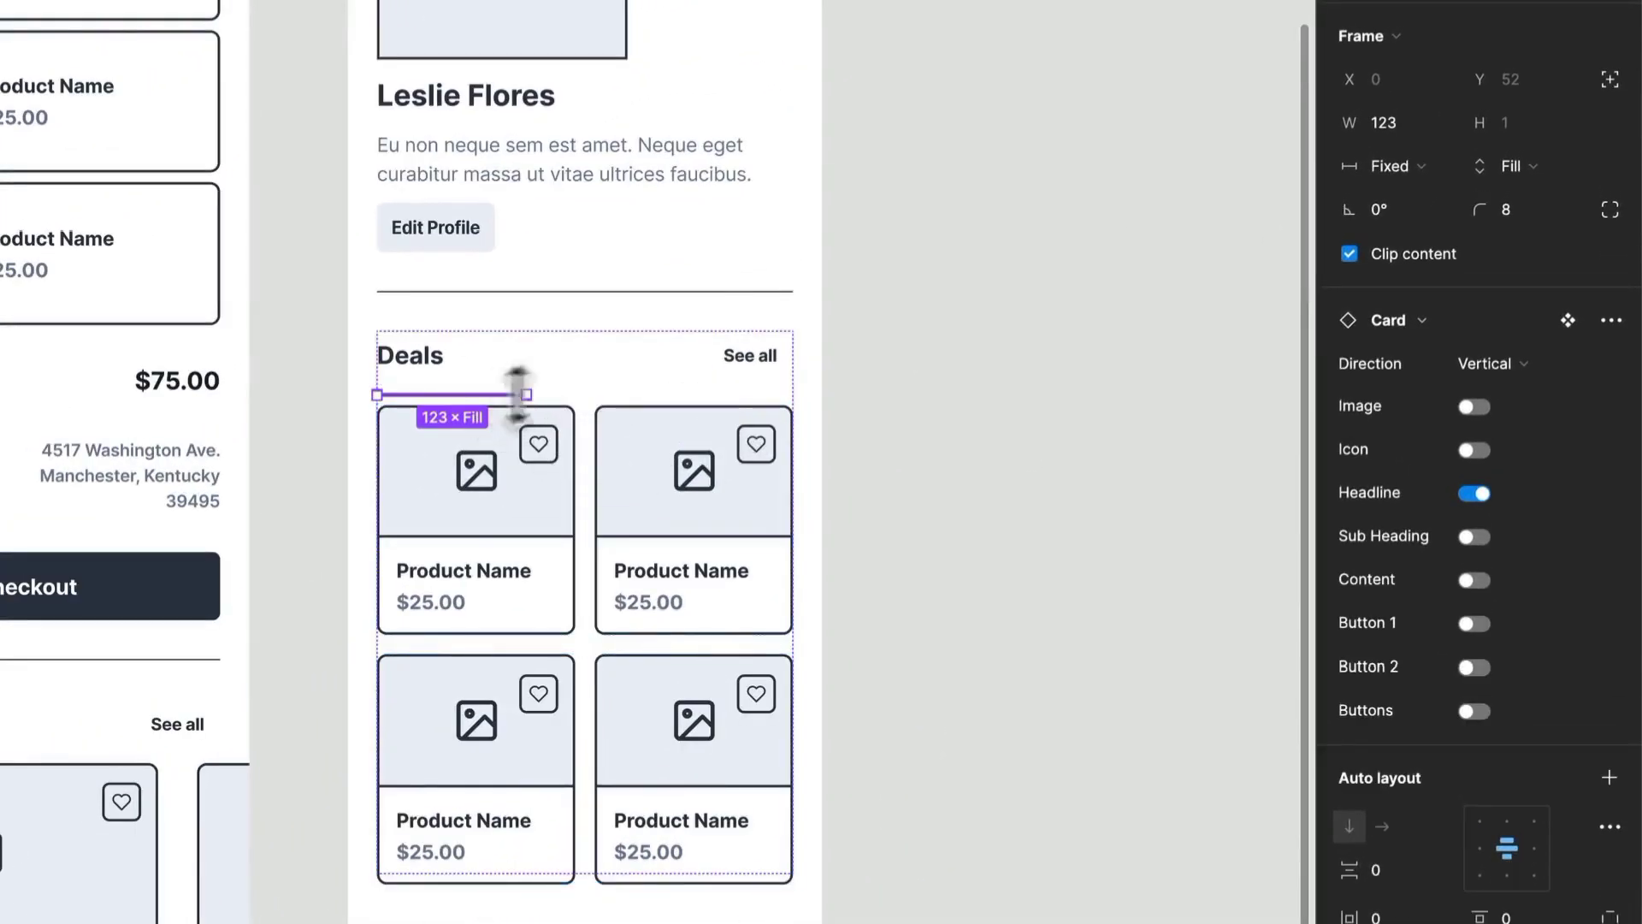
Make the copied Tech card fill the section's width and resize it to a height of about 133
left_click(1392, 167)
left_click(1437, 231)
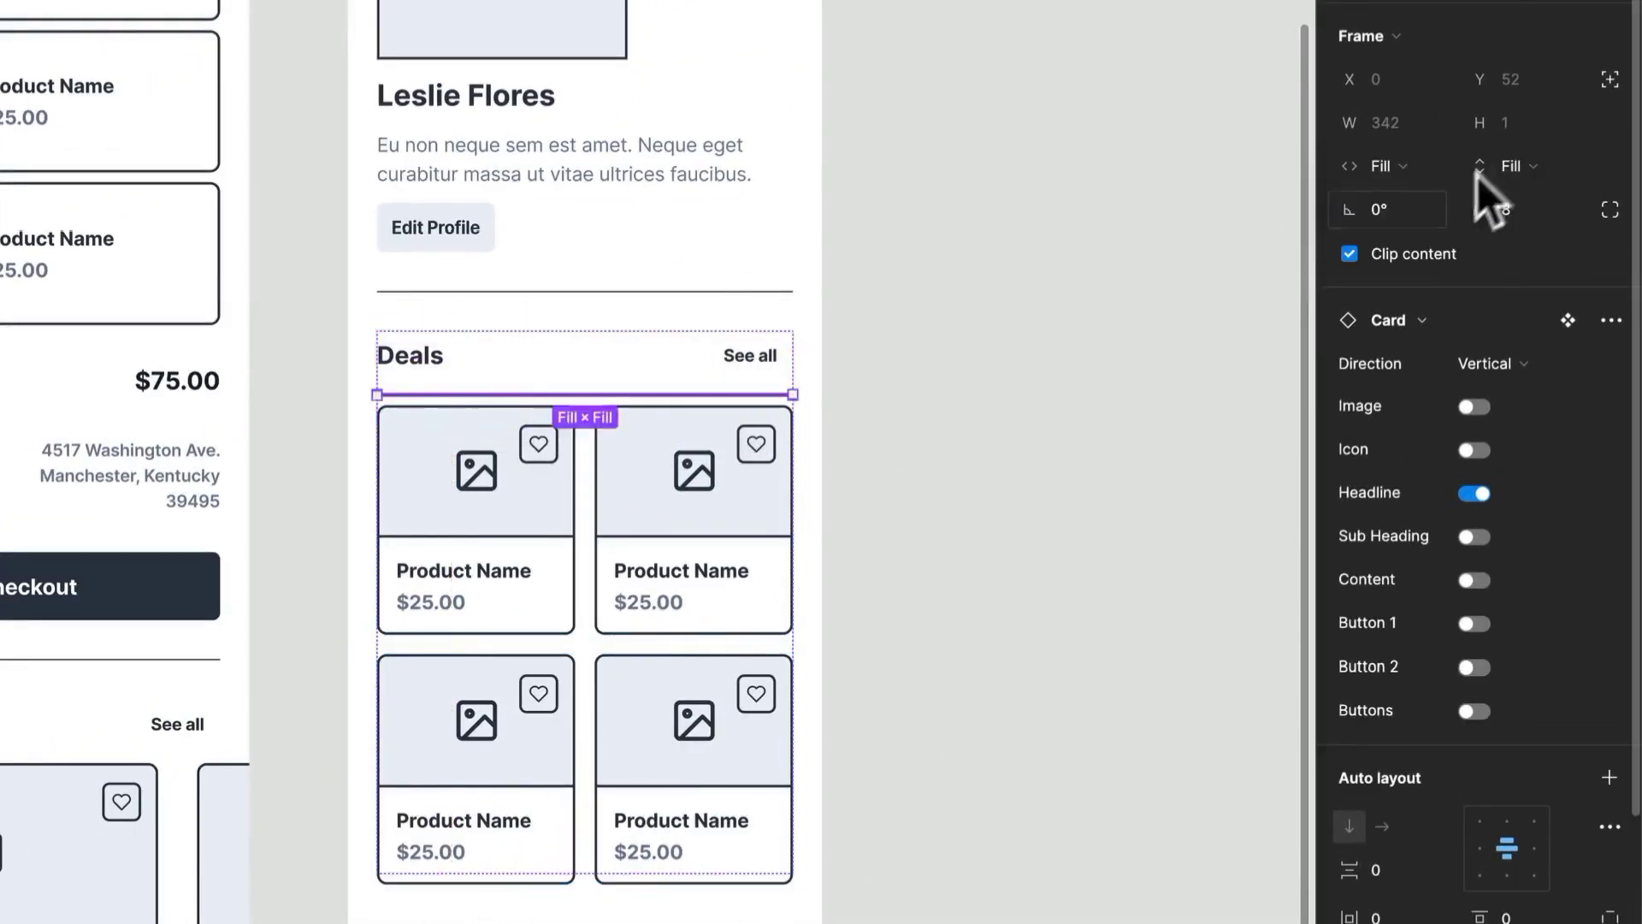
left_click(1540, 165)
left_click(1528, 135)
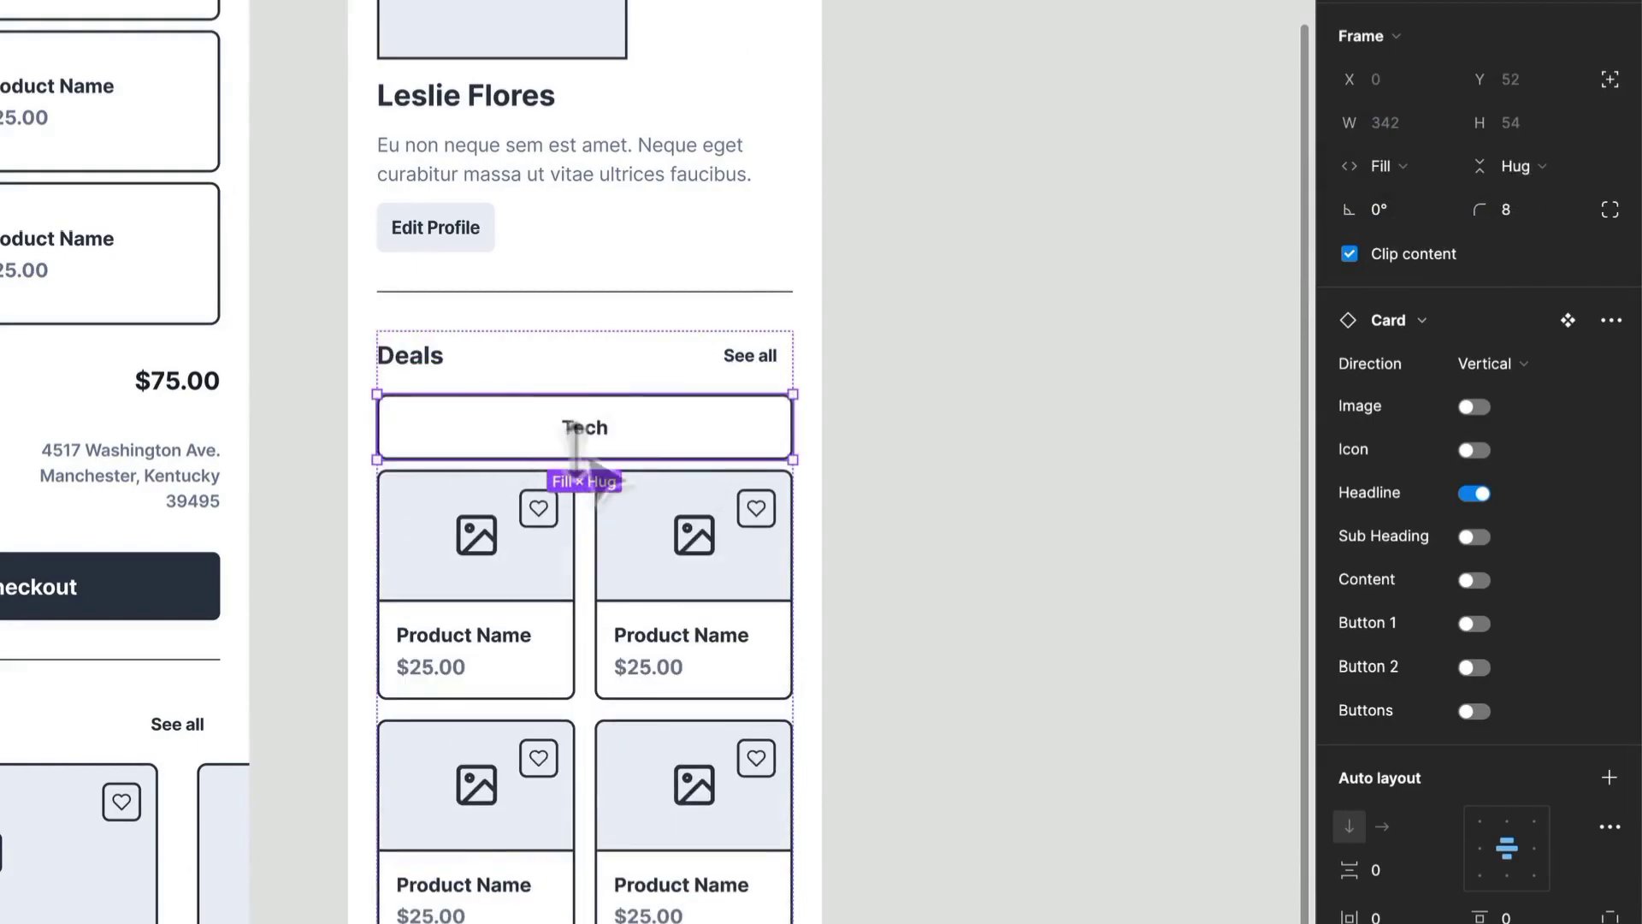
left_click_drag(624, 461, 615, 545)
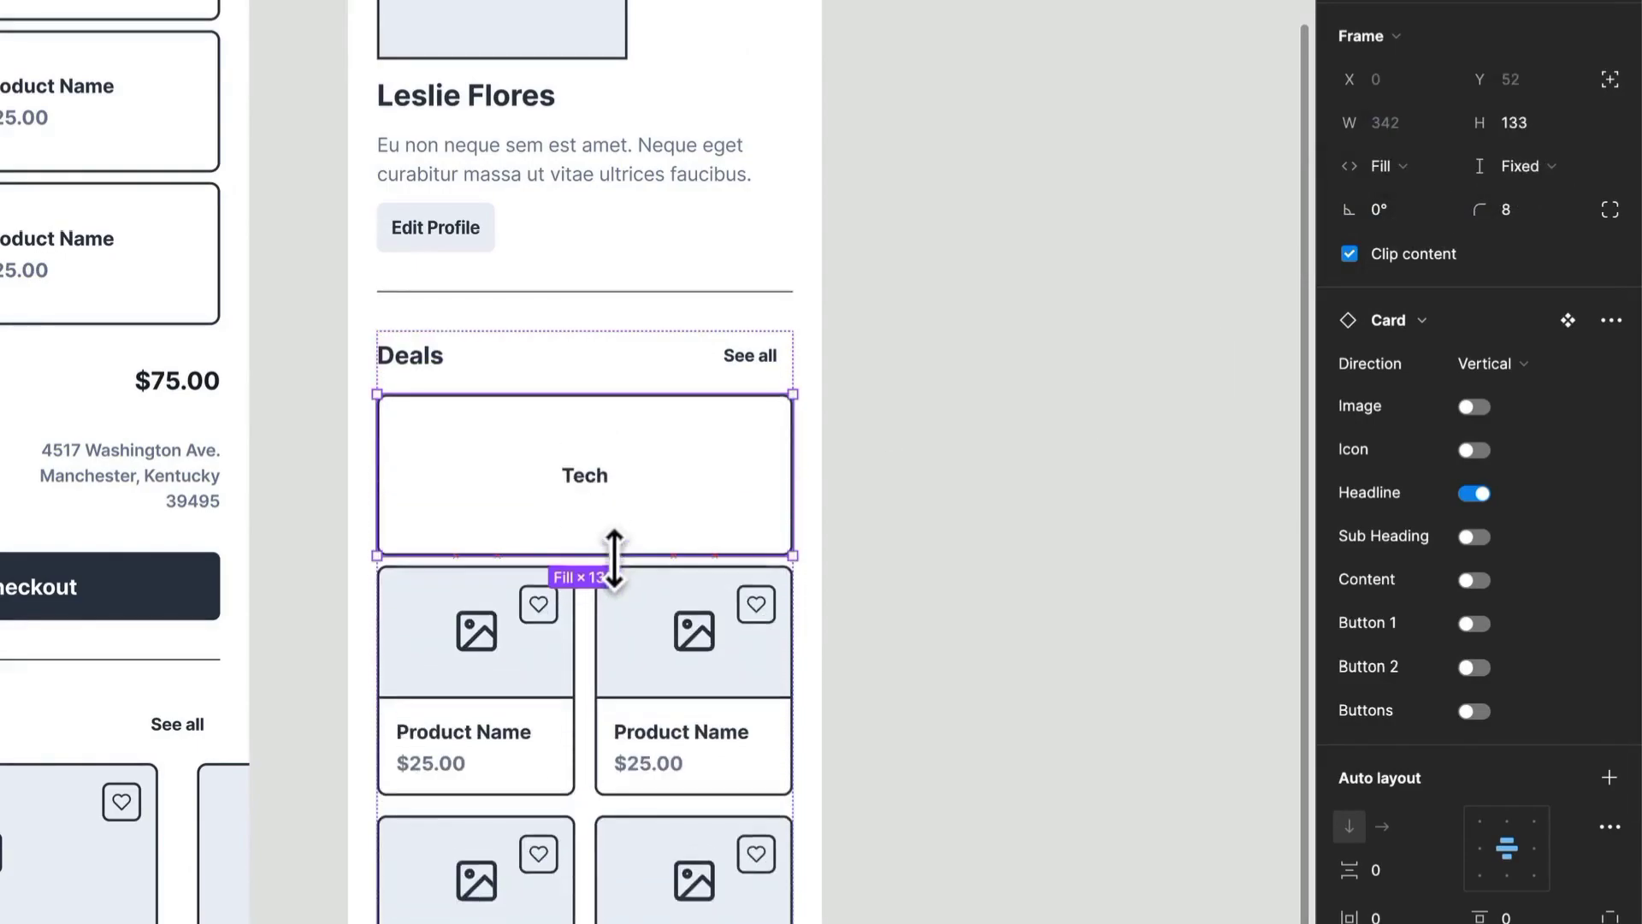
Change the wide card's title to "Gaming" and rename the Deals section heading to "Interests"
left_click(601, 486)
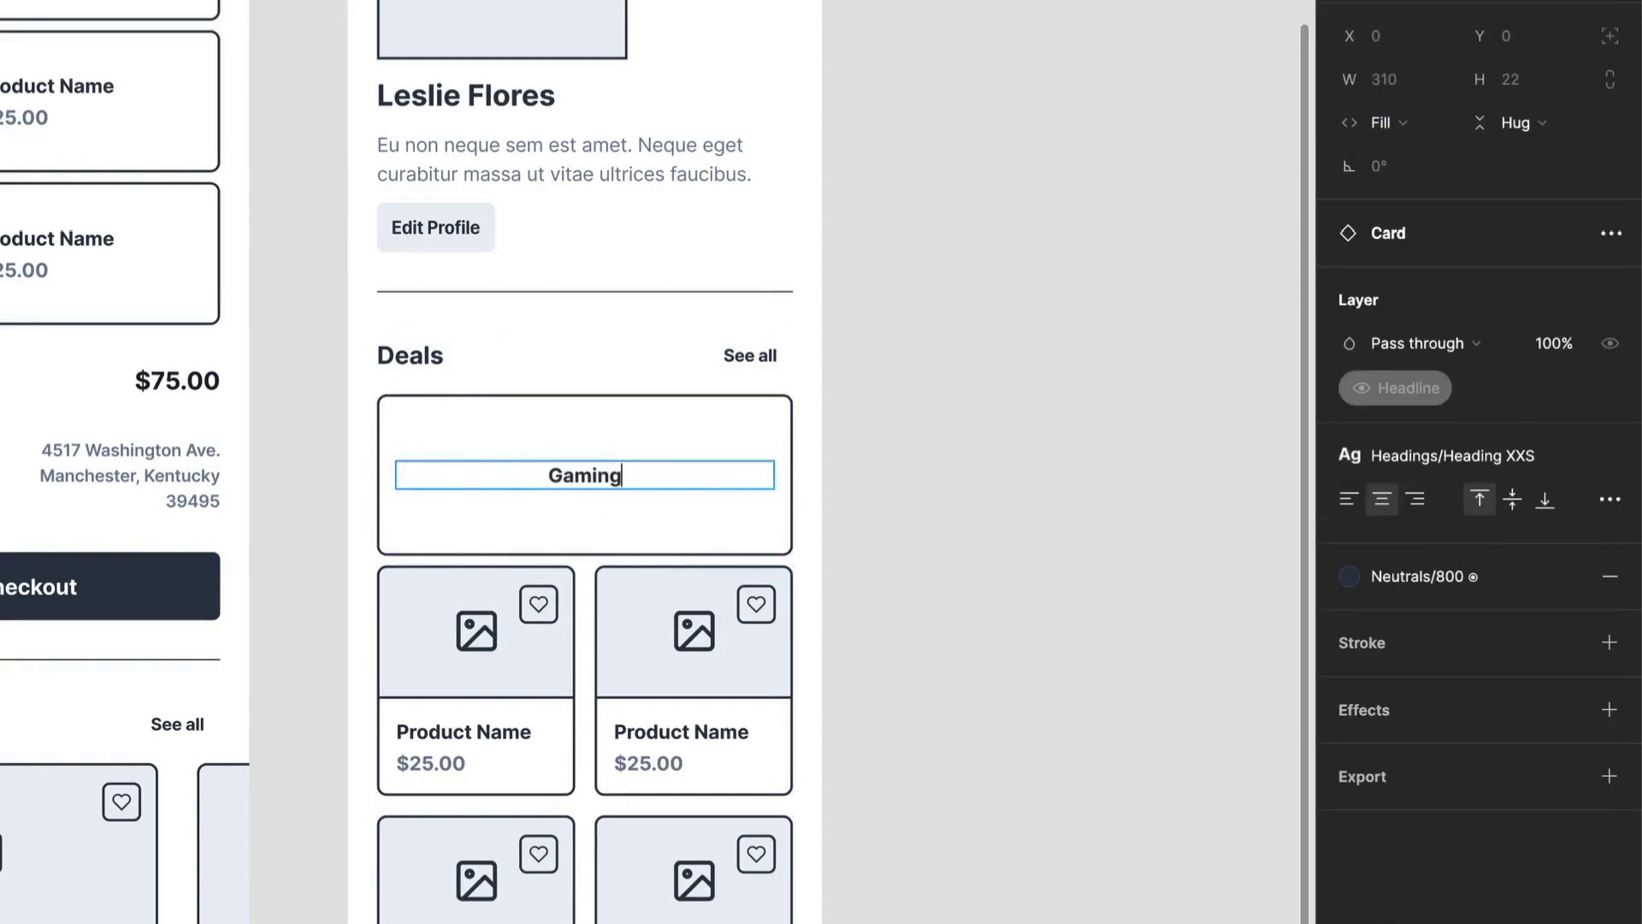
double_click(425, 355)
key("BackSpace")
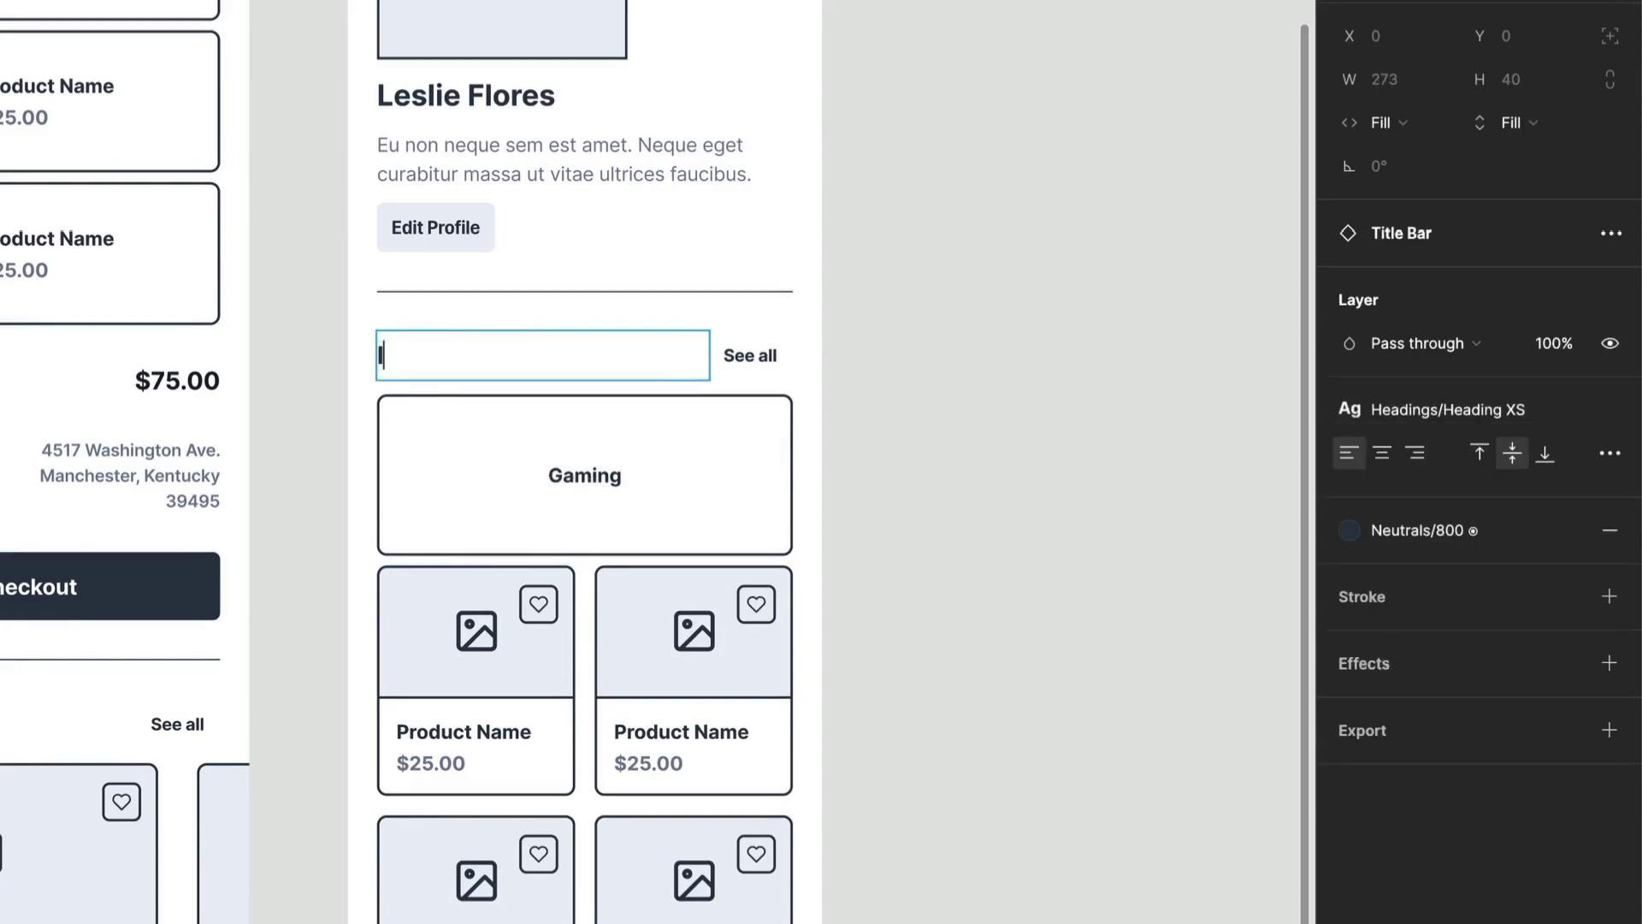
left_click(1131, 438)
Place a copy of the Gaming card in the first row of product cards and set its width to Hug
left_click(544, 651)
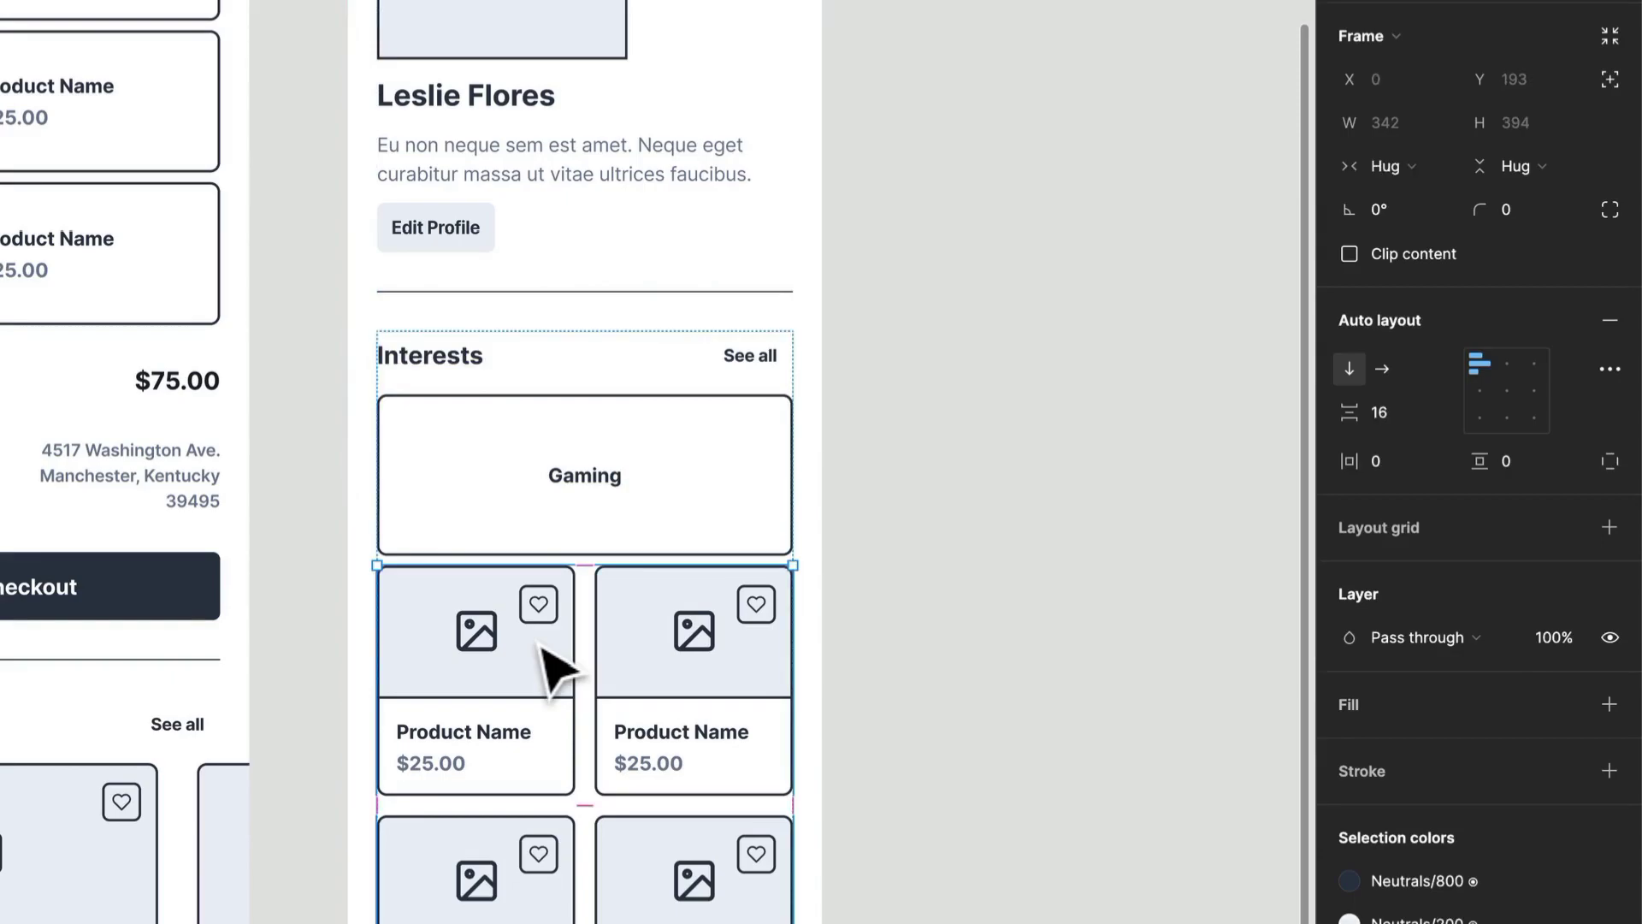
left_click_drag(603, 560, 542, 727)
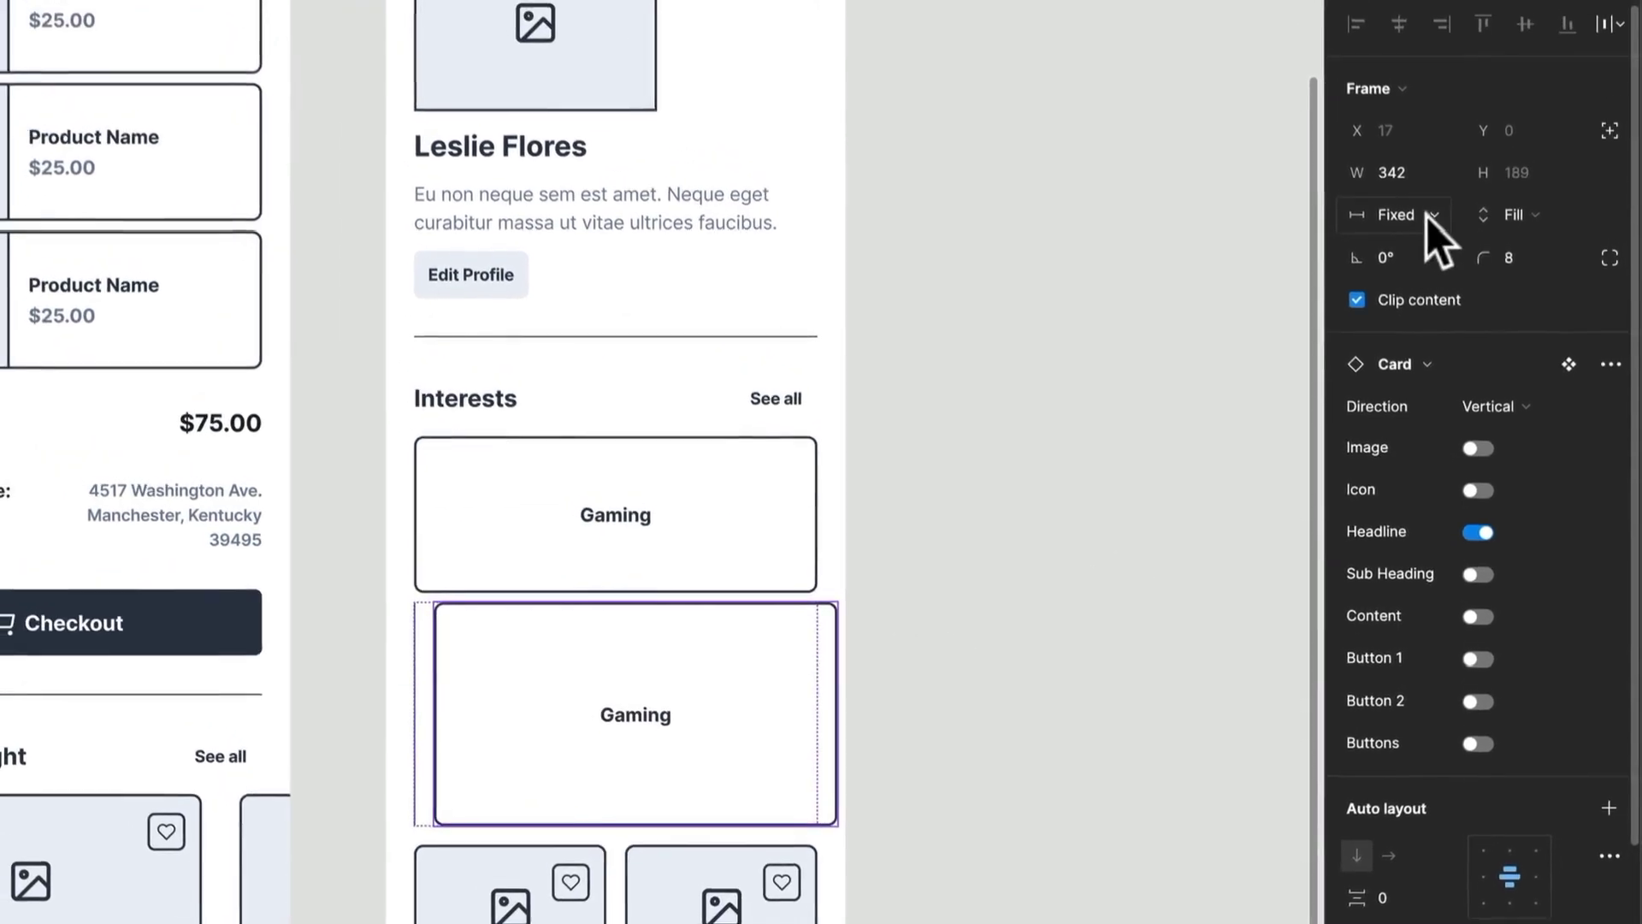
left_click(1427, 217)
left_click(1434, 240)
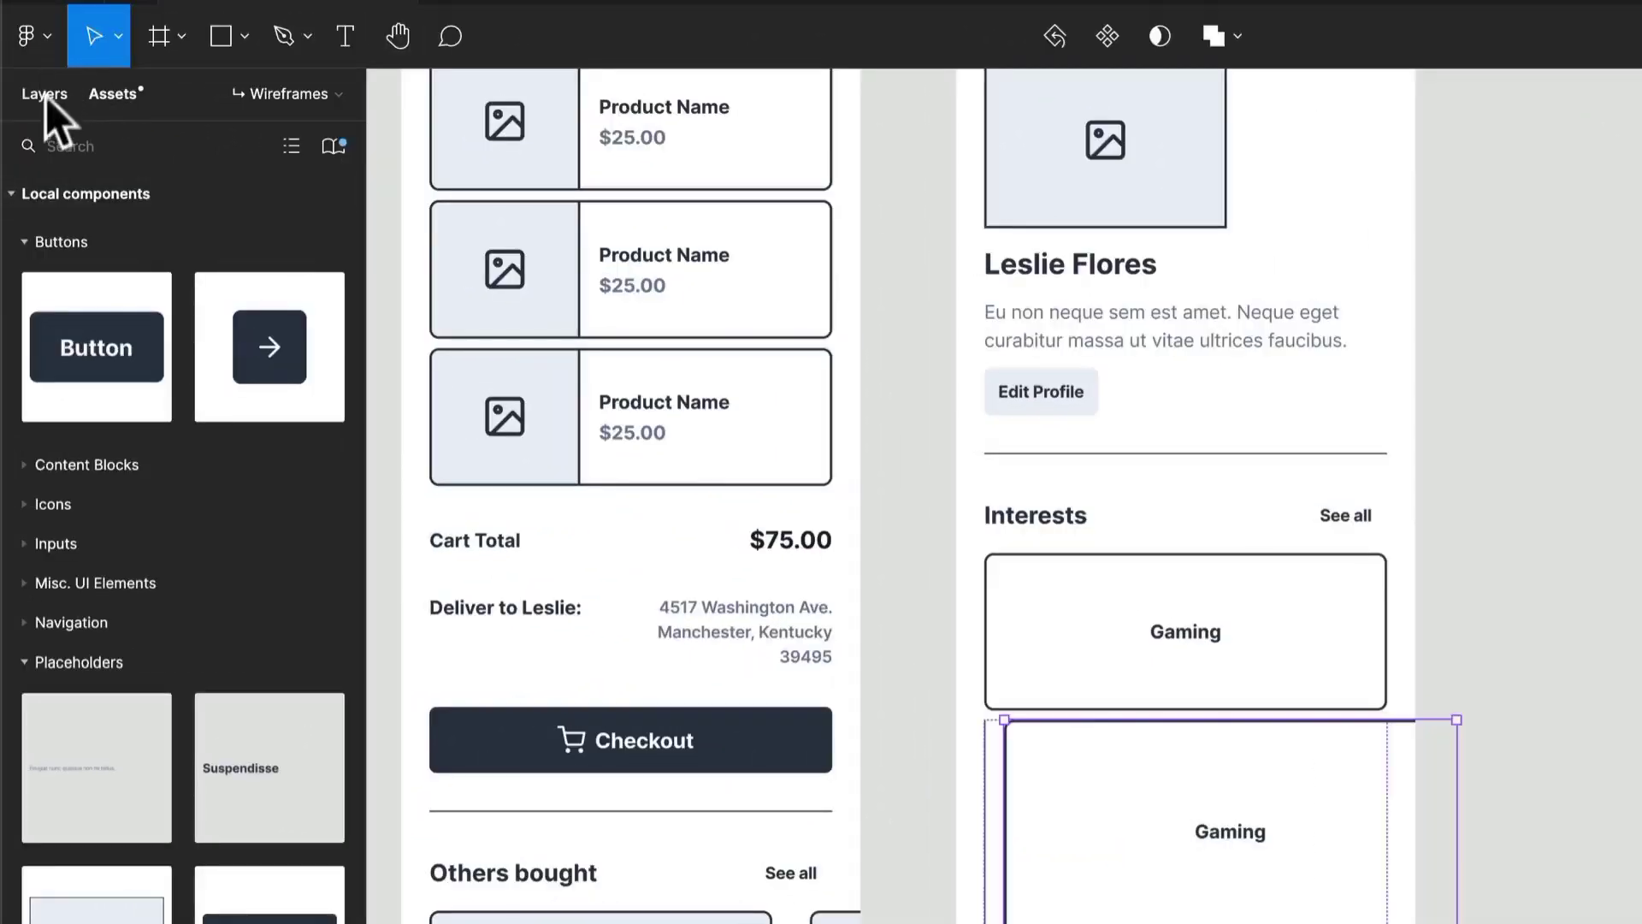
Delete the two product cards from the first card row, Frame 3, leaving only the Gaming card copy
left_click(46, 96)
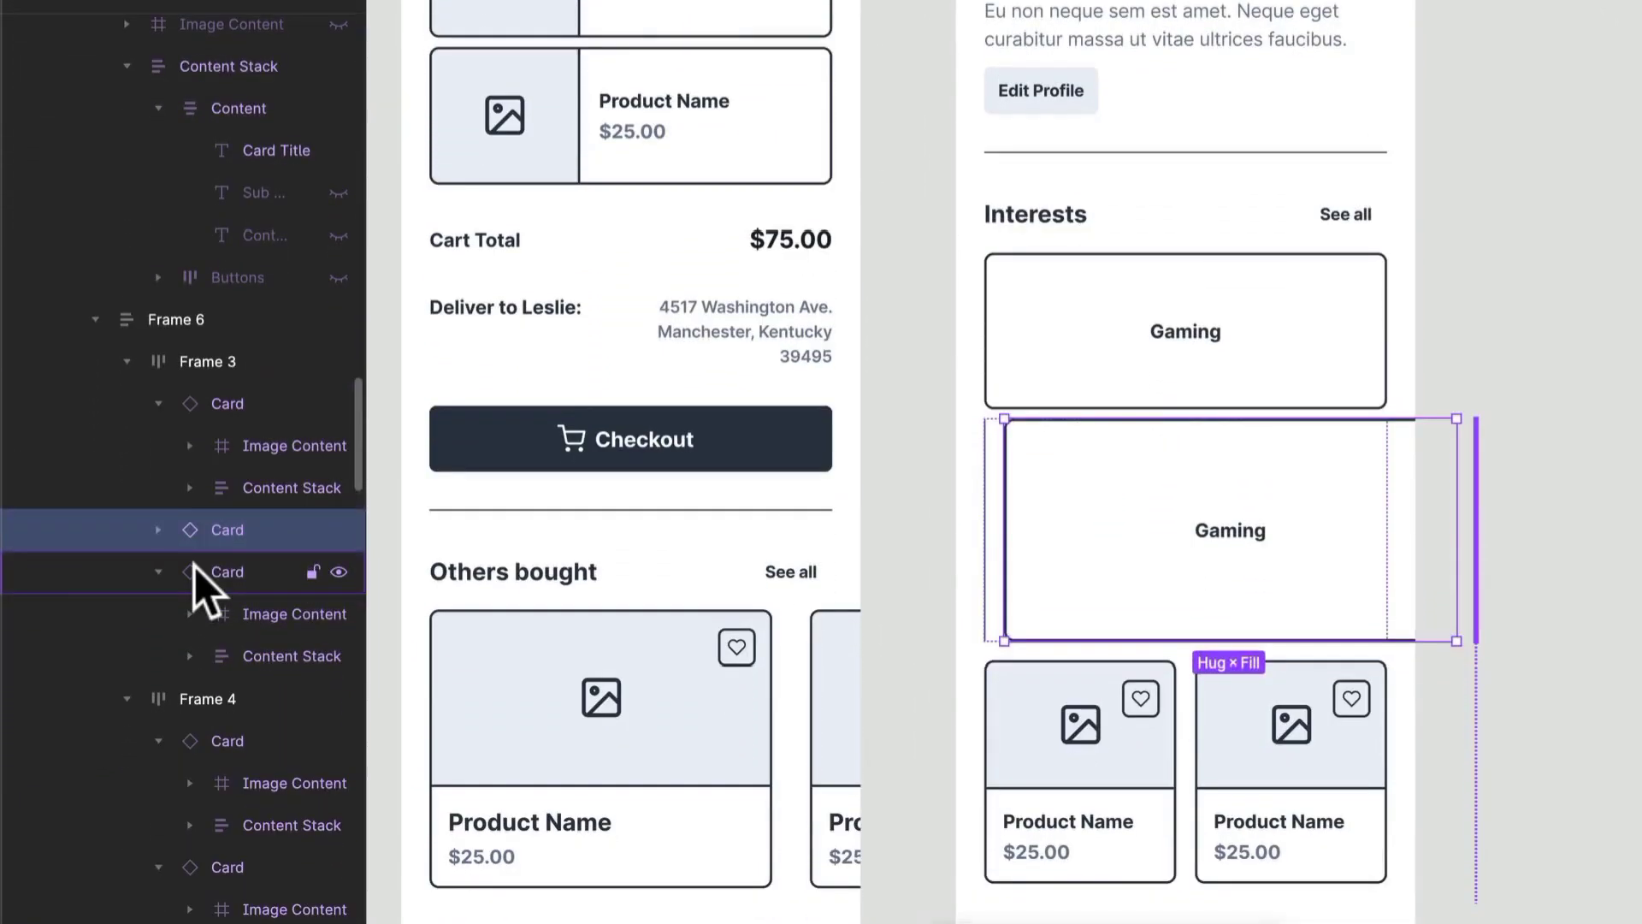
left_click(195, 865)
key("Delete")
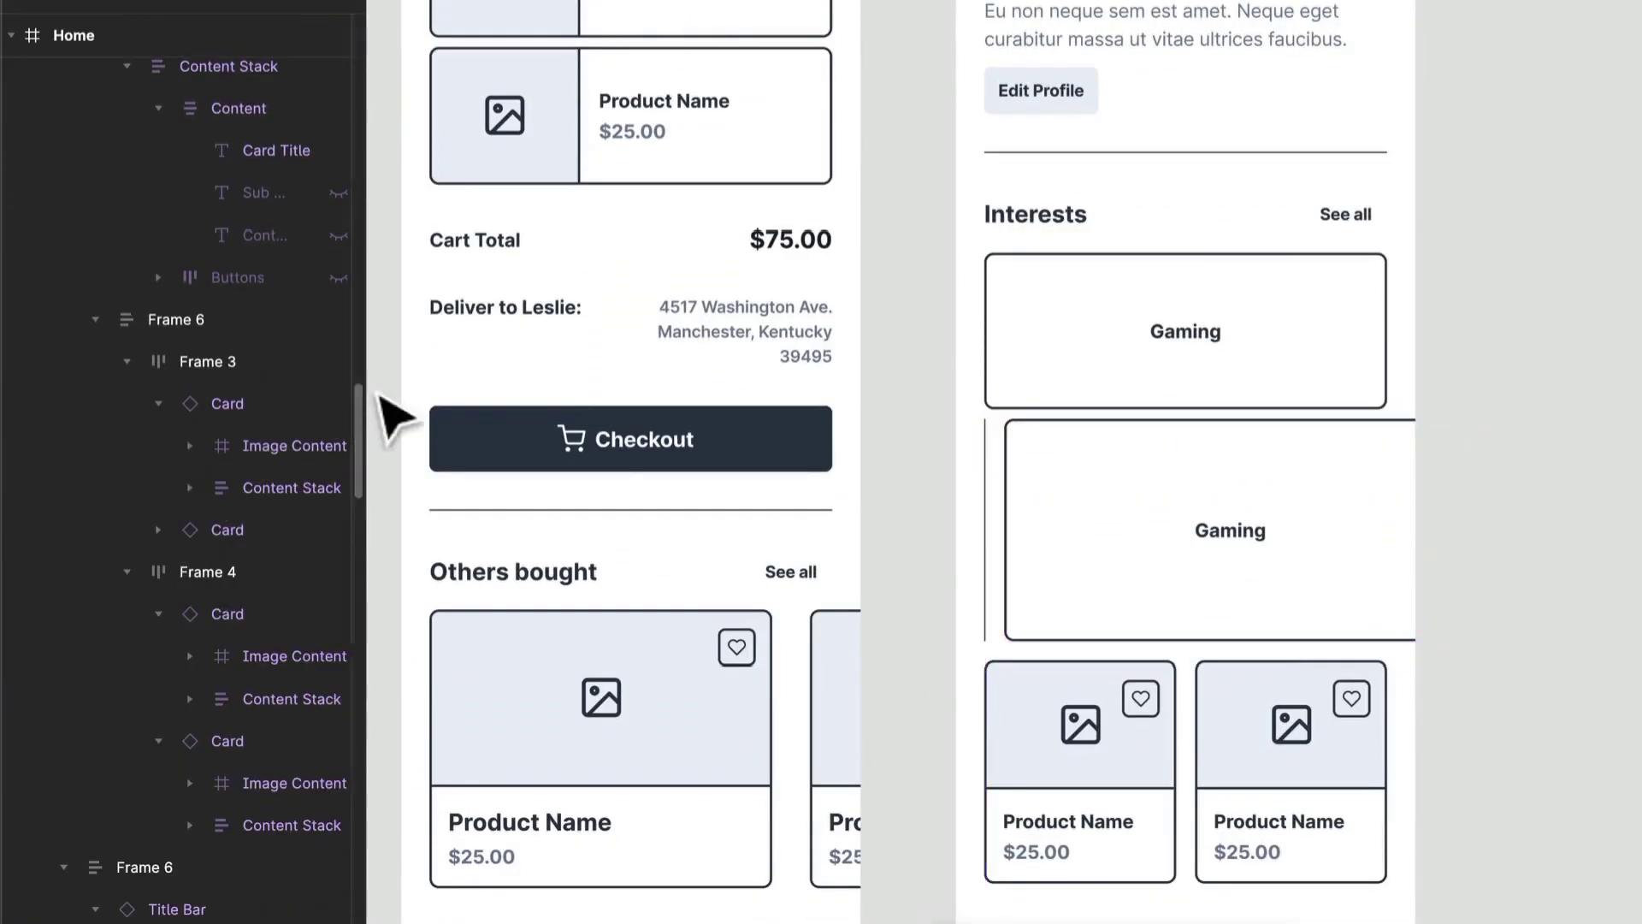
left_click(1076, 588)
left_click(1076, 589)
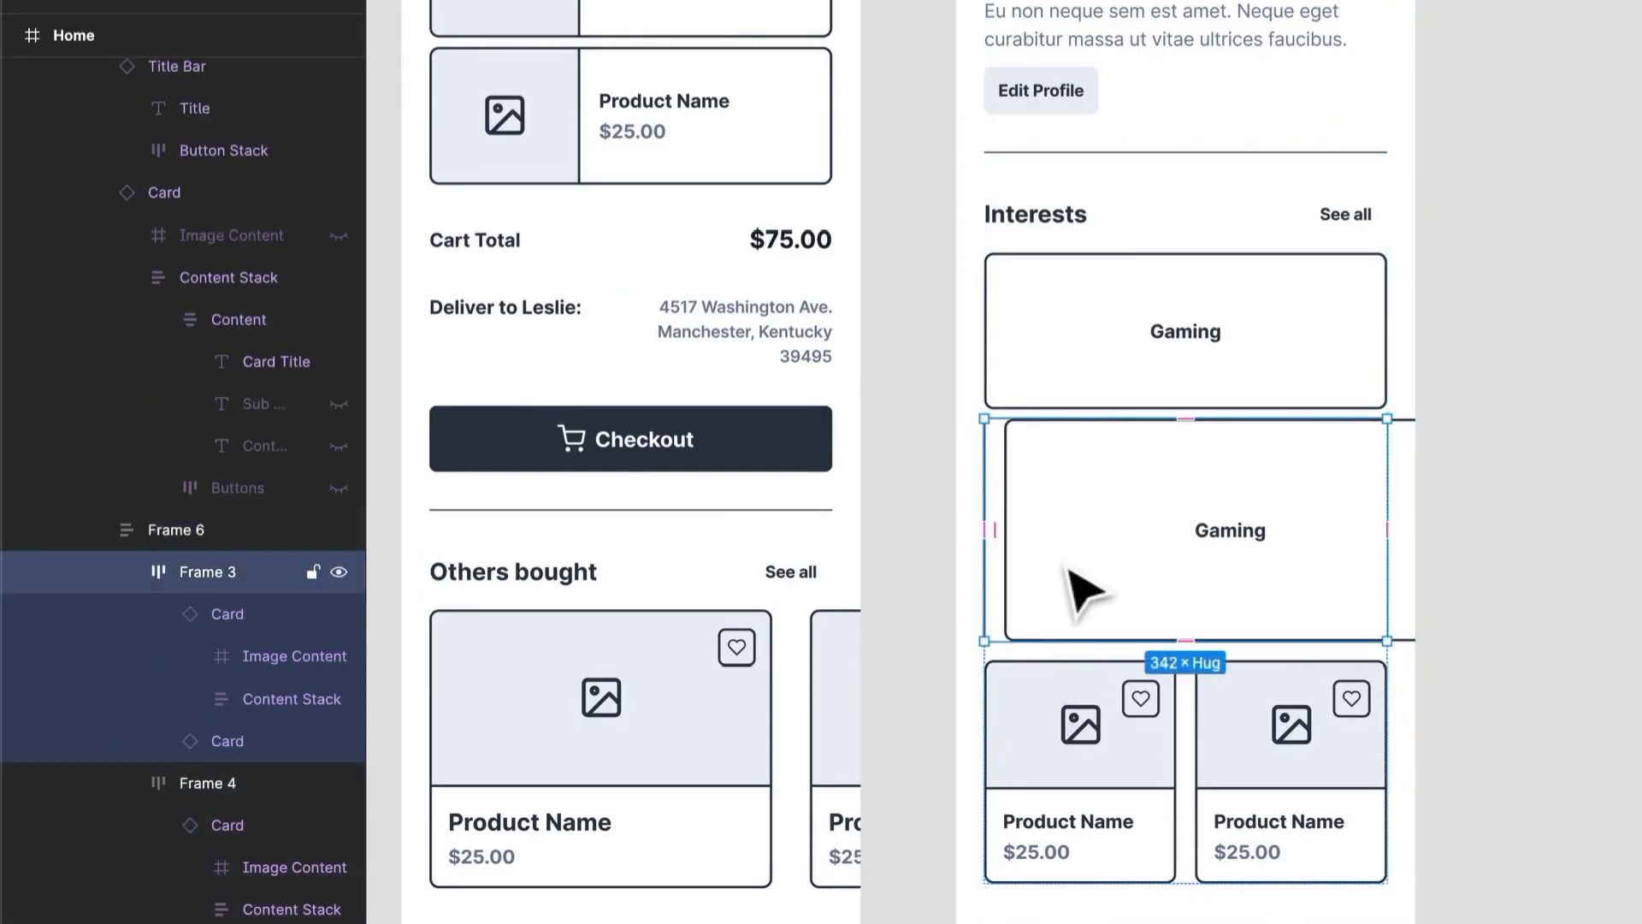
left_click(236, 602)
key("Delete")
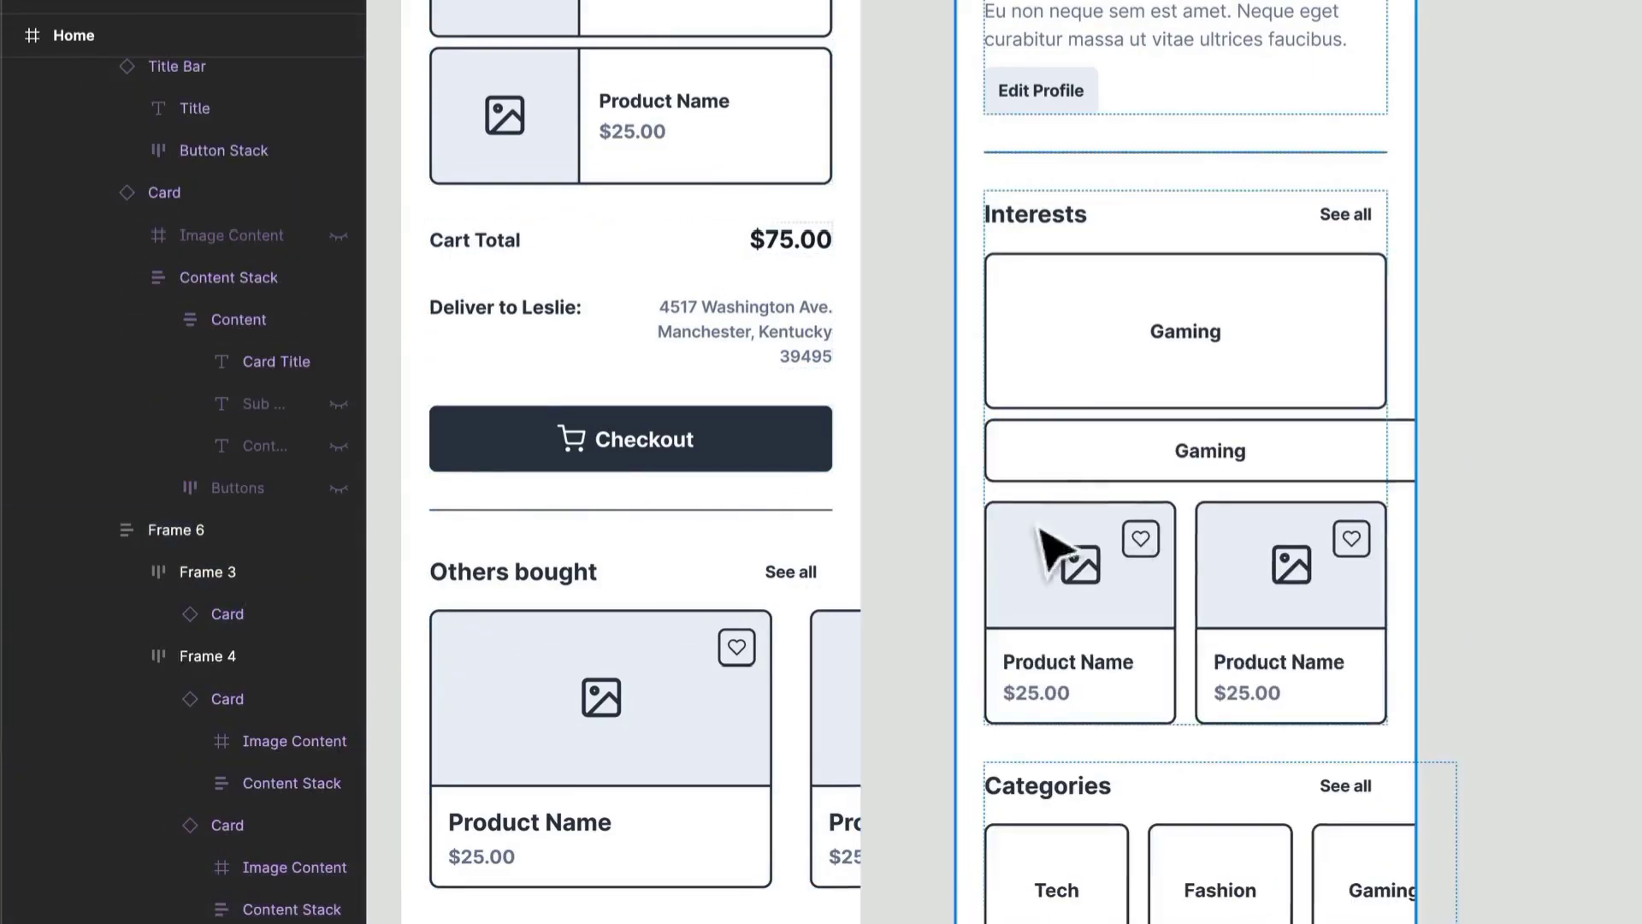
Set the Gaming card in Frame 3 to Fill width and place a duplicate beside it in the same row
left_click(1176, 446)
left_click(1180, 449)
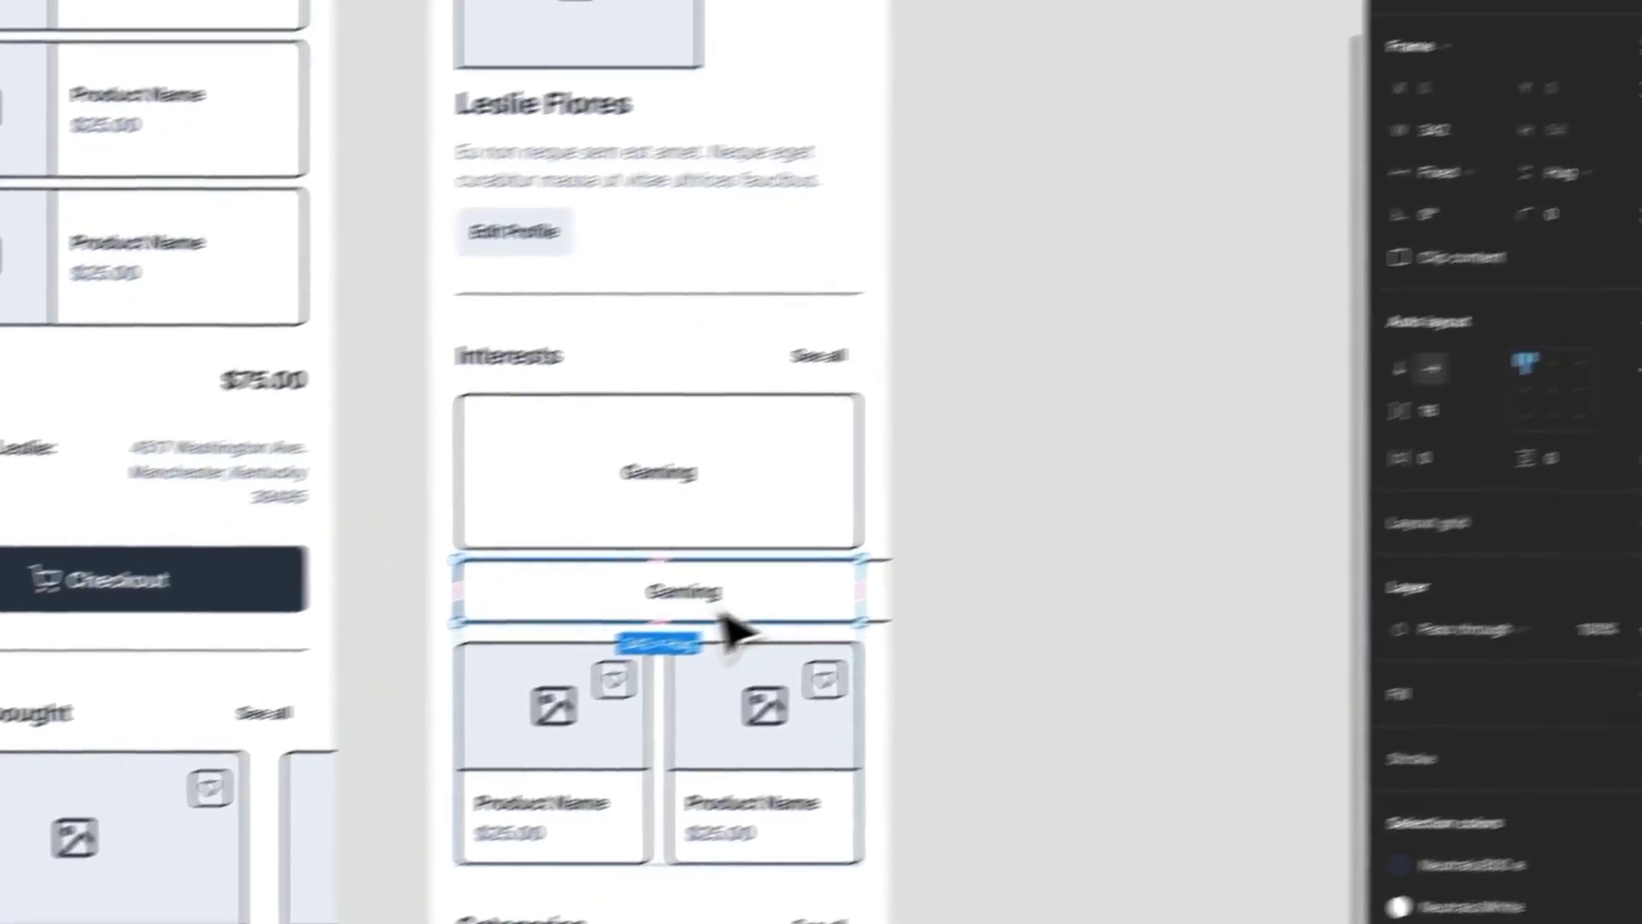
left_click(1268, 462)
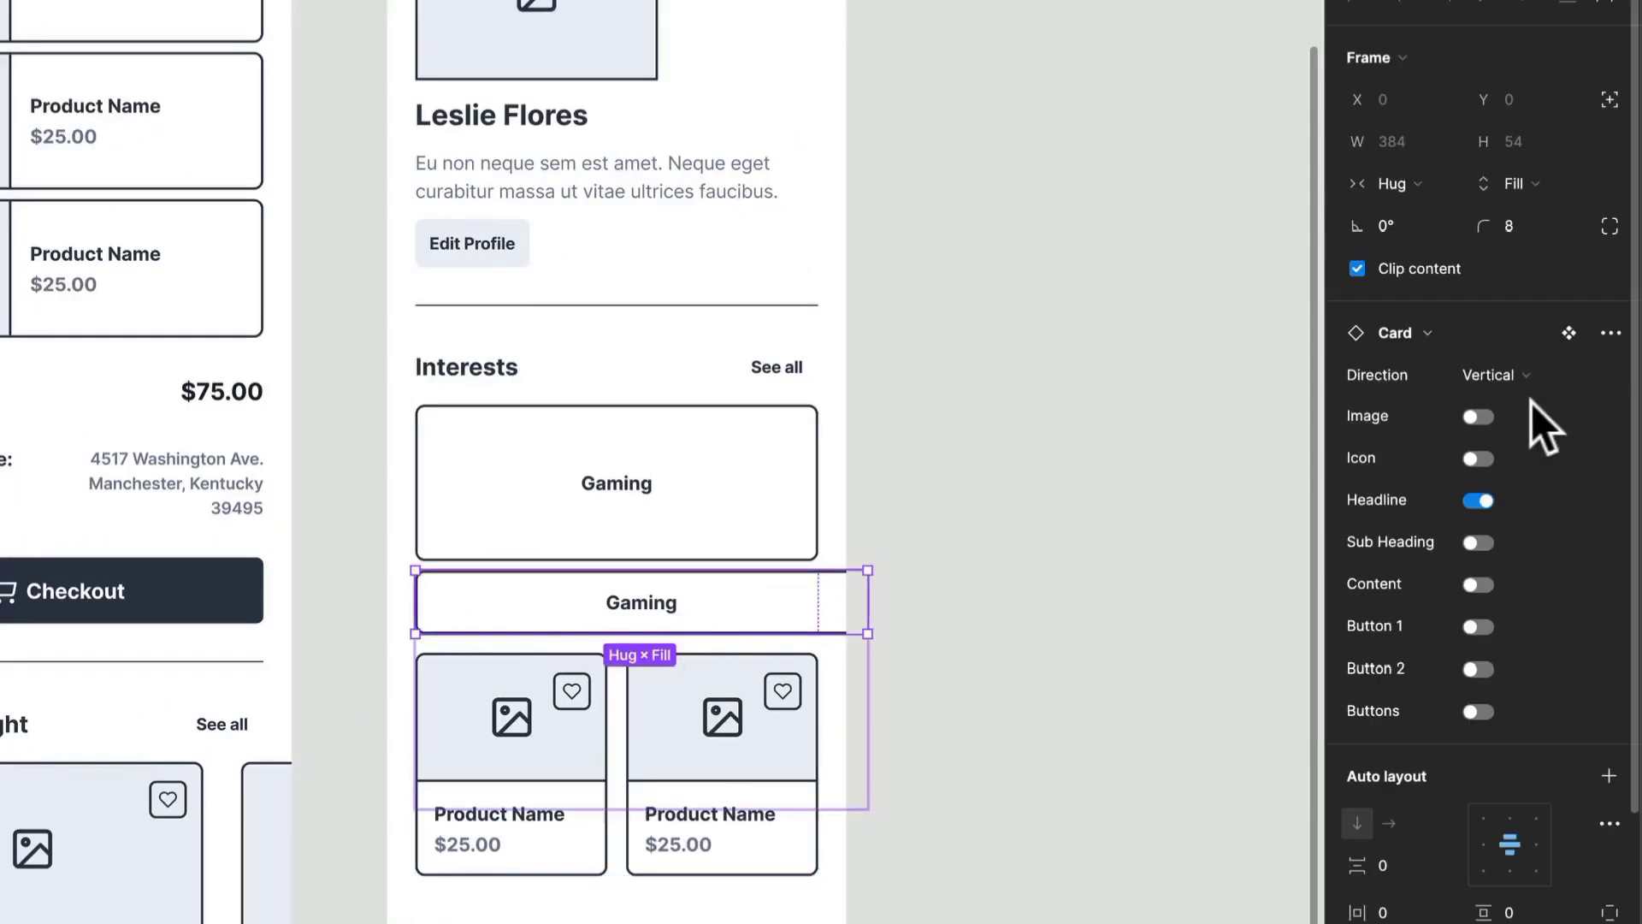
left_click(1439, 187)
left_click(1445, 213)
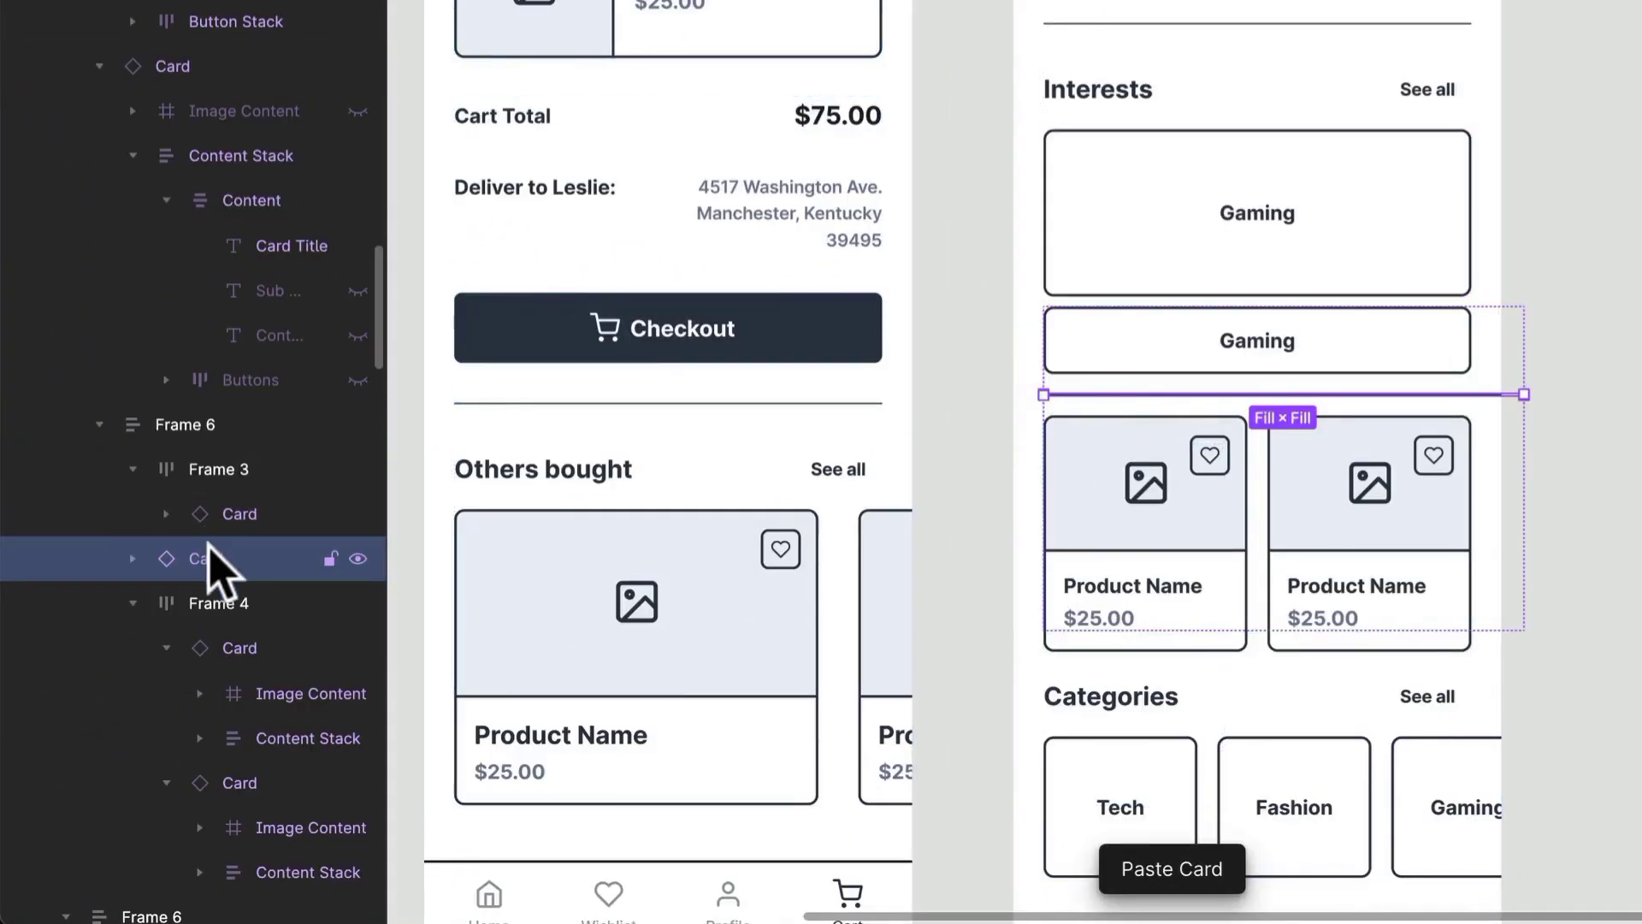
left_click_drag(212, 565, 250, 524)
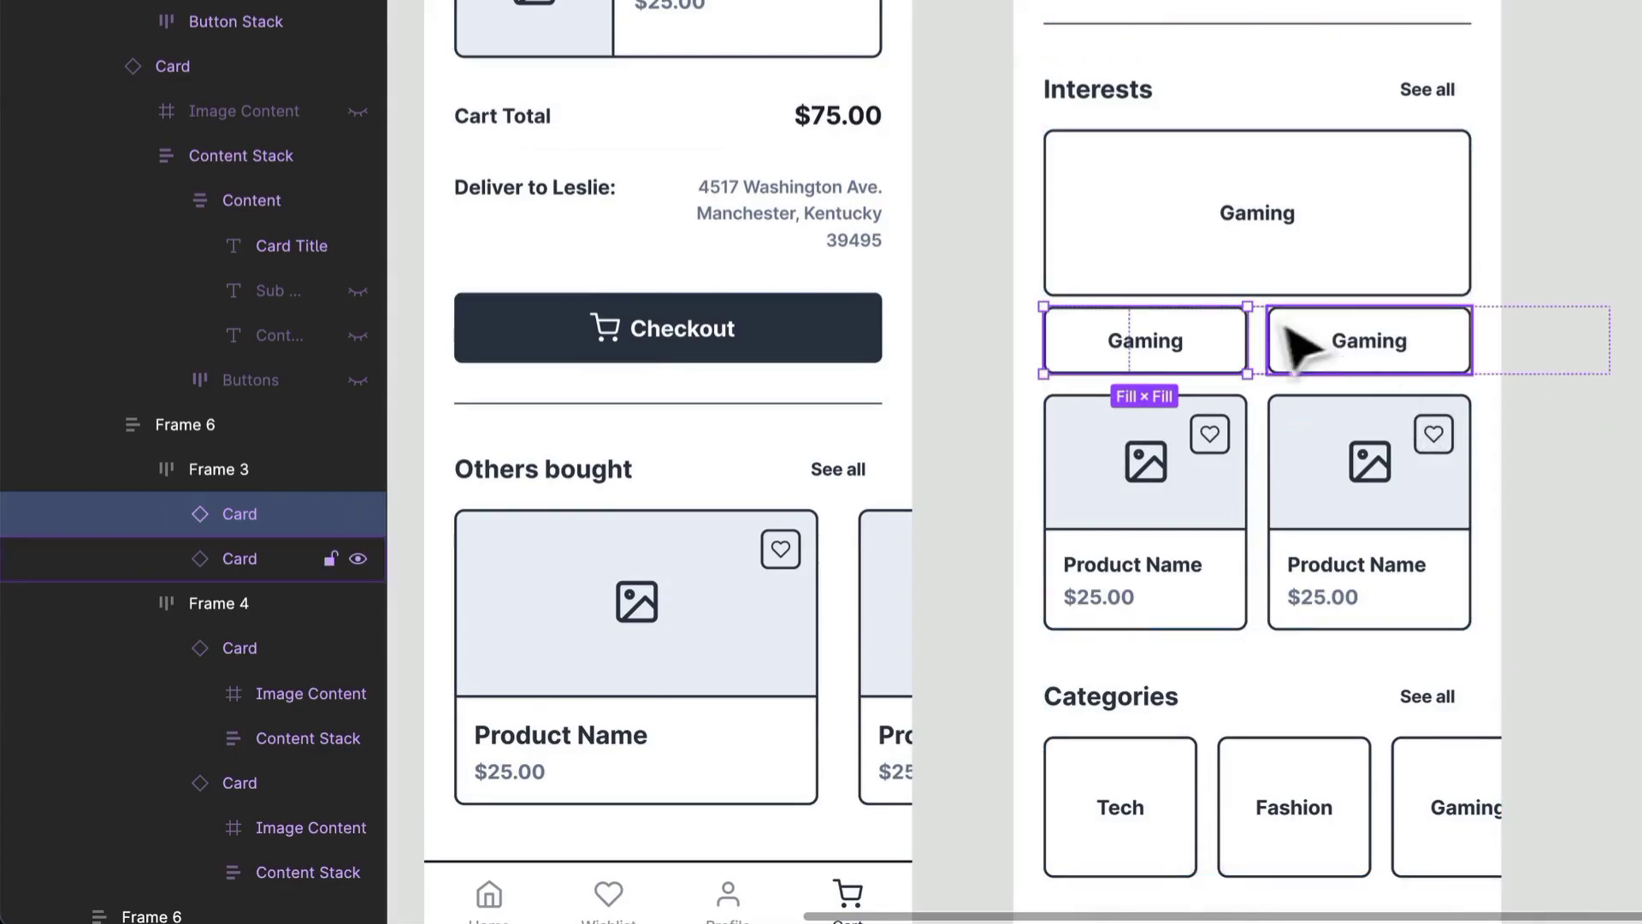
left_click(1341, 421)
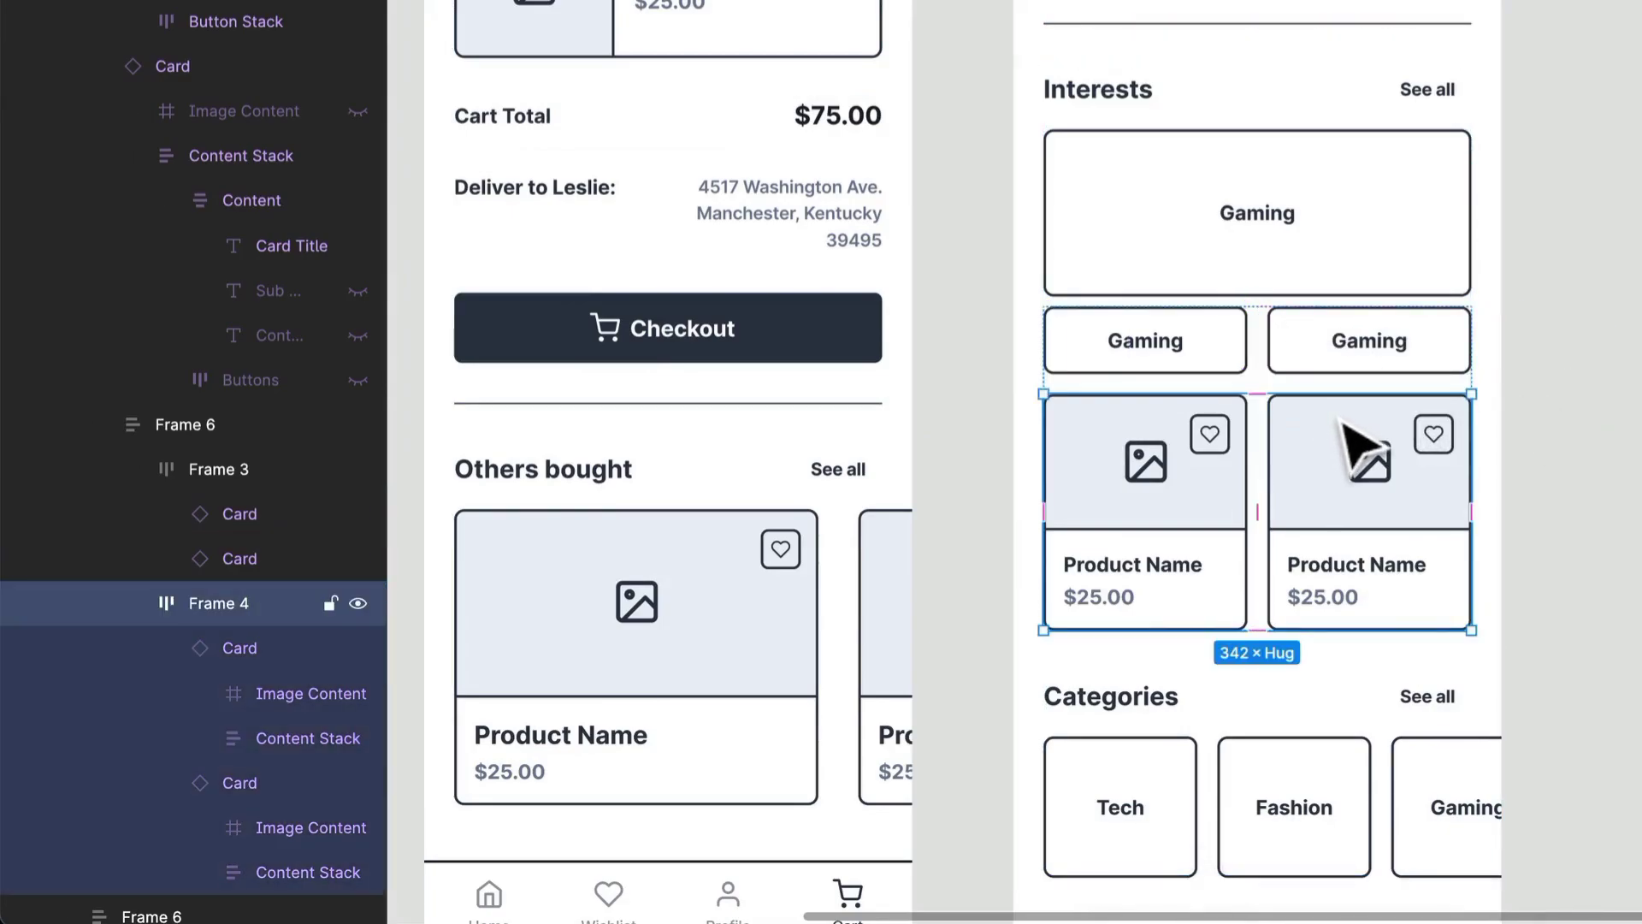
Delete the remaining product card row, Frame 4, and stretch the two small Gaming cards to a height of 128
key("Delete")
left_click(1188, 366)
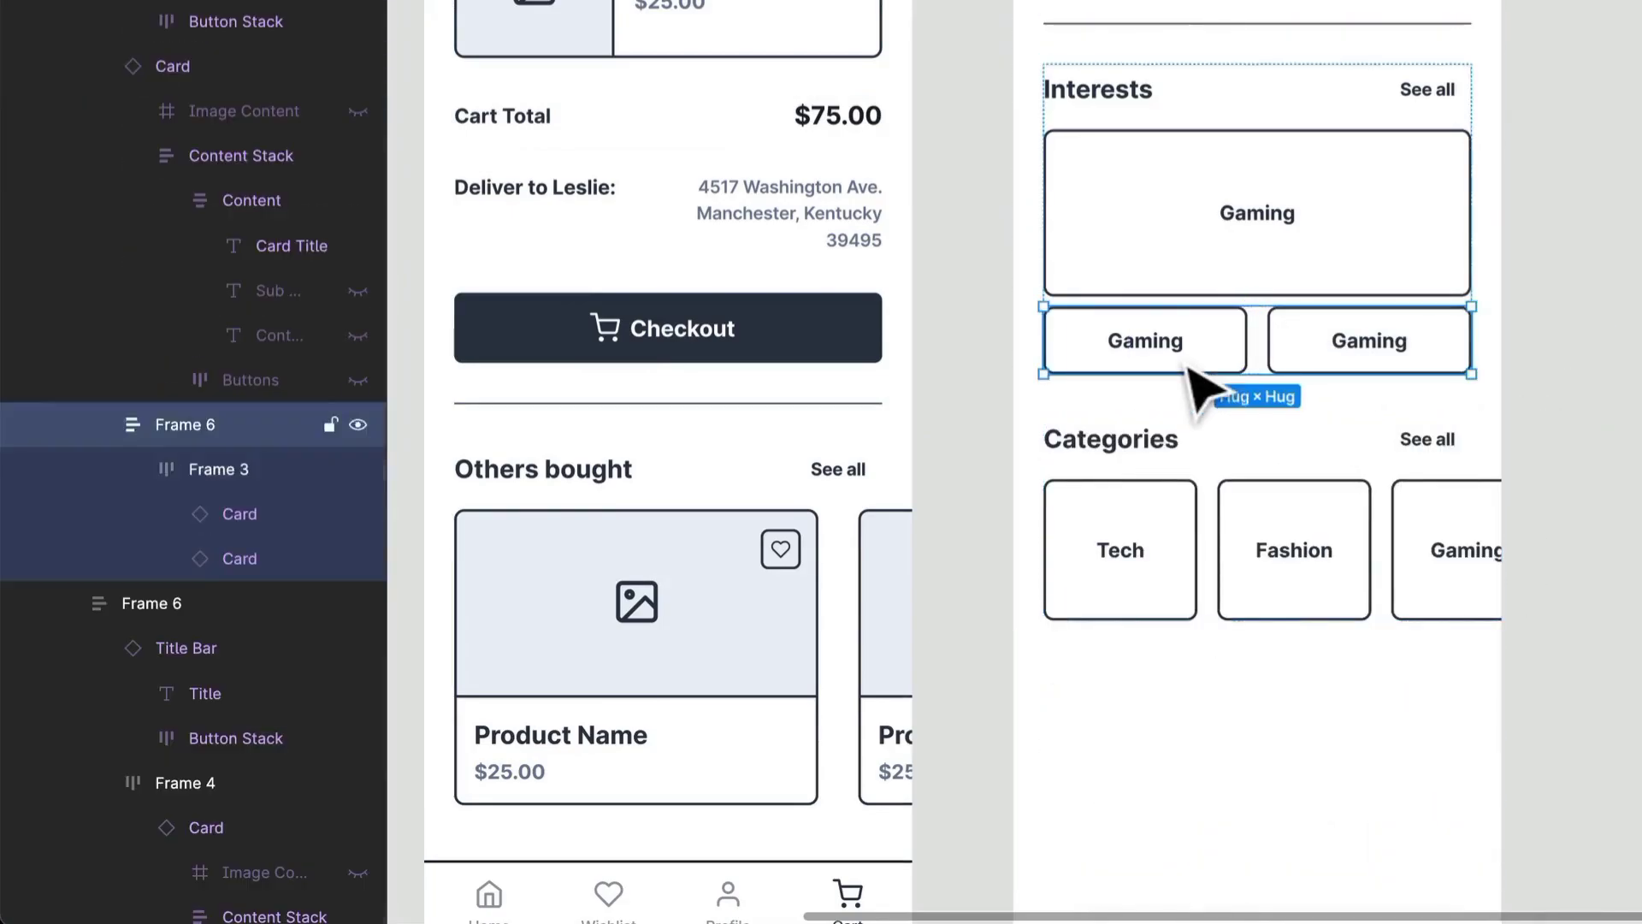
left_click(1192, 366)
left_click(1292, 374, "shift")
left_click_drag(1345, 373, 1343, 467)
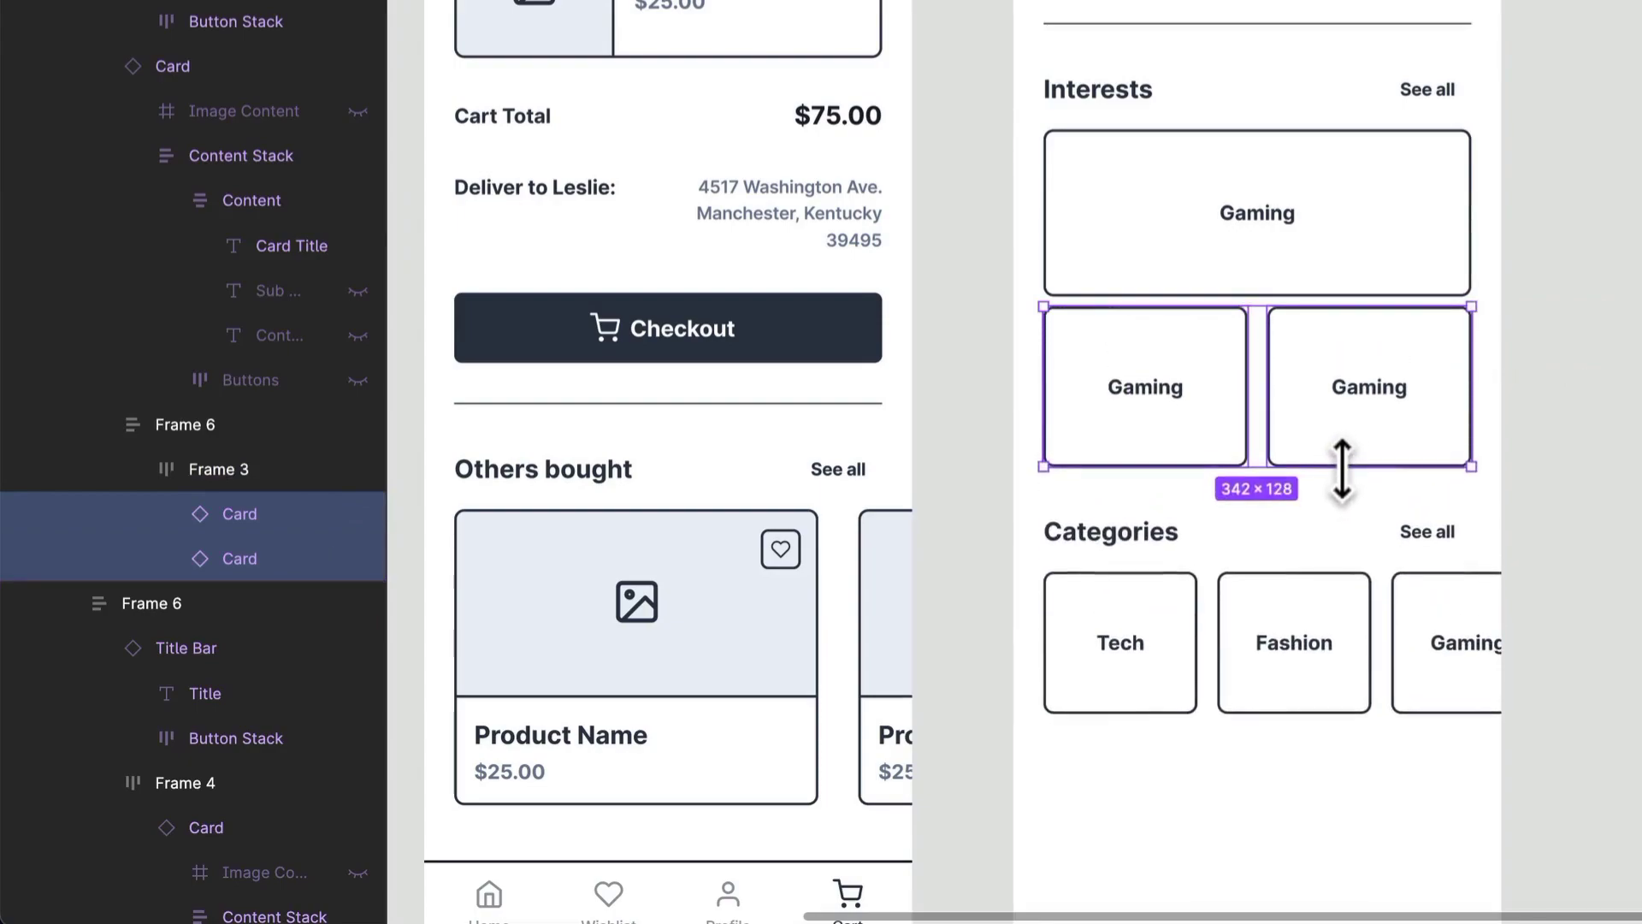
Retitle the two small cards under the wide Gaming card as "Reading" and "Sports"
double_click(1136, 396)
double_click(1122, 386)
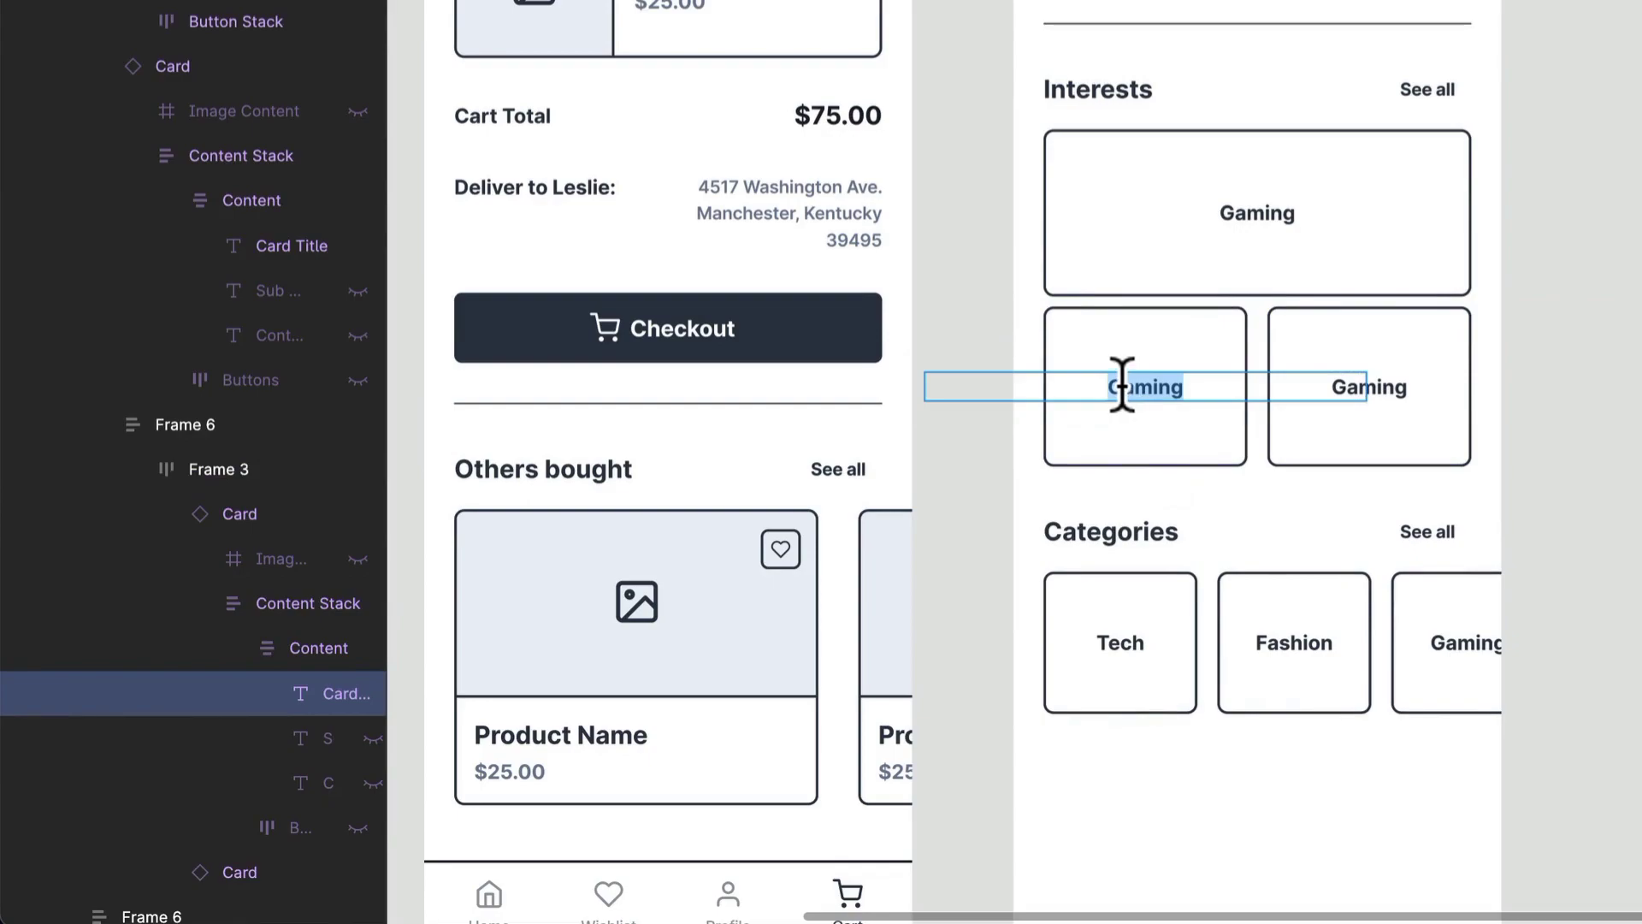
type("Read")
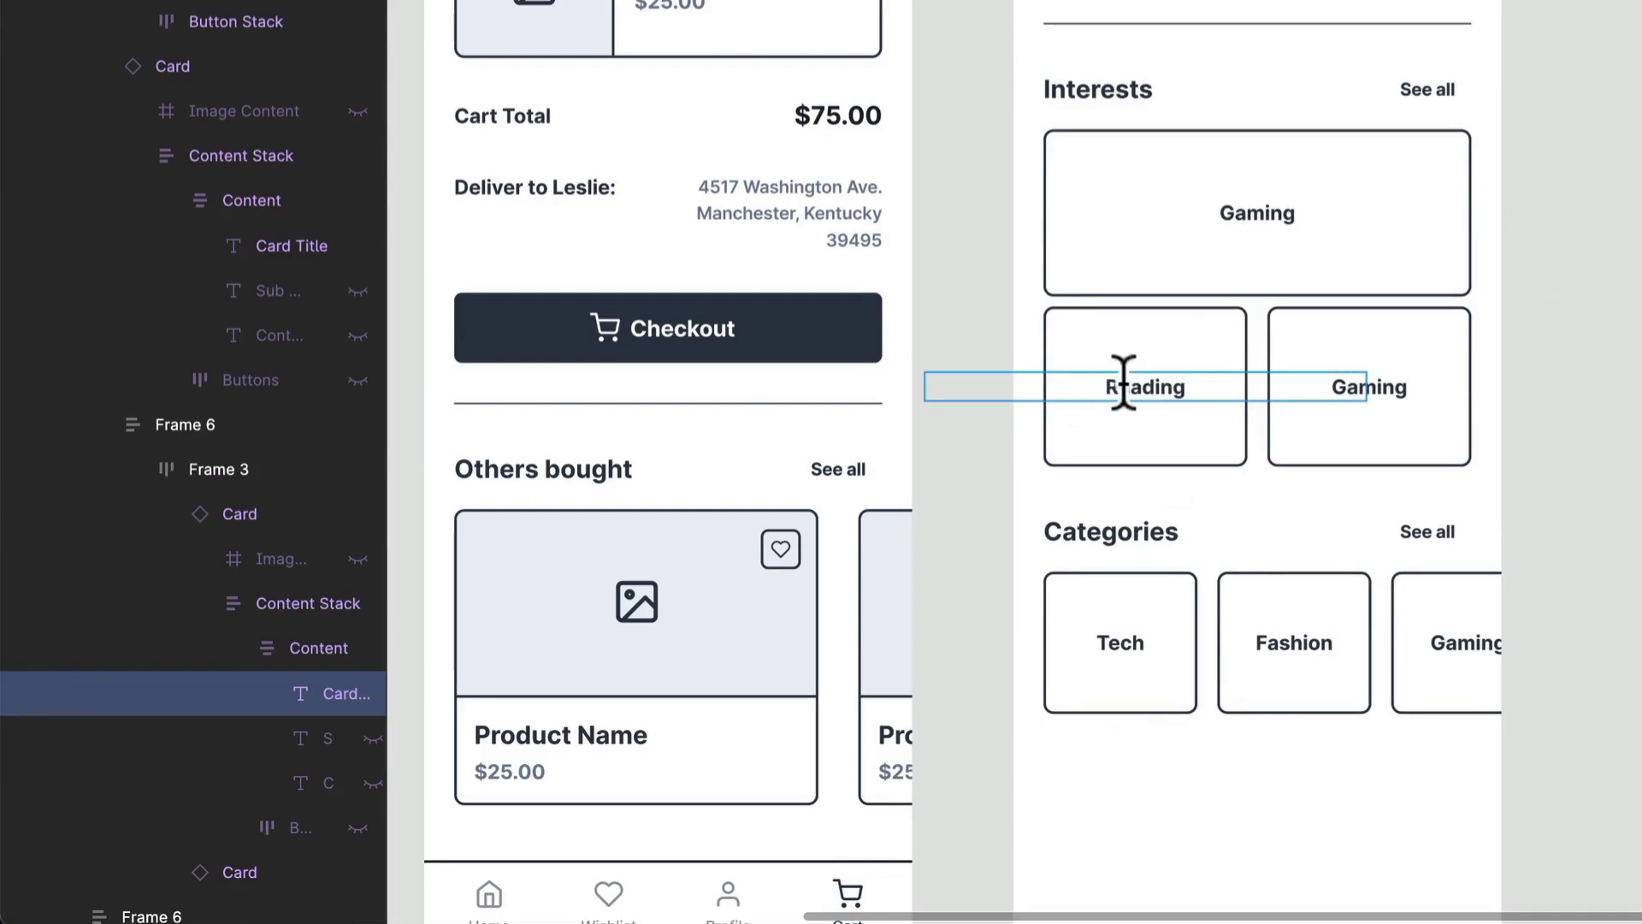
double_click(1400, 397)
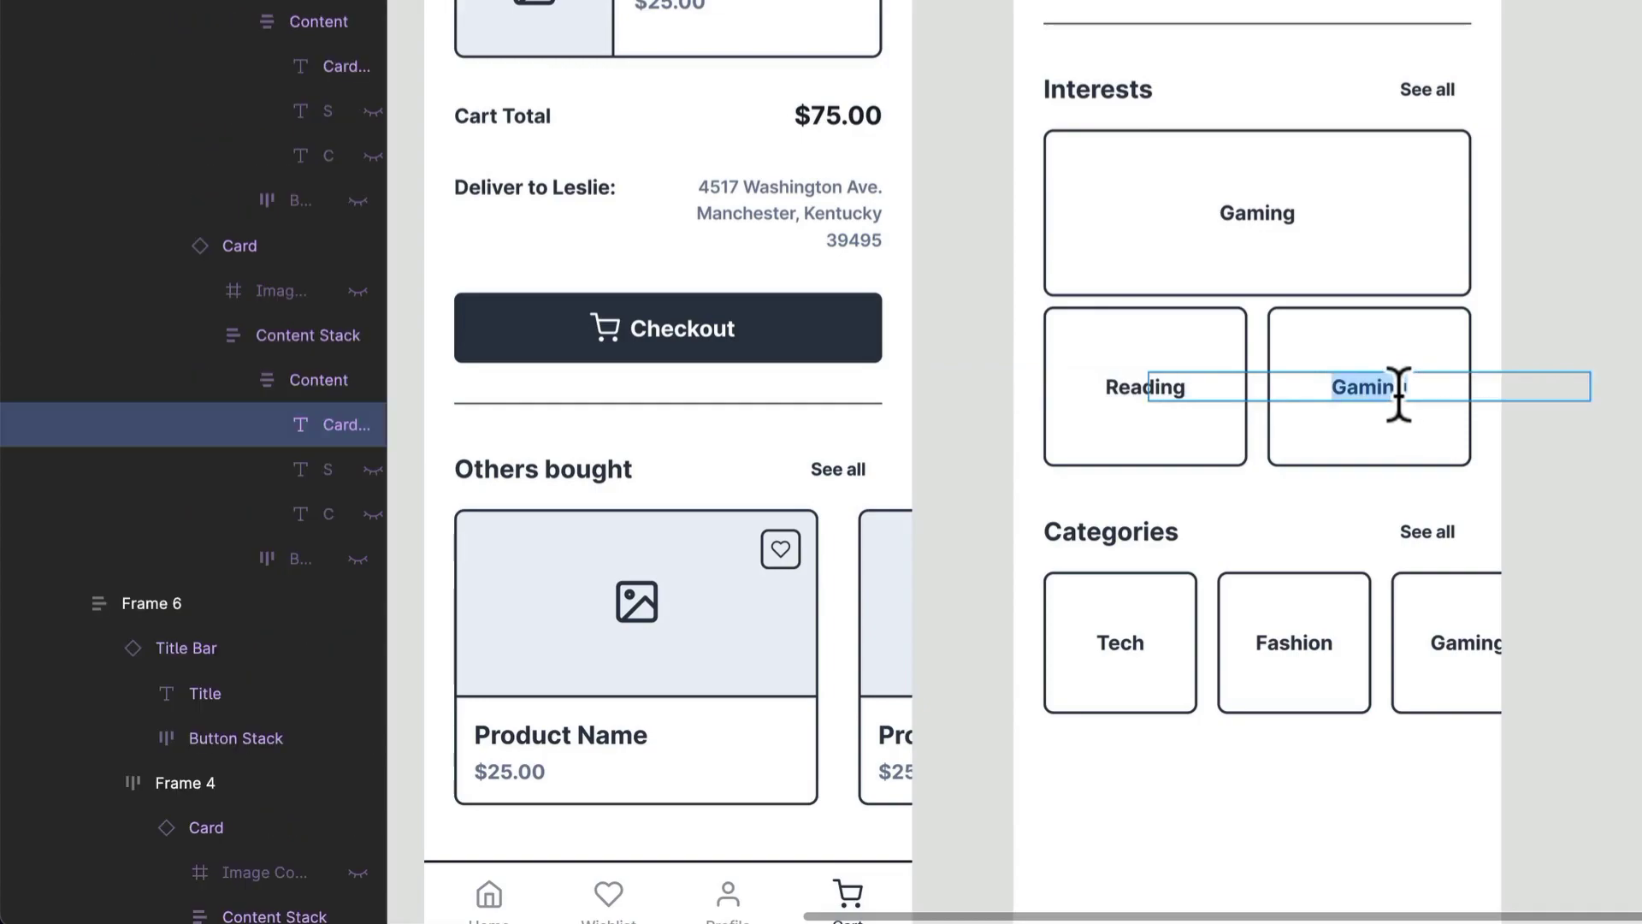
type("Sports")
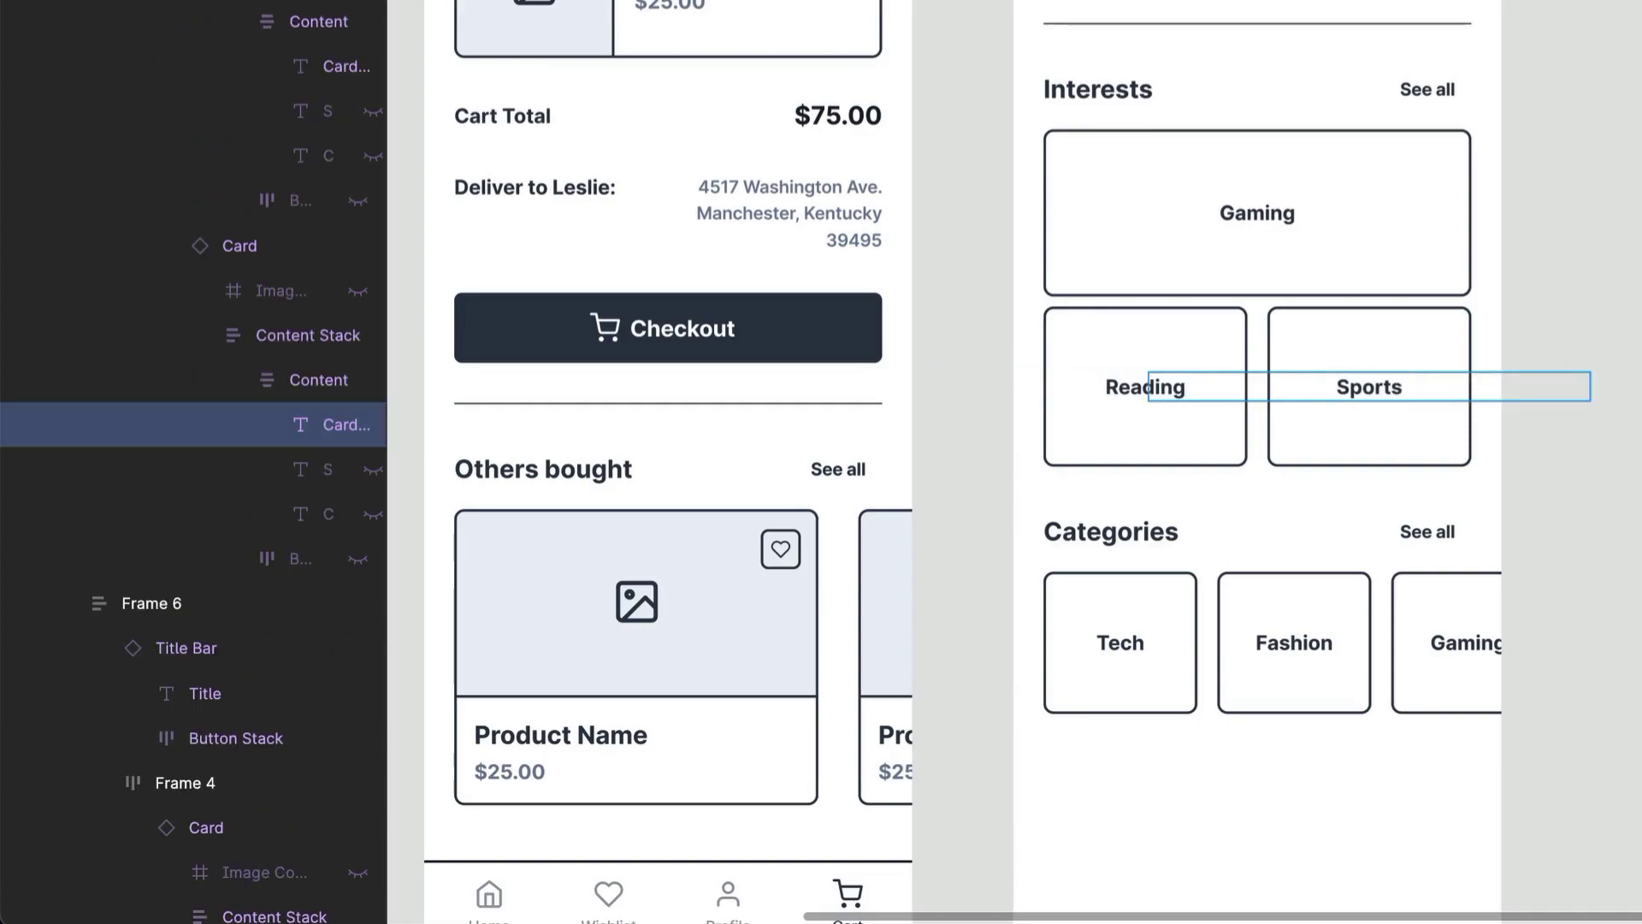
key("Escape")
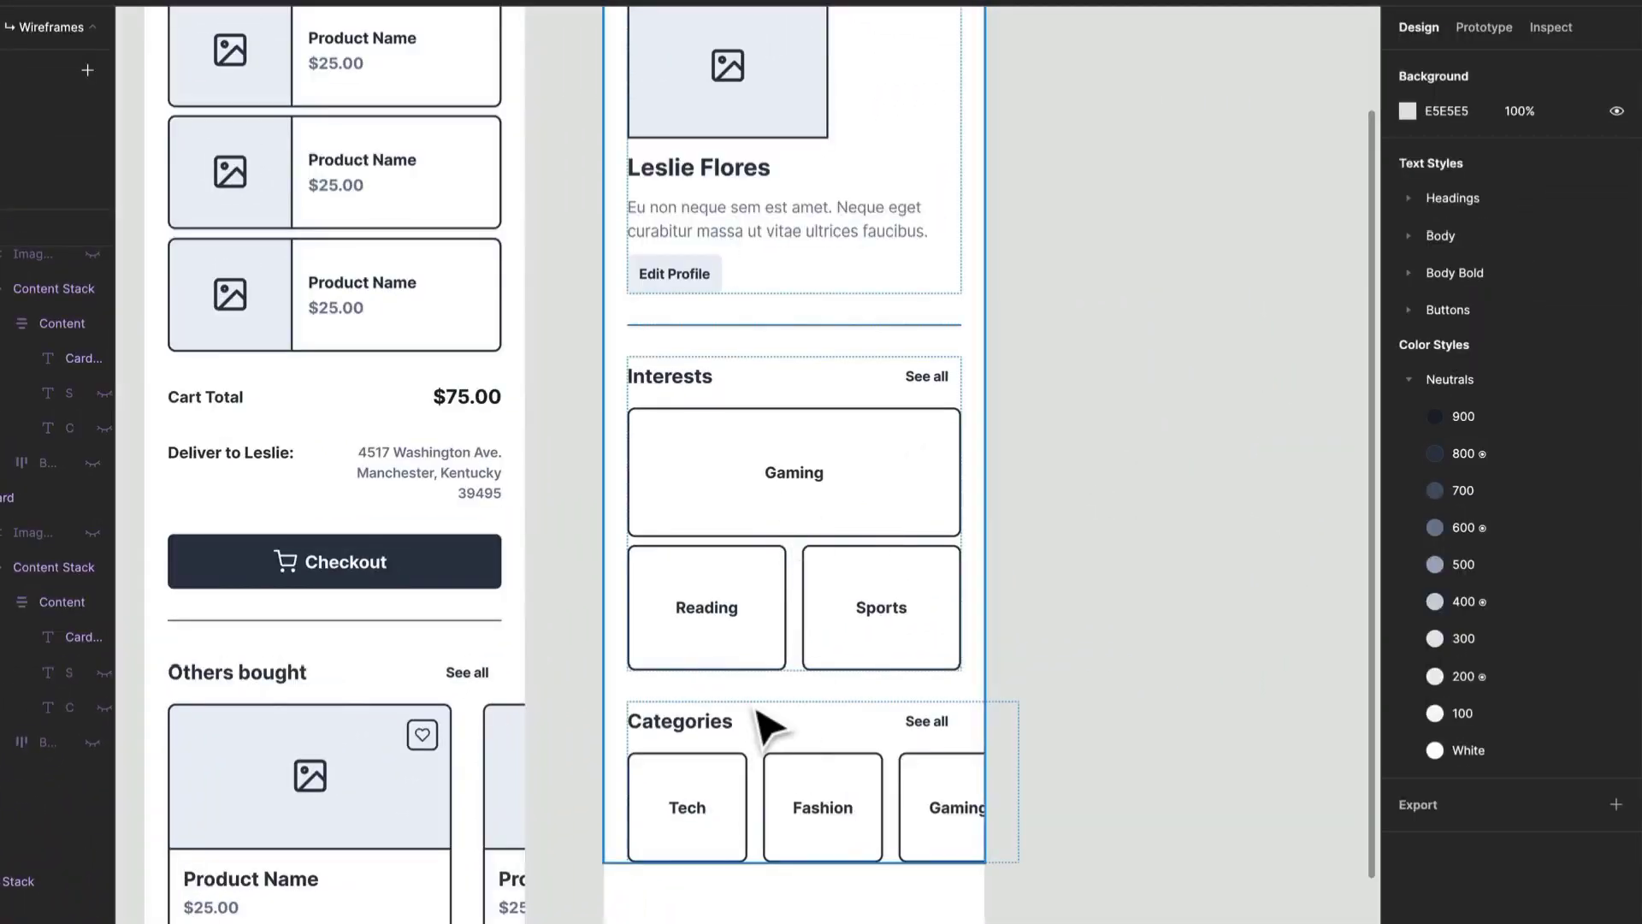
Set the vertical item spacing of the Profile screen's content frame, Frame 2, to 30 and nudge the frame up to Y -1
left_click(913, 346)
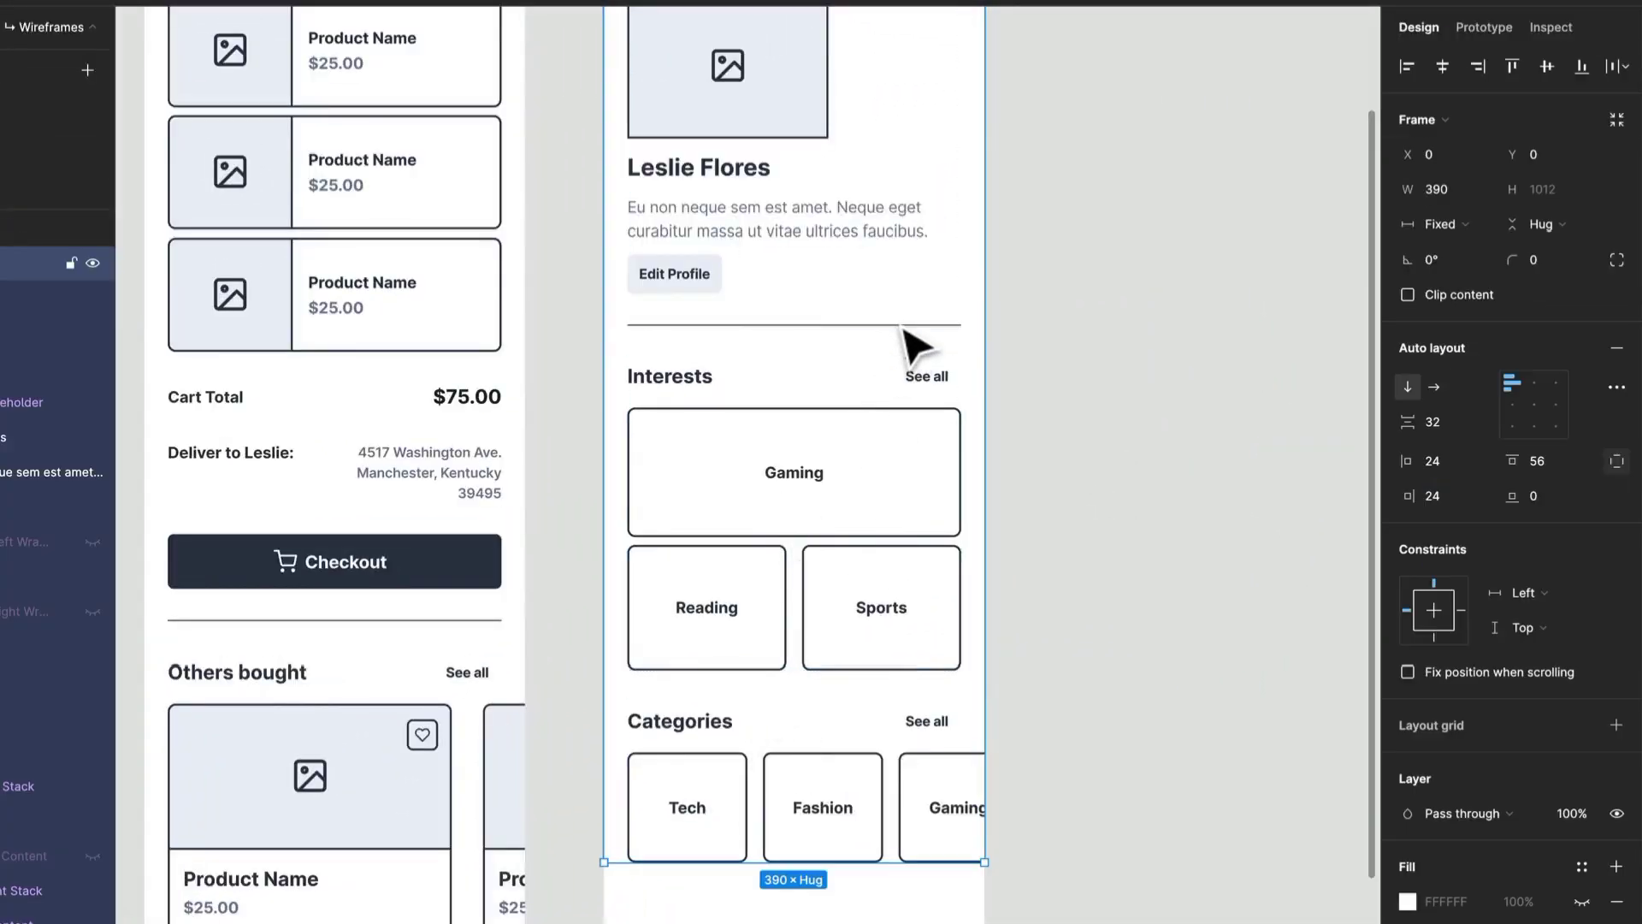
left_click(917, 346)
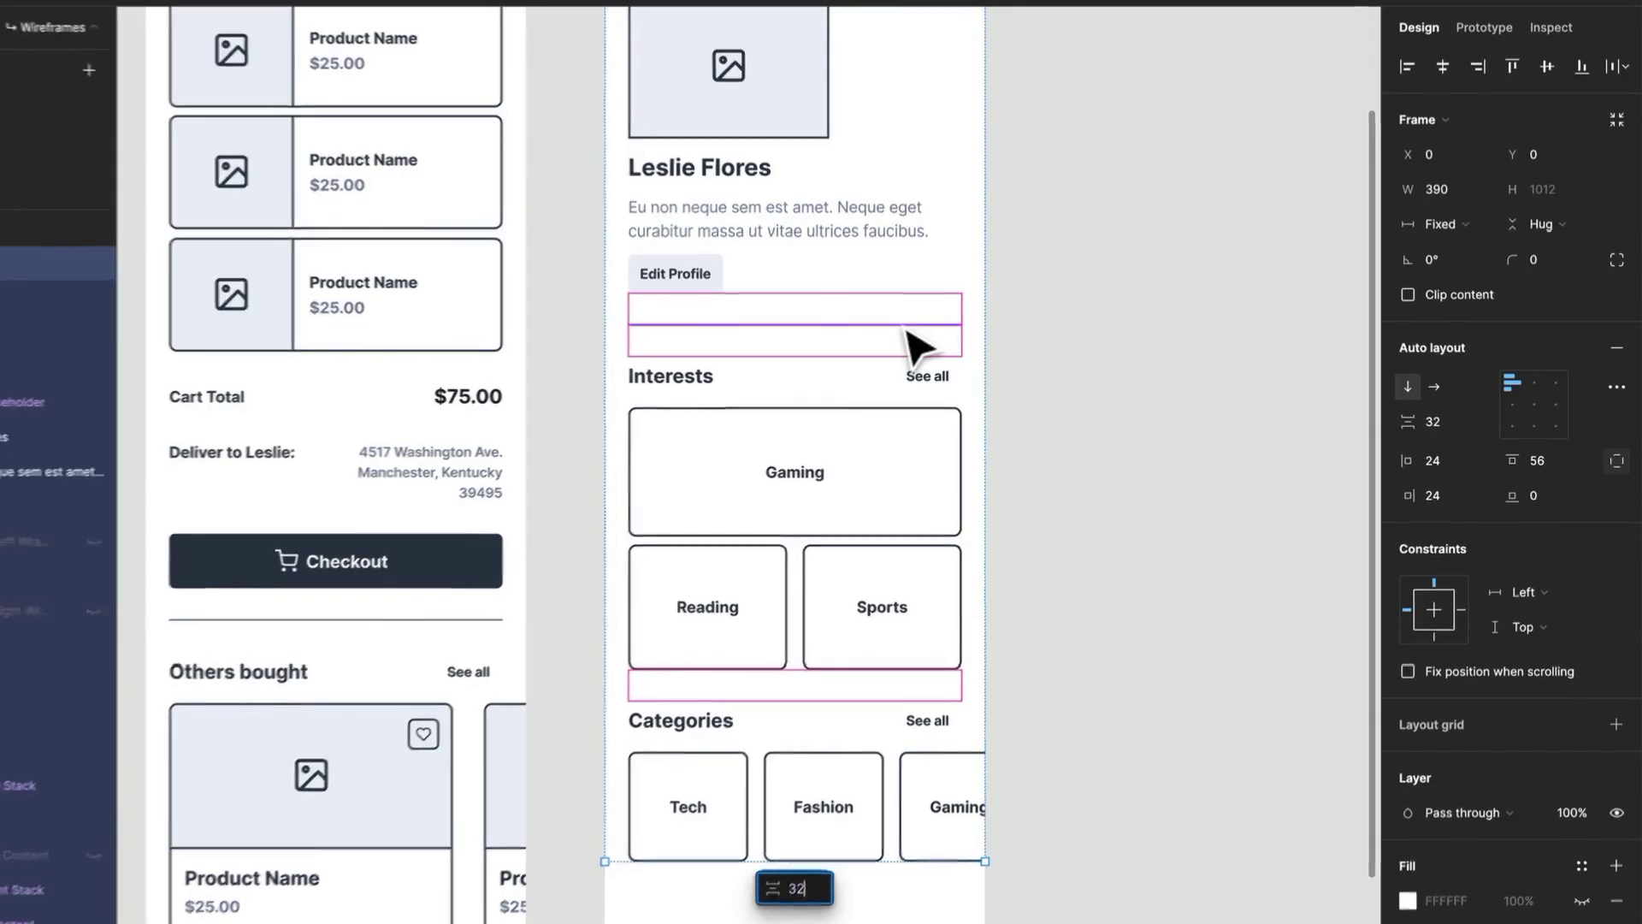
key("Down")
key("Down")
key("Return")
key("Up")
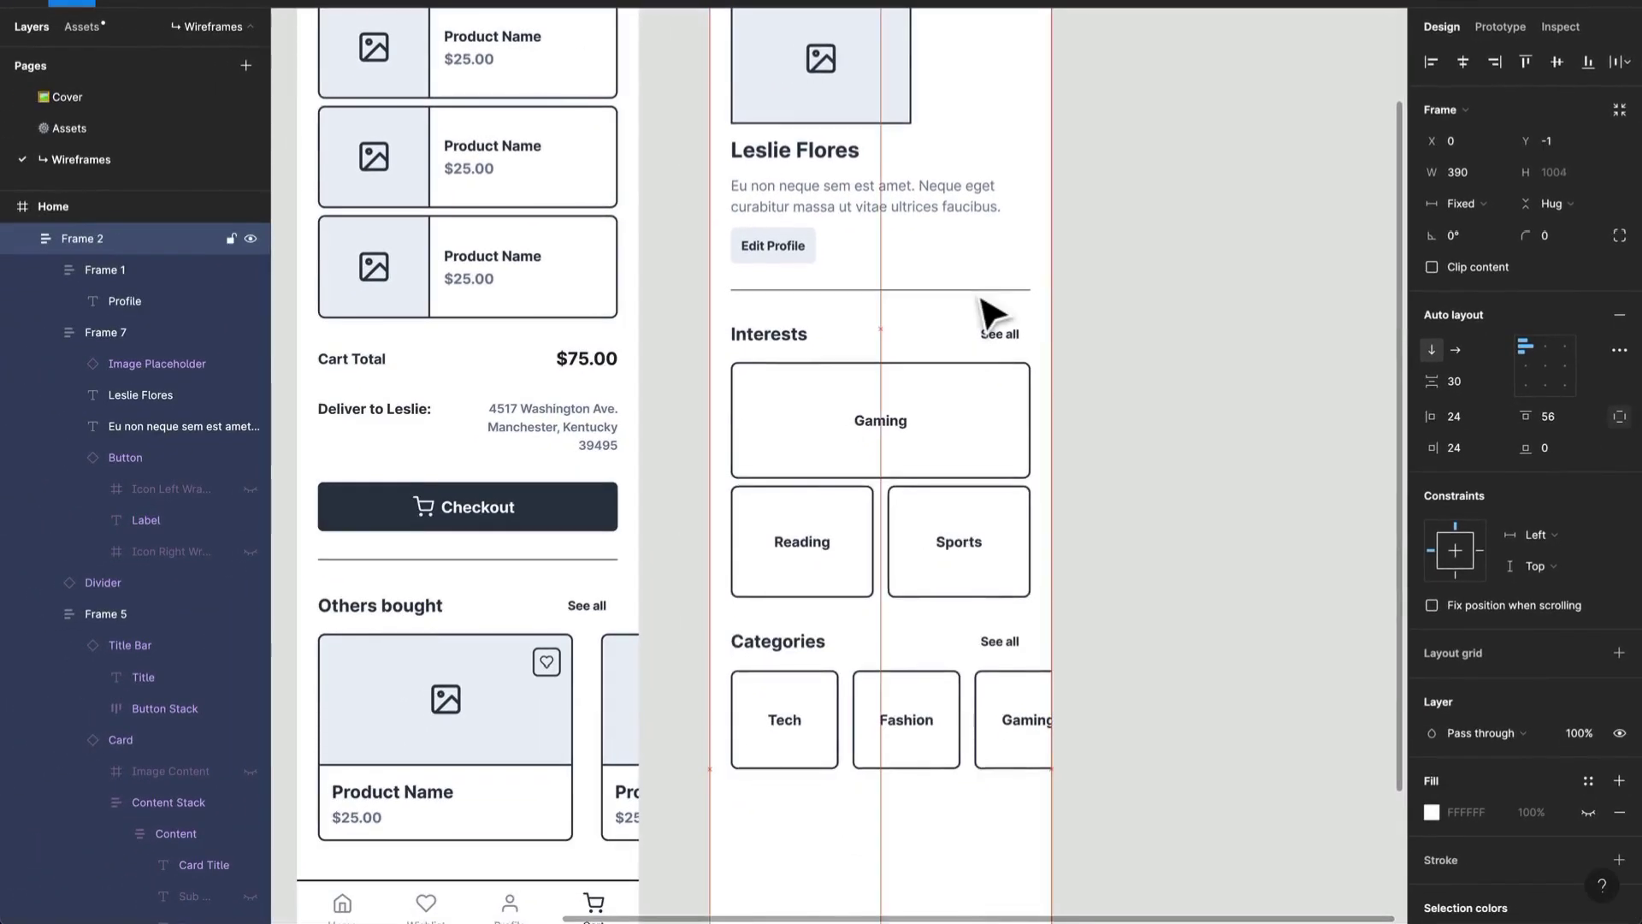
scroll(981, 300, "up", 4)
scroll(929, 483, "down", 4)
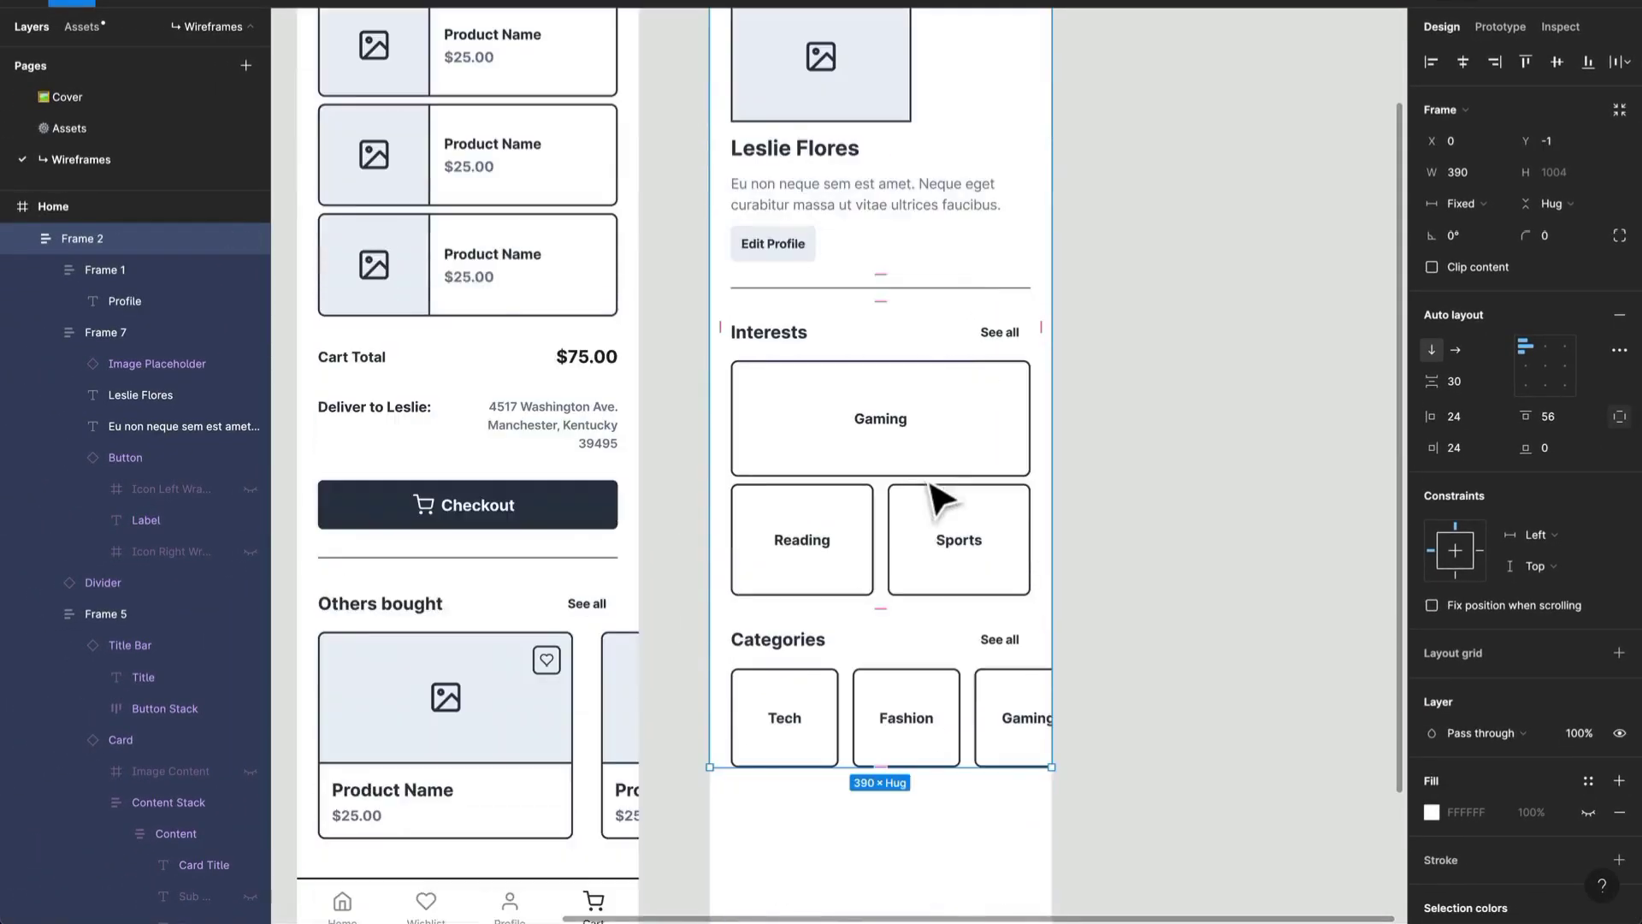
Duplicate the divider above Interests and place the copy between the Interests and Categories sections
left_click(971, 287)
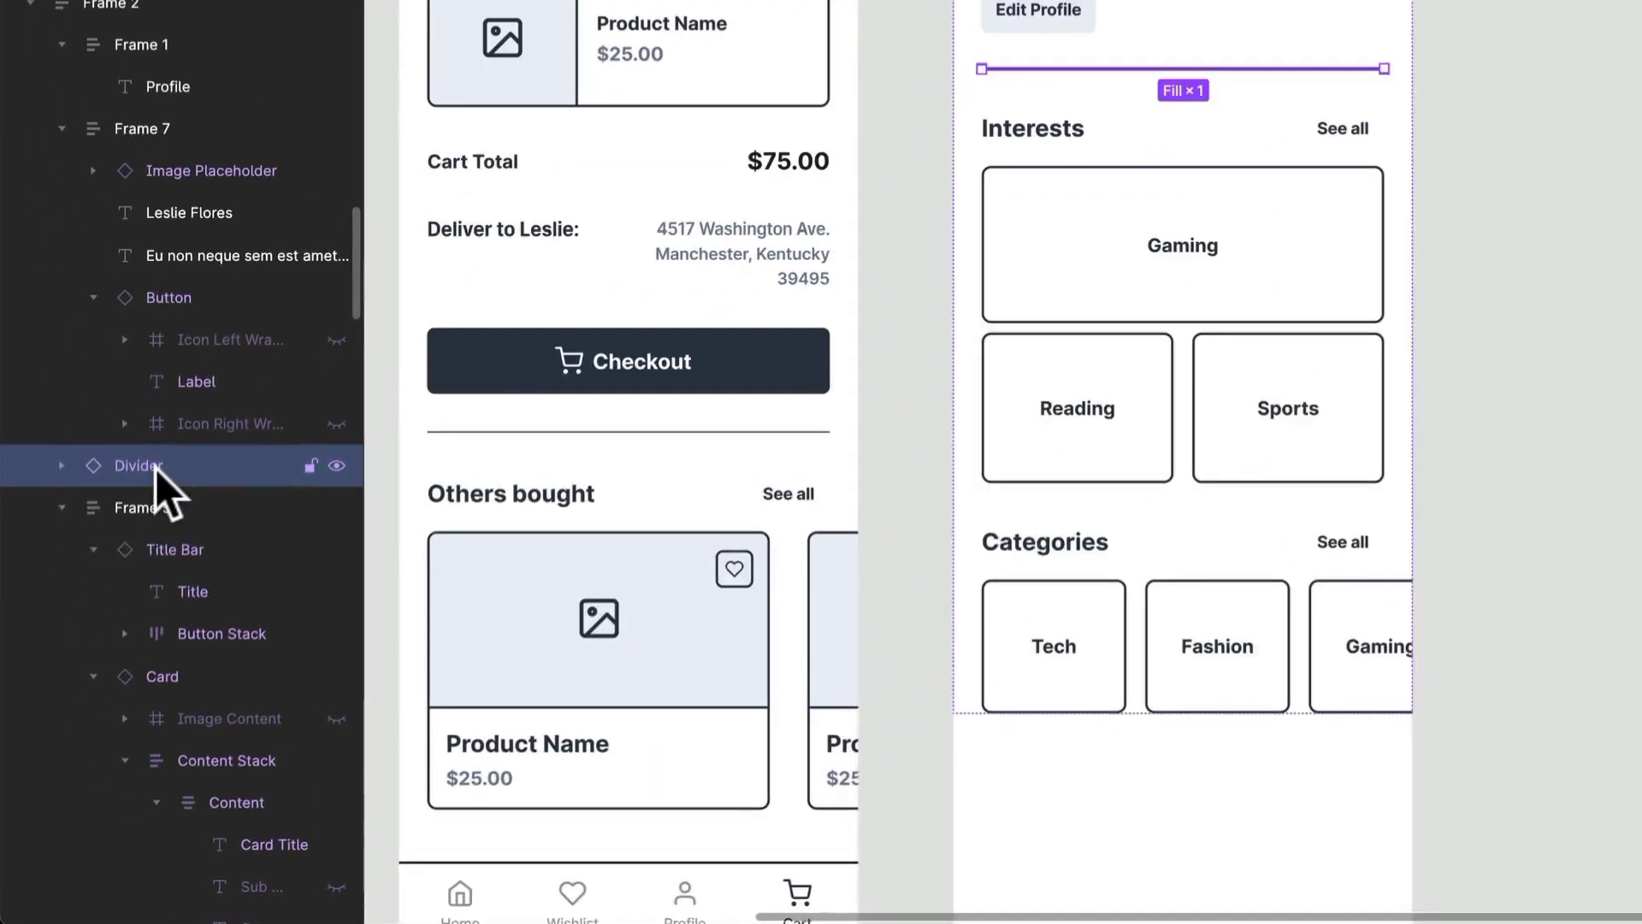
key("ctrl+d")
key("Down")
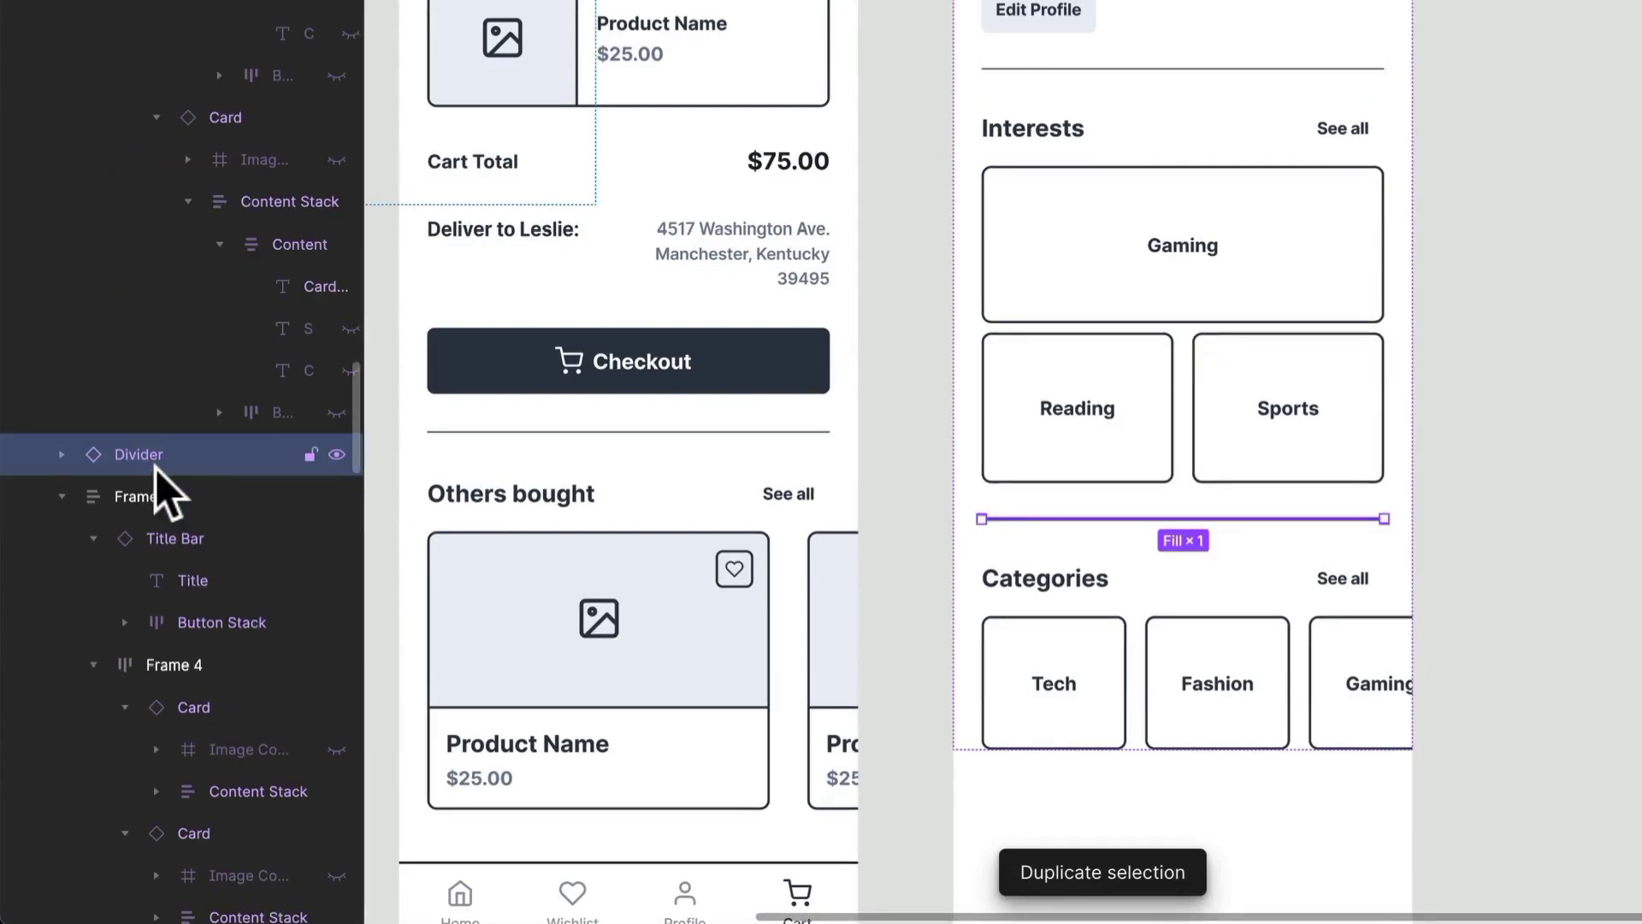
Rename the Categories section heading to "Account Details"
scroll(163, 504, "down", 1)
scroll(332, 552, "up", 1)
scroll(1082, 594, "down", 3)
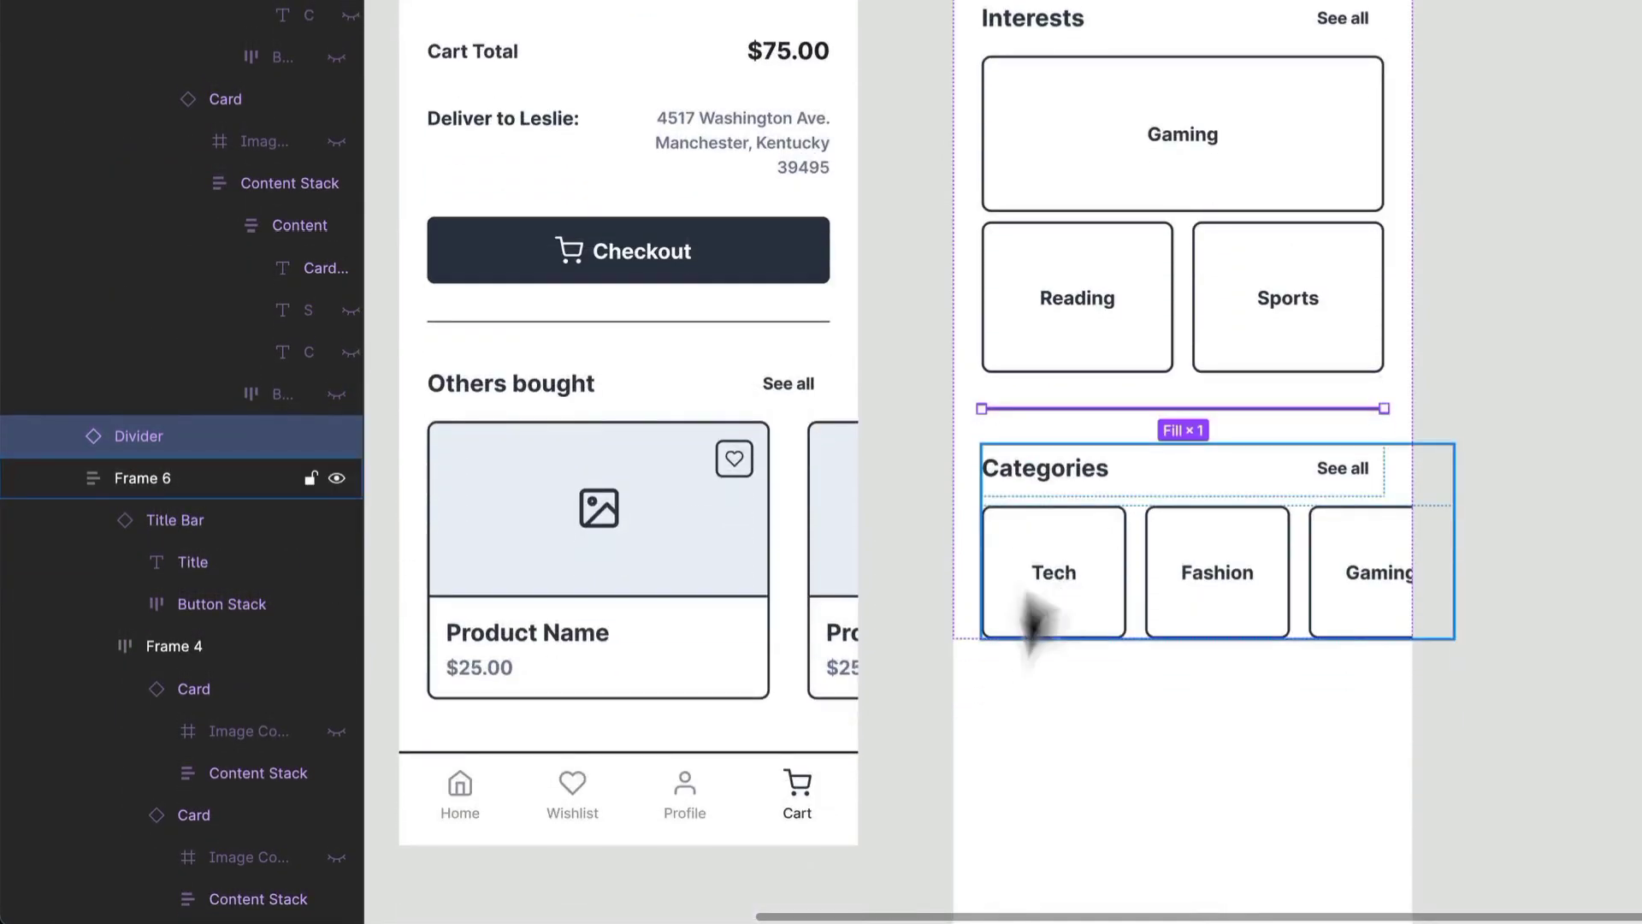
left_click(1056, 506)
double_click(1058, 469)
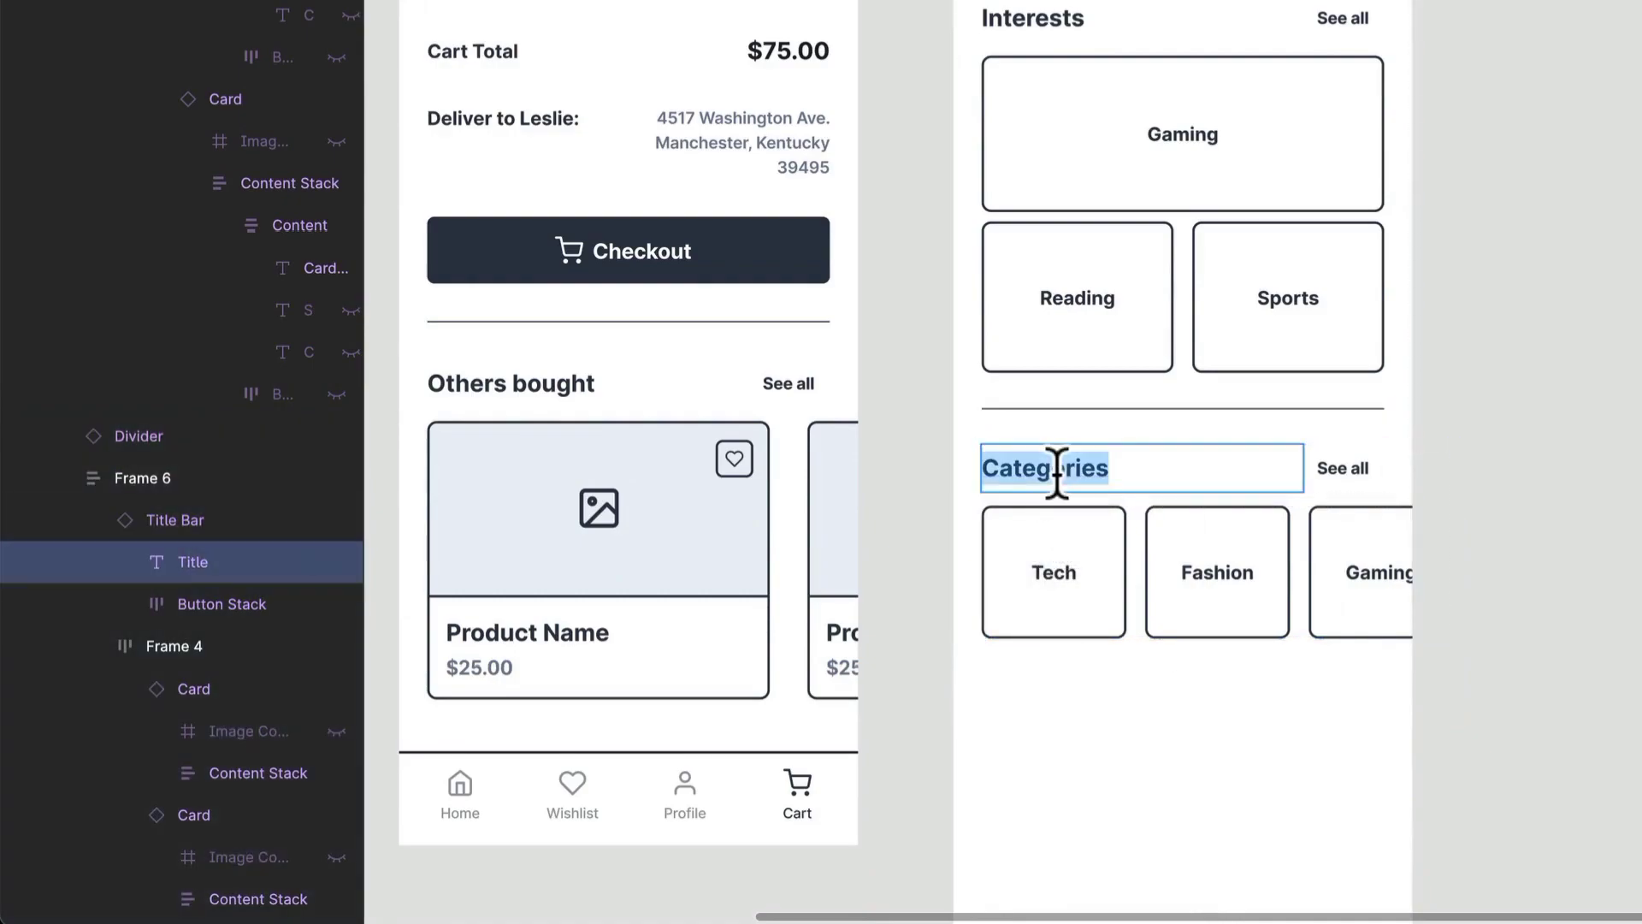
type("Account Details")
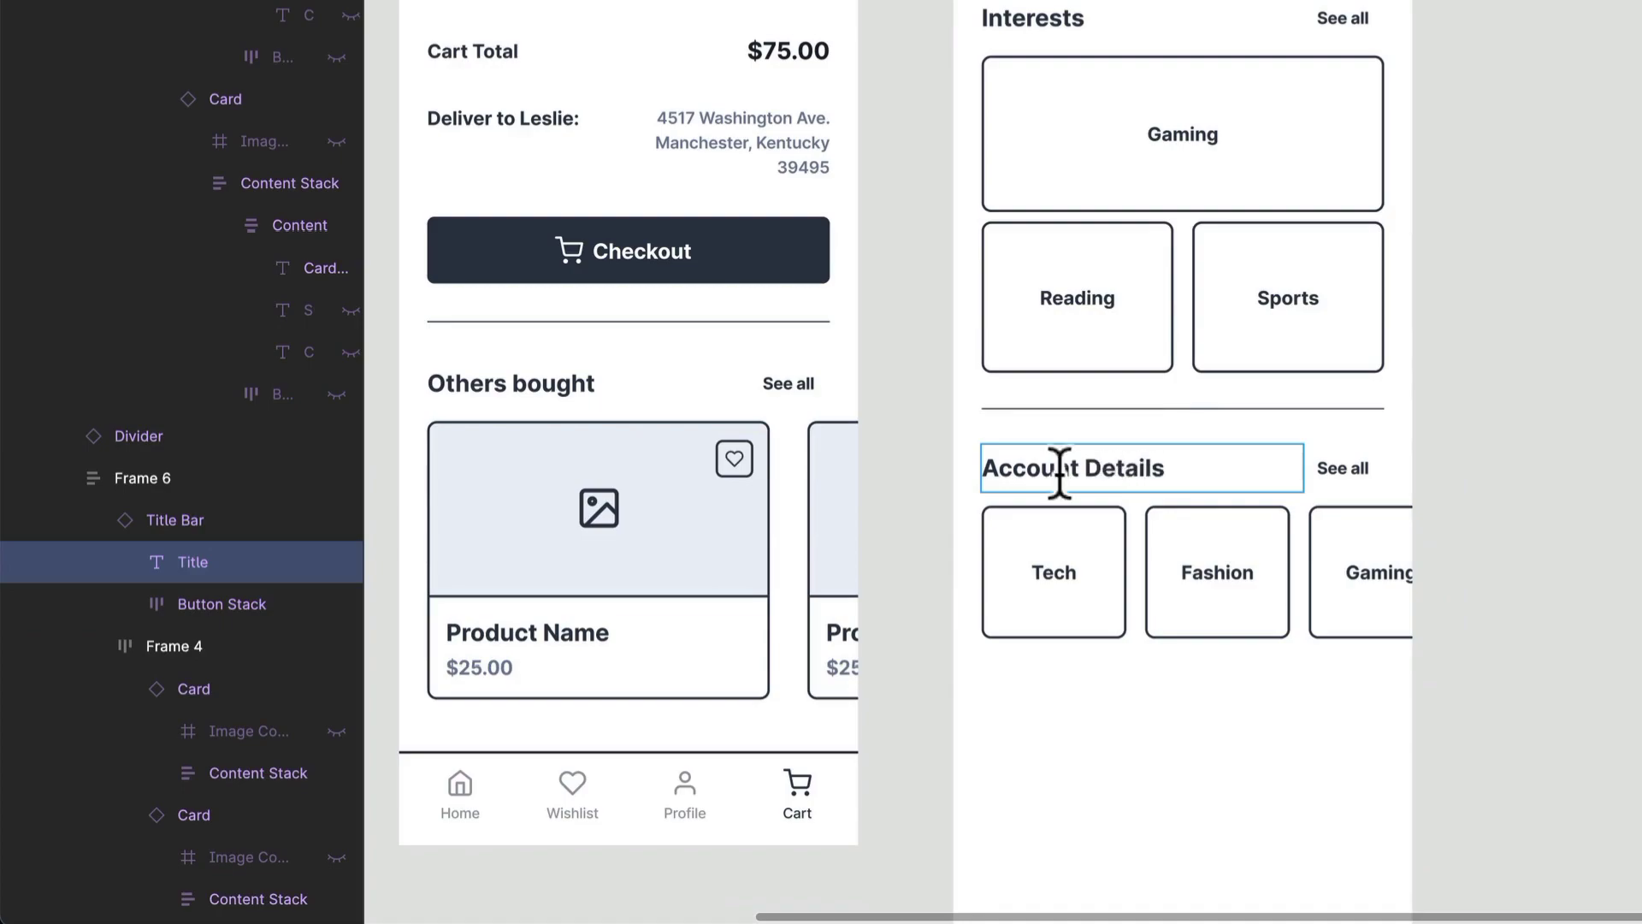
Retitle the three Account Details cards as "Orders", "Buy Again" and "Wishlist"
double_click(1040, 573)
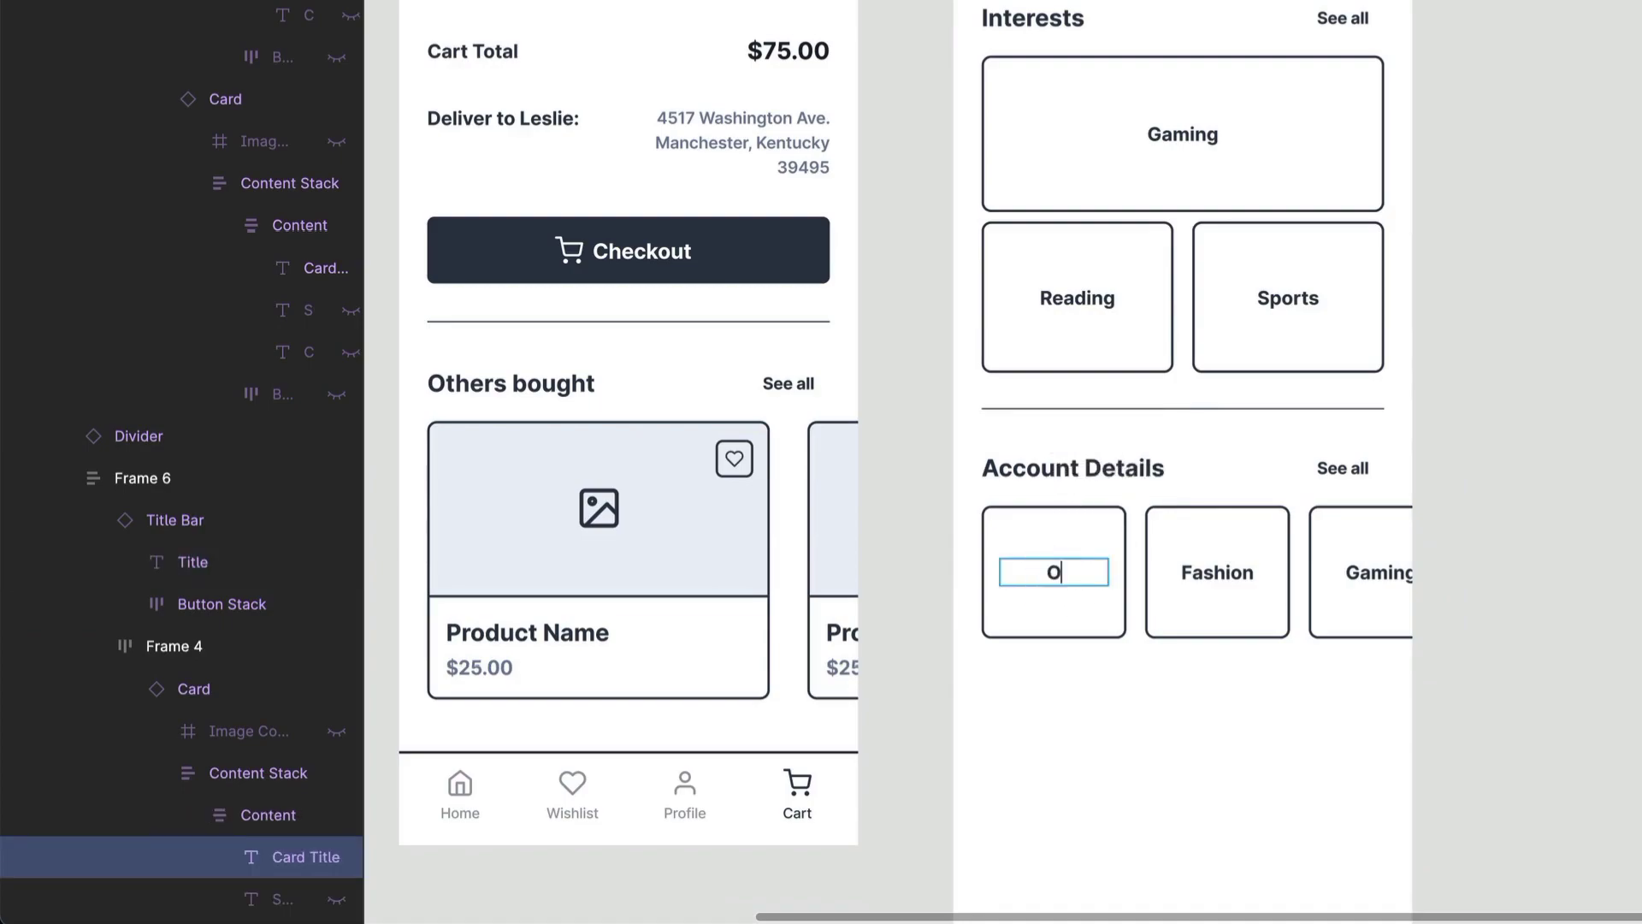
double_click(1229, 572)
type("Buy Again")
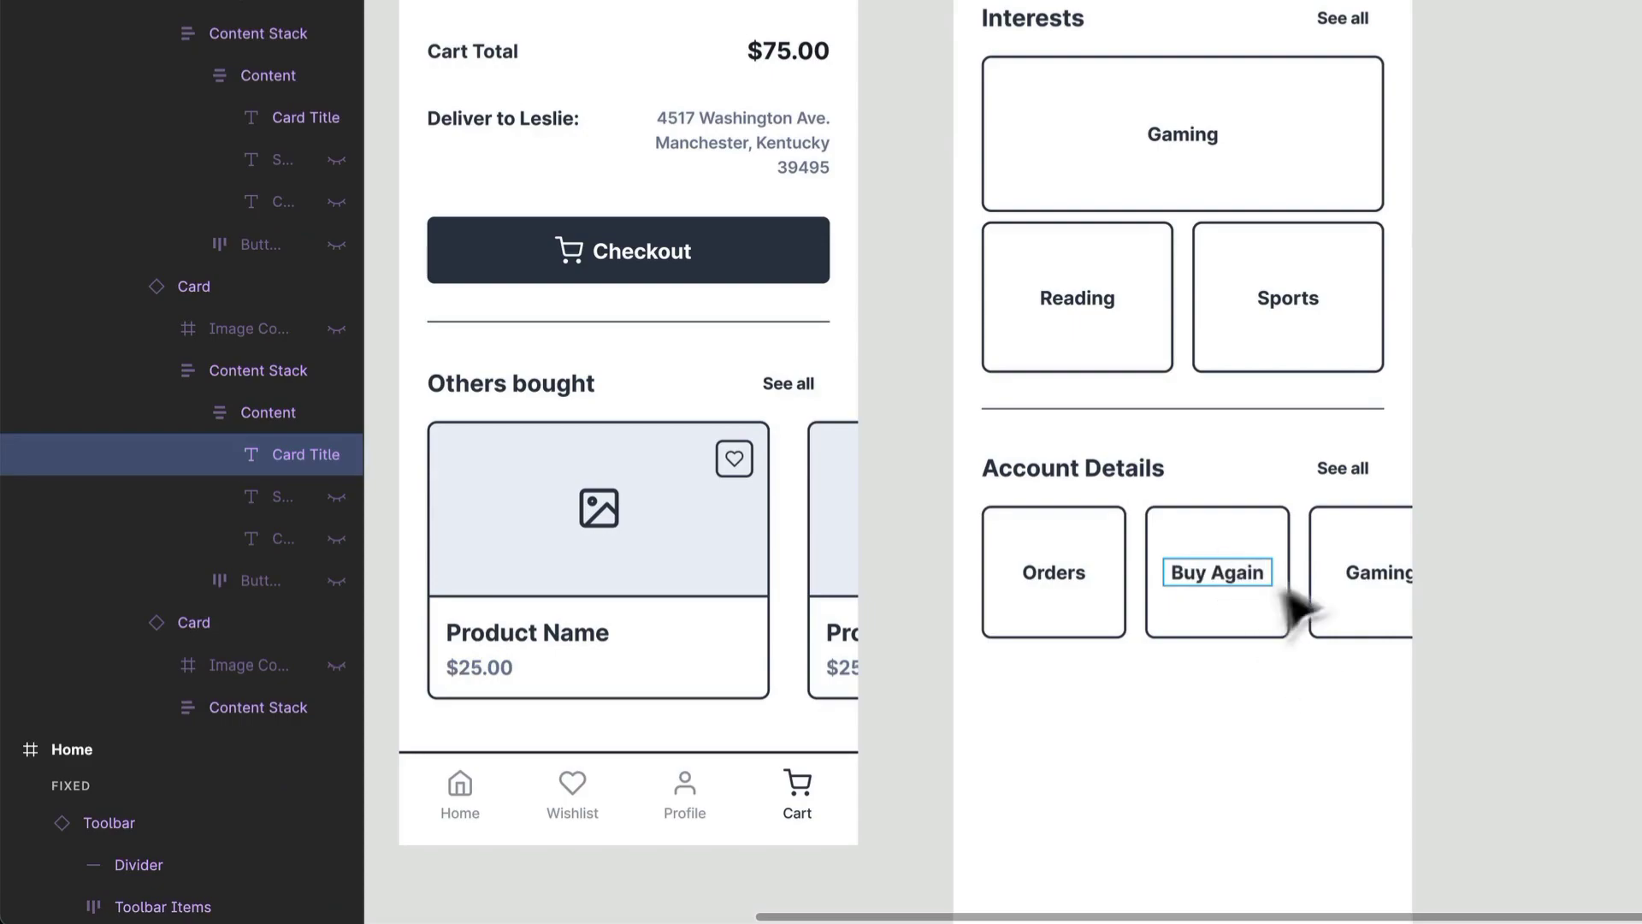
double_click(1367, 571)
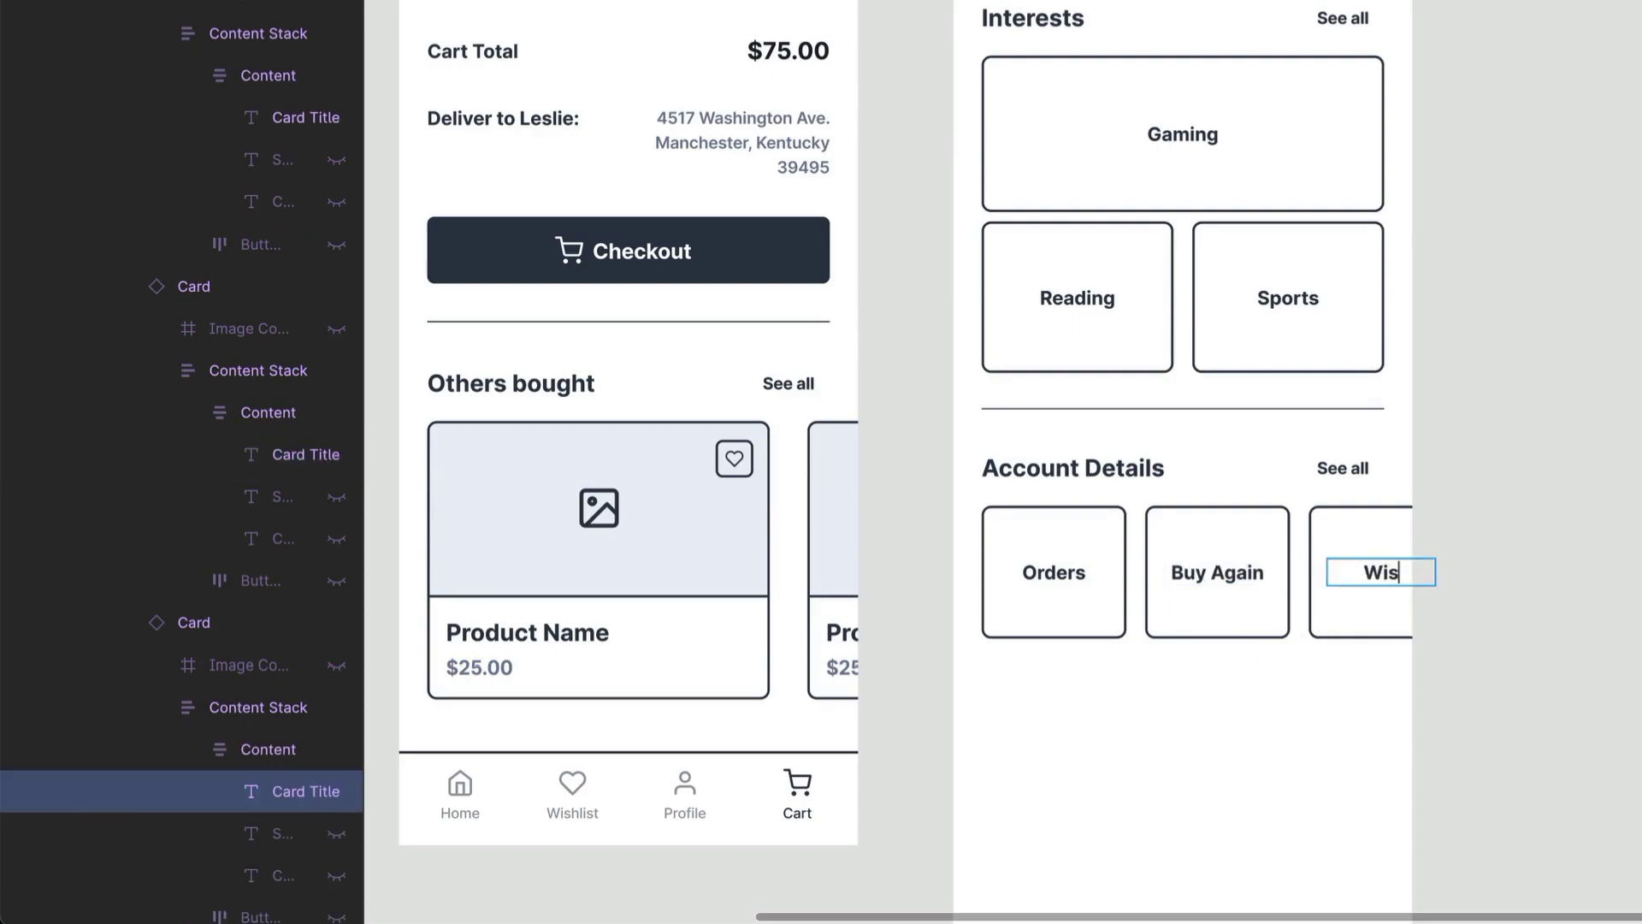
left_click(1473, 470)
Shorten the Profile screen frame to a height of 1148 so the toolbar sits just below the Account Details cards
right_click(1312, 725)
left_click(1177, 743)
scroll(1177, 744, "down", 4)
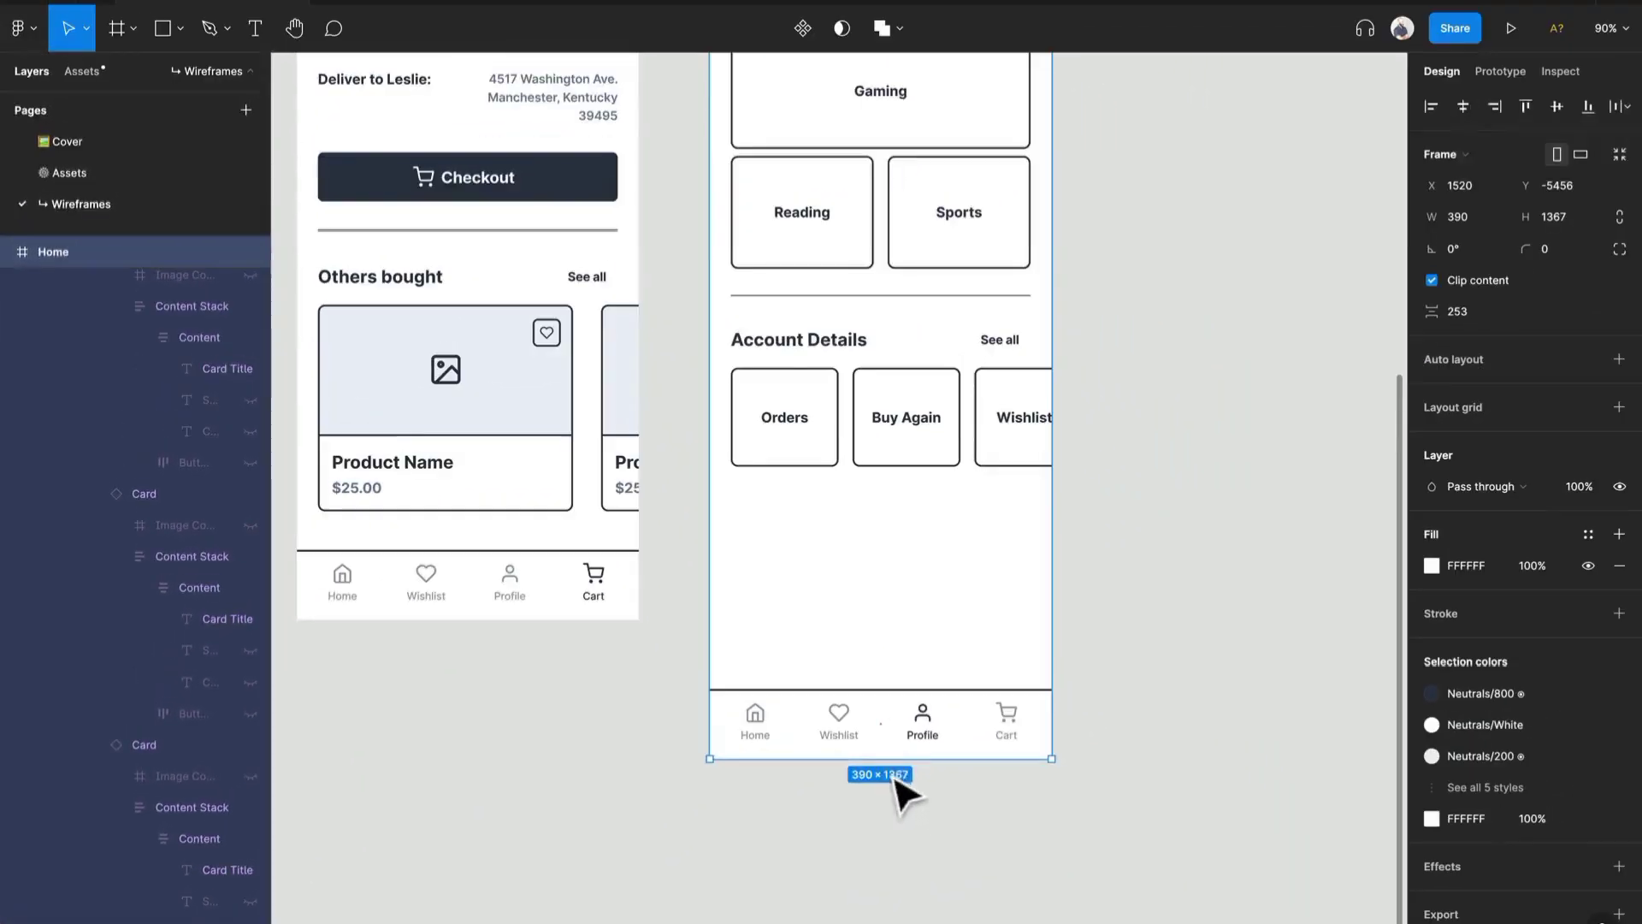
left_click_drag(1086, 758, 1111, 523)
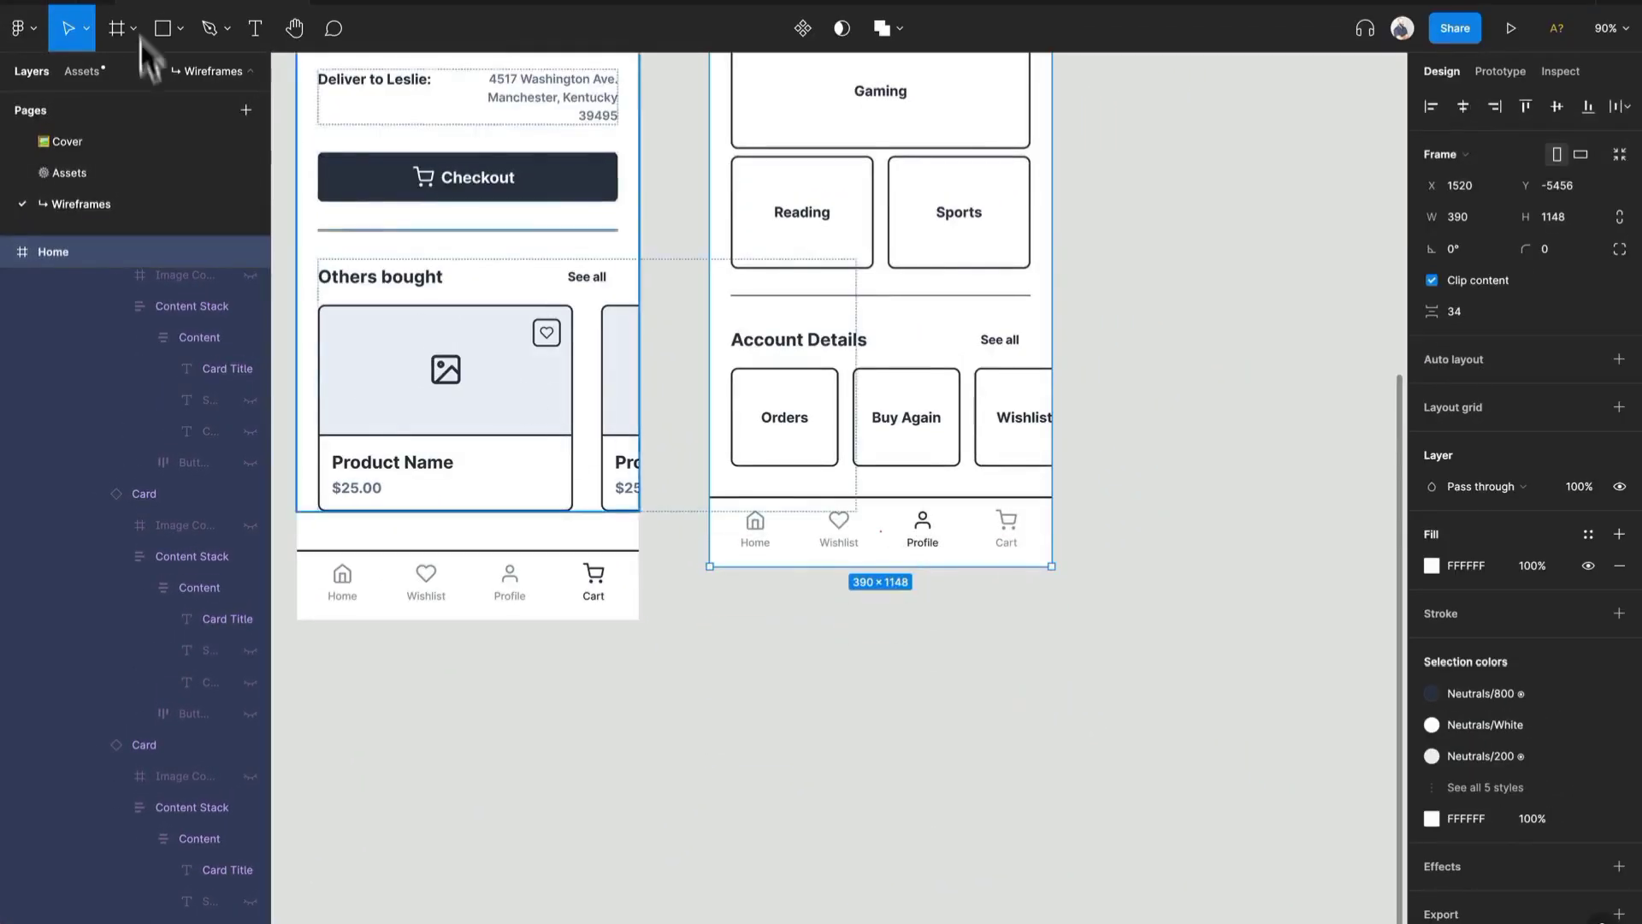
scroll(568, 367, "down", 10)
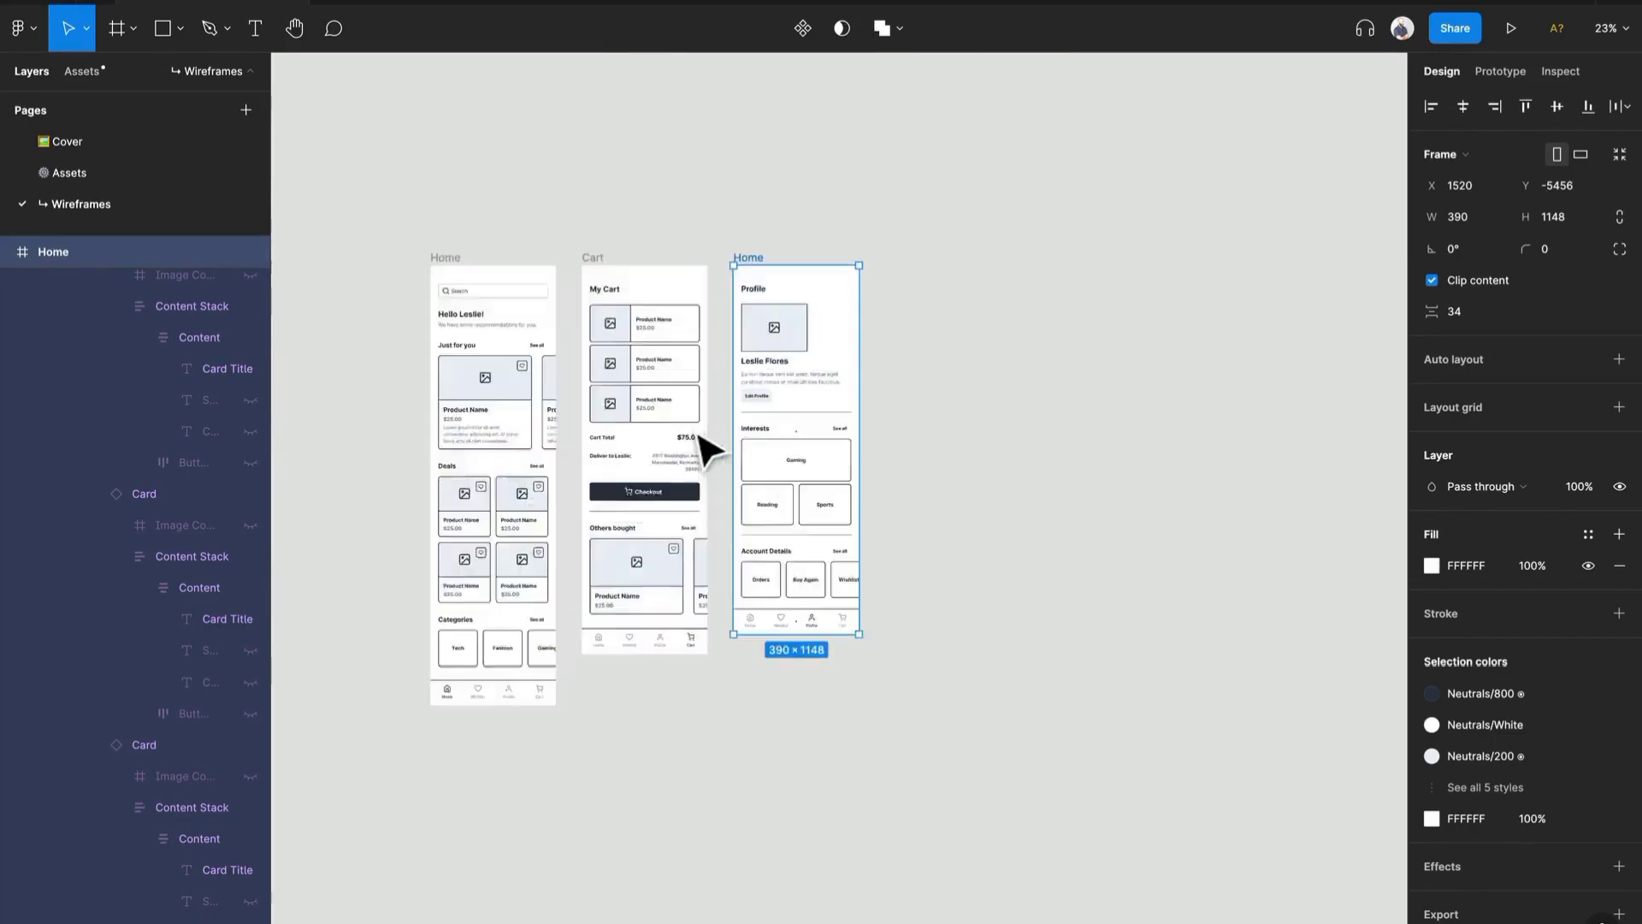
scroll(704, 447, "up", 5)
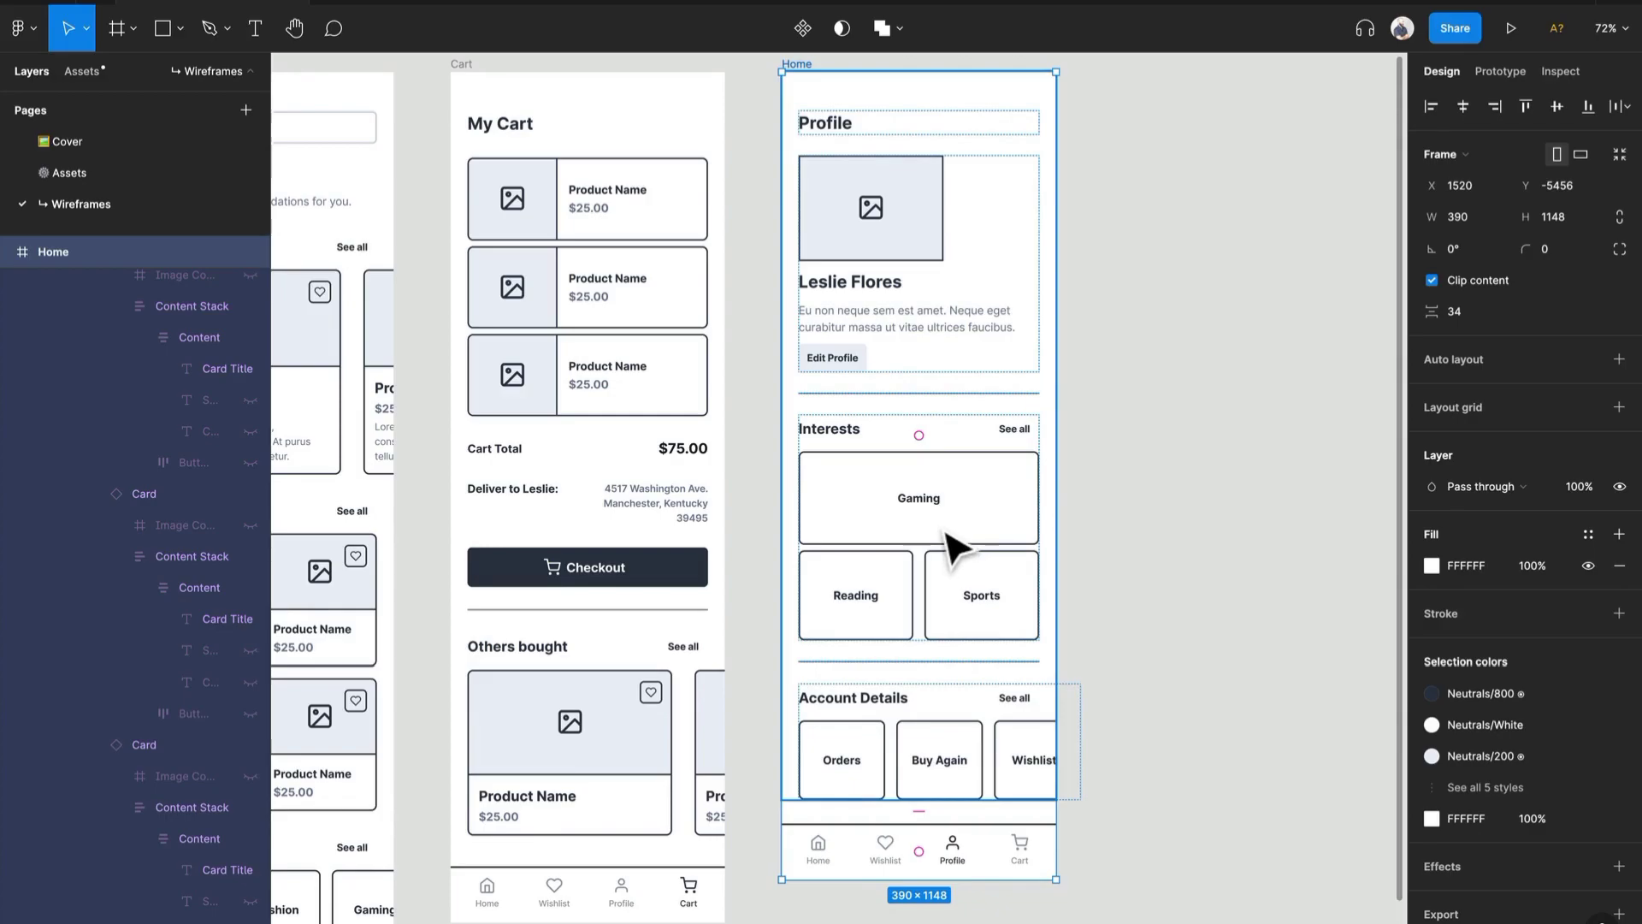
left_click_drag(780, 357, 1020, 367)
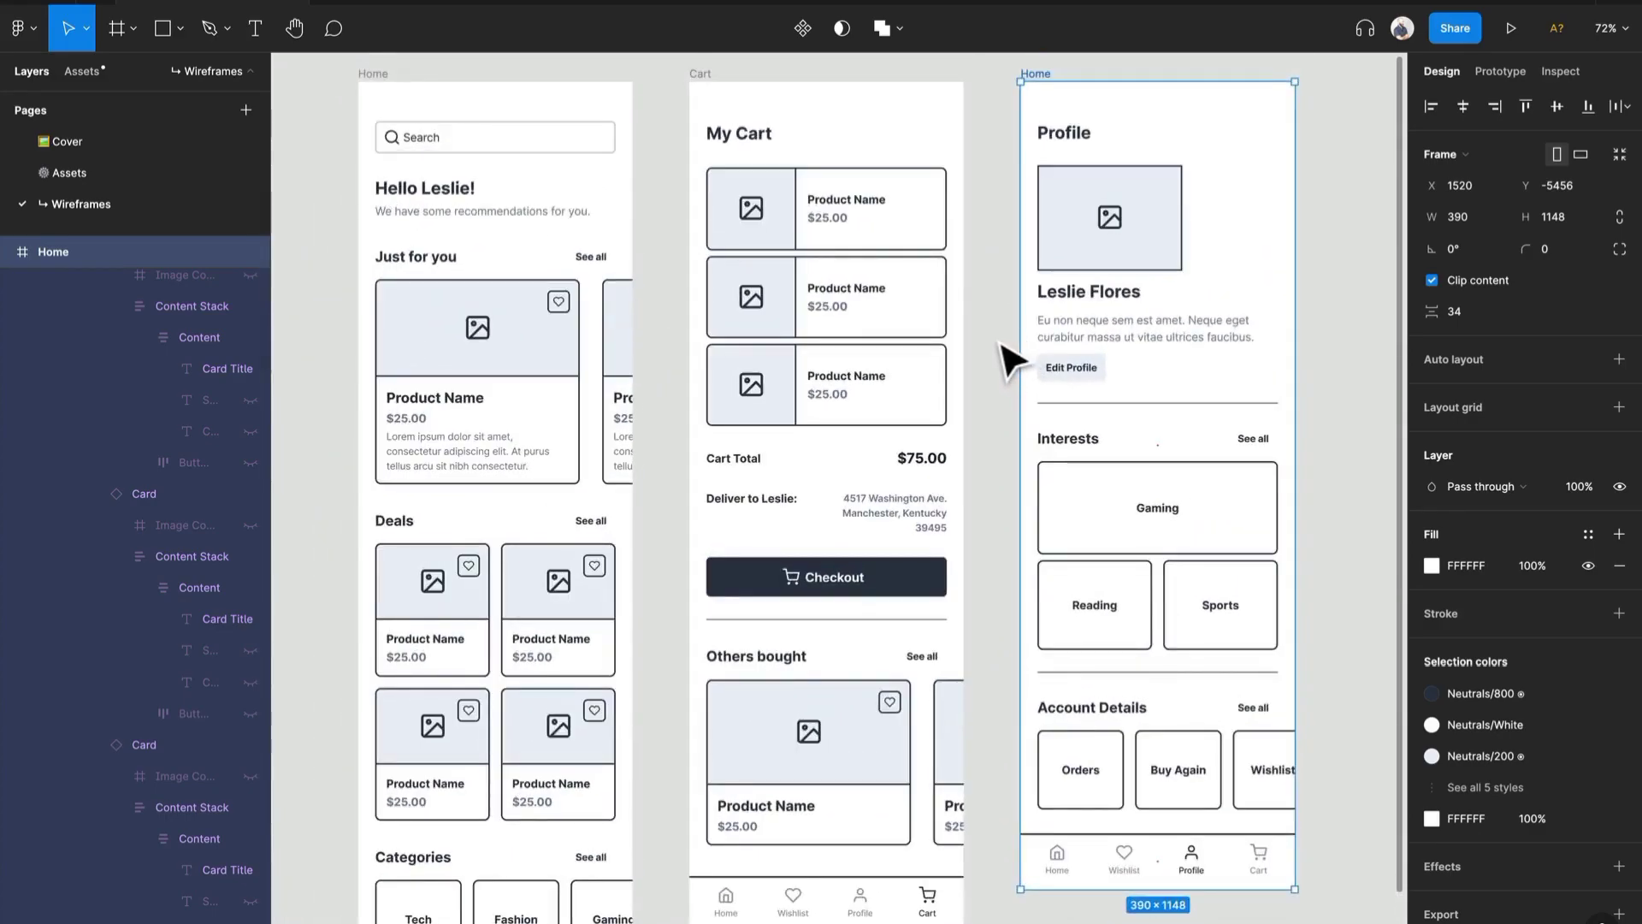